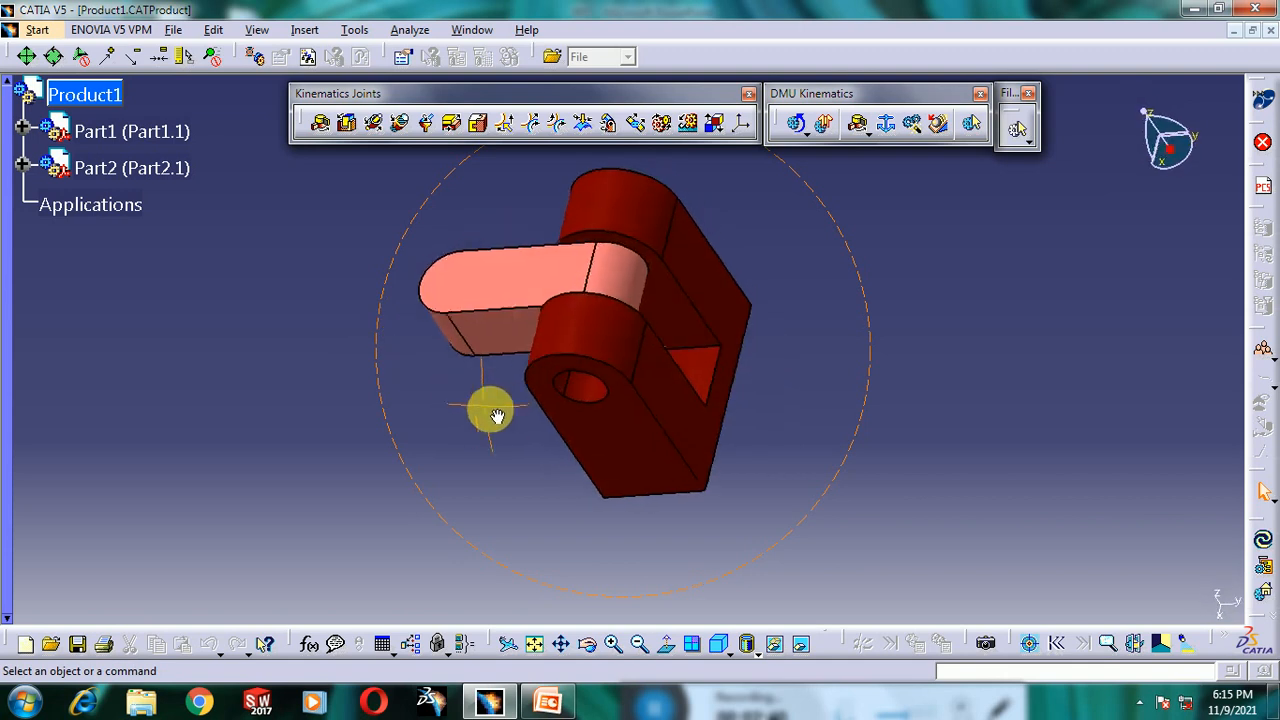
# - Switch to the DMU Kinematics workbench under Digital Mockup
pyautogui.click(57, 33)
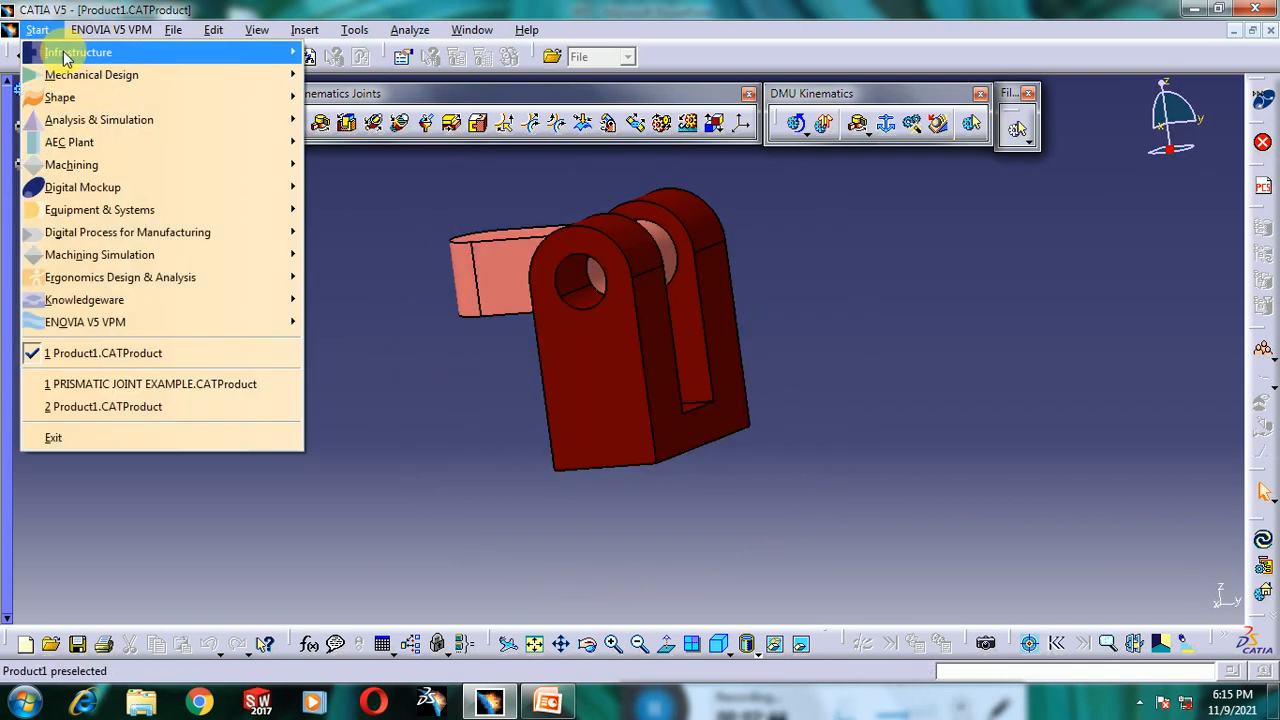
pyautogui.click(54, 37)
pyautogui.click(52, 32)
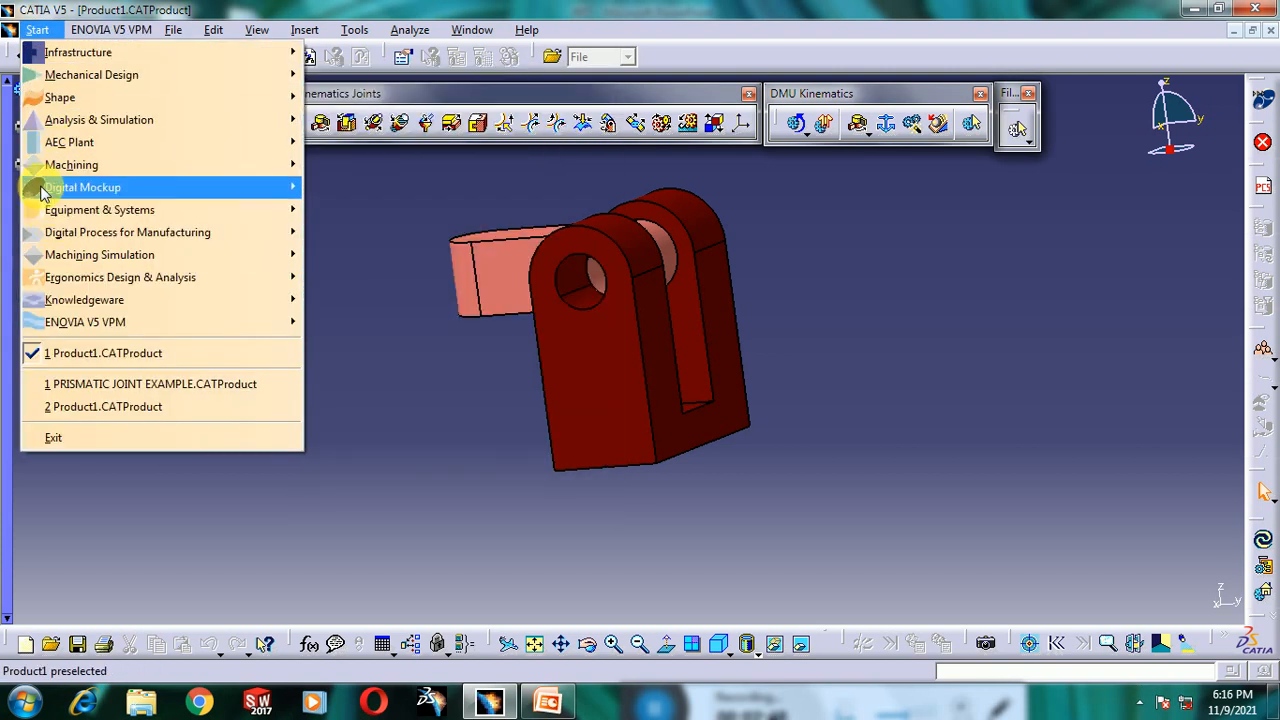
pyautogui.moveTo(55, 199)
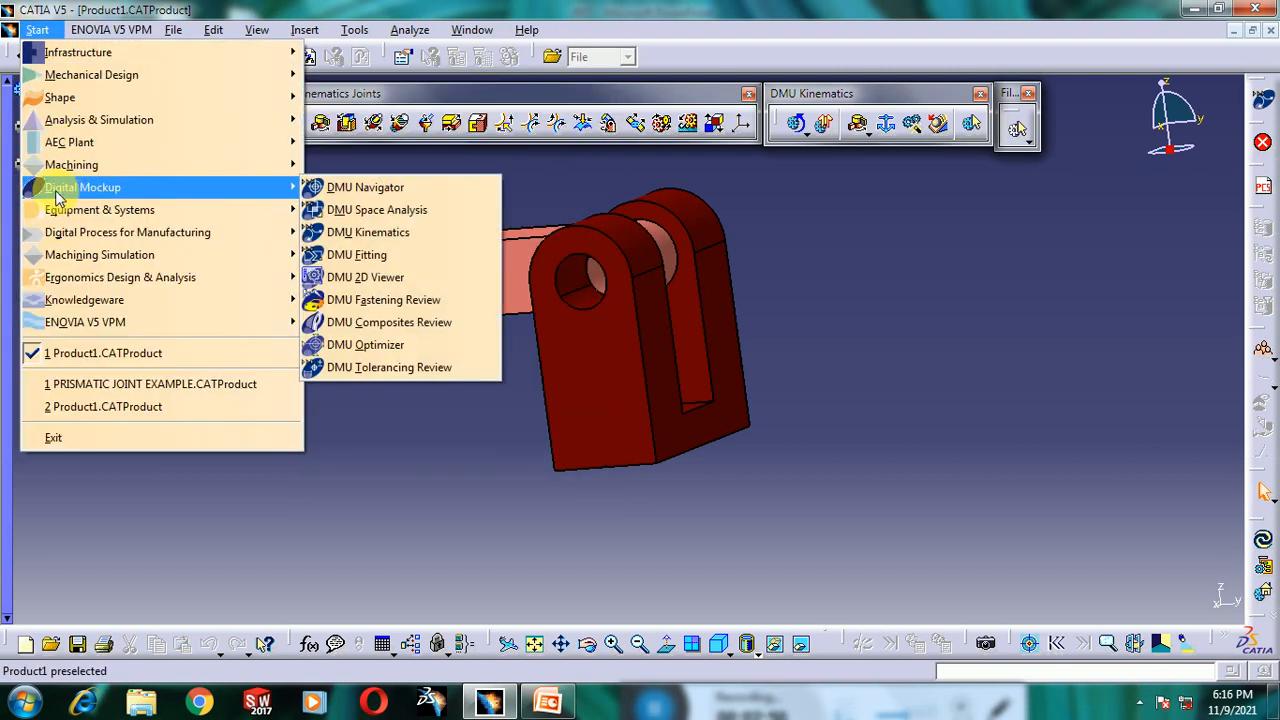
pyautogui.click(358, 233)
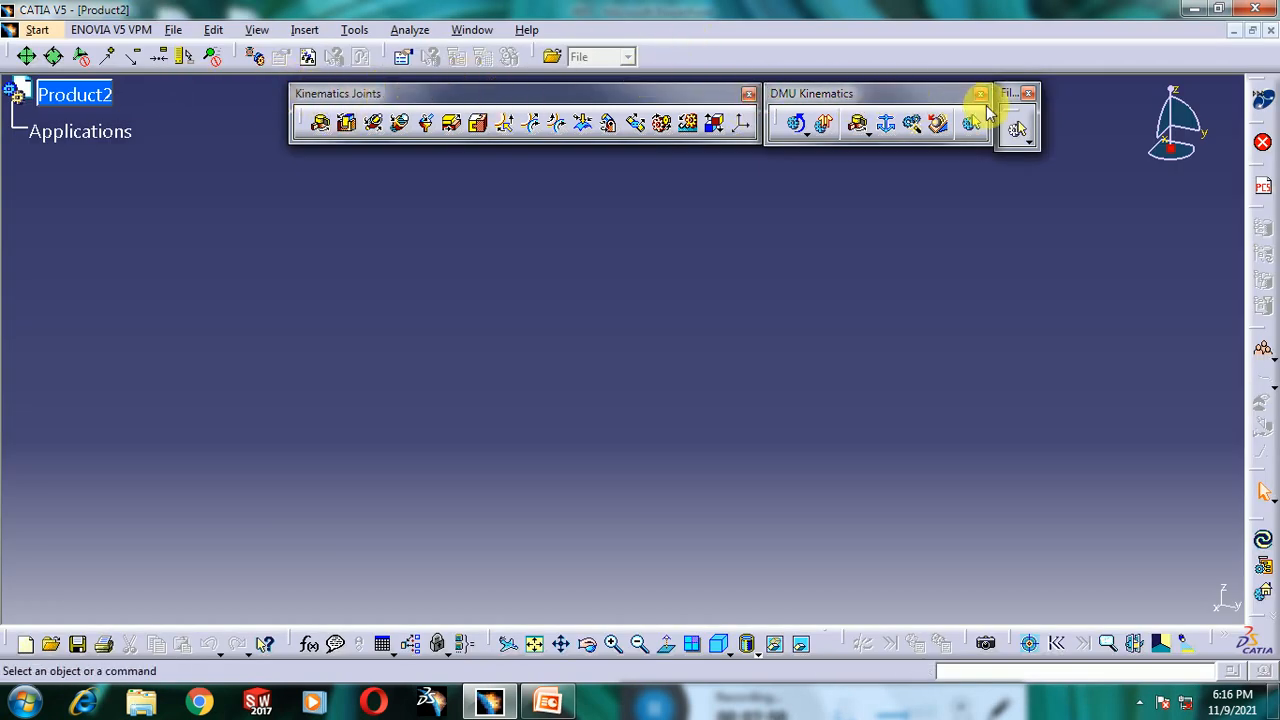
# - Float the Kinematics Joints toolbar out of the DMU Kinematics toolbar and arrange both toolbars near the top
pyautogui.moveTo(1004, 101); pyautogui.dragTo(1013, 101)
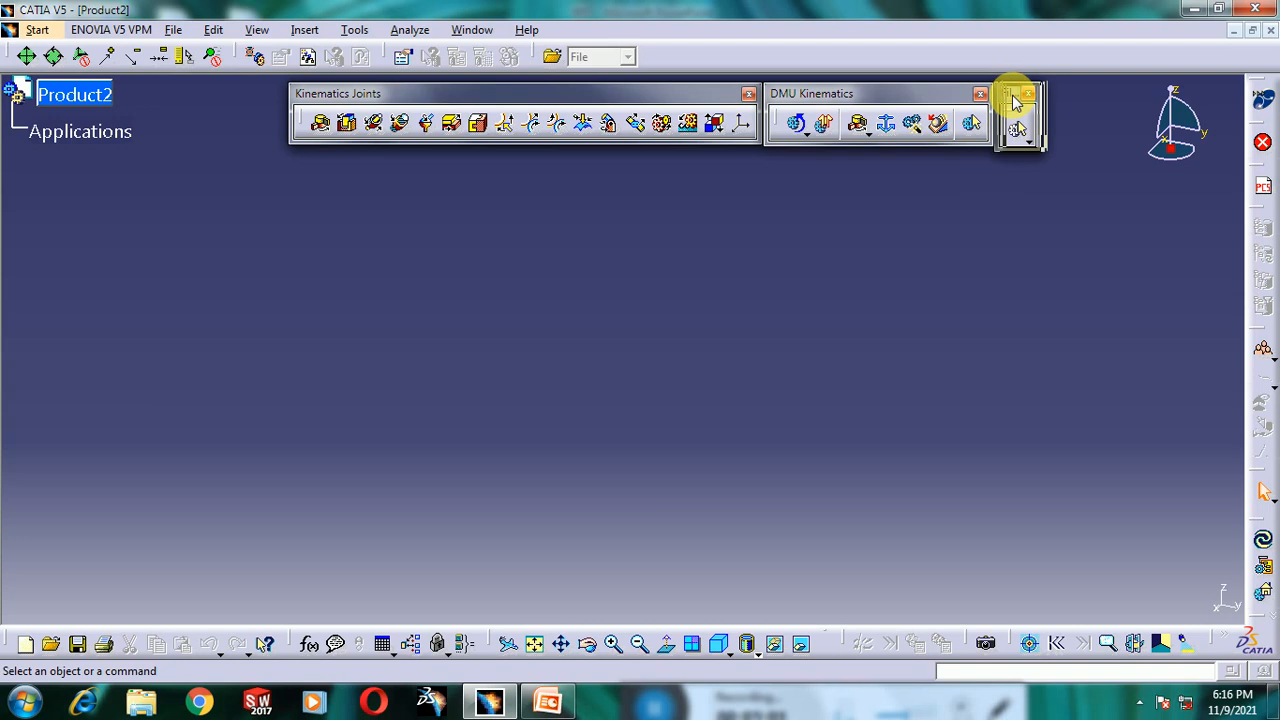
pyautogui.click(749, 93)
pyautogui.moveTo(884, 93); pyautogui.dragTo(692, 93)
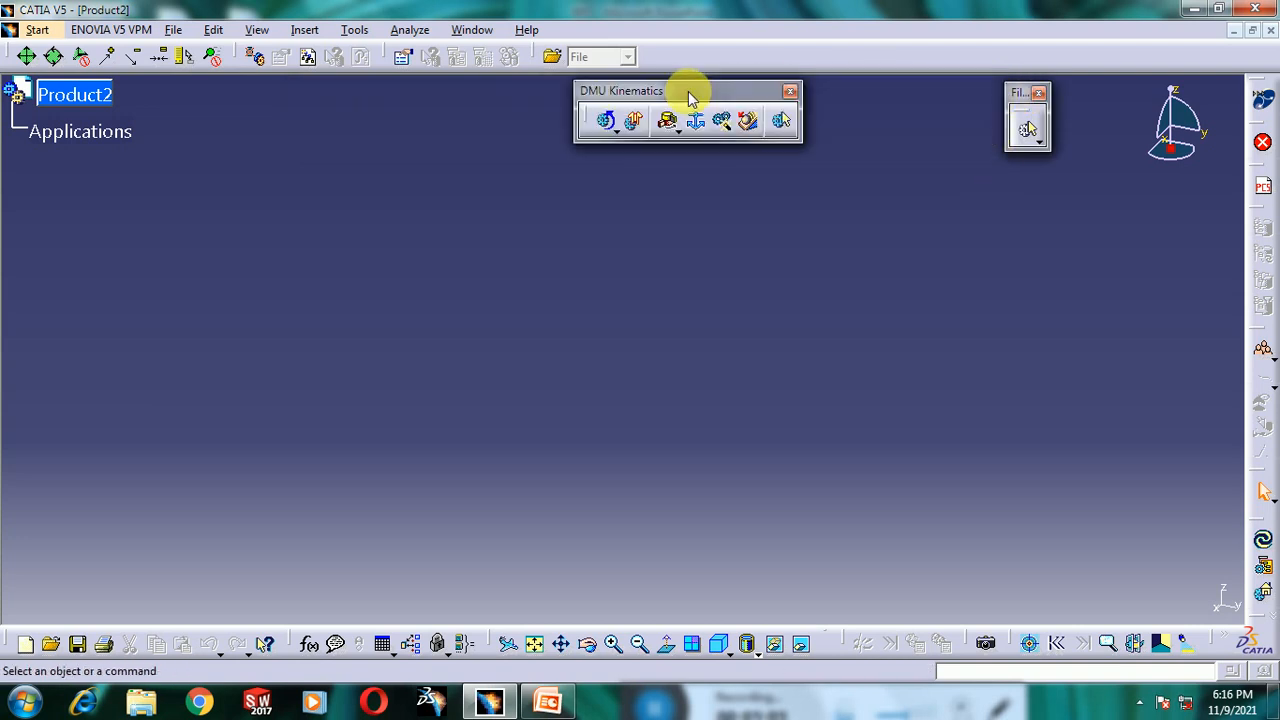
pyautogui.click(679, 132)
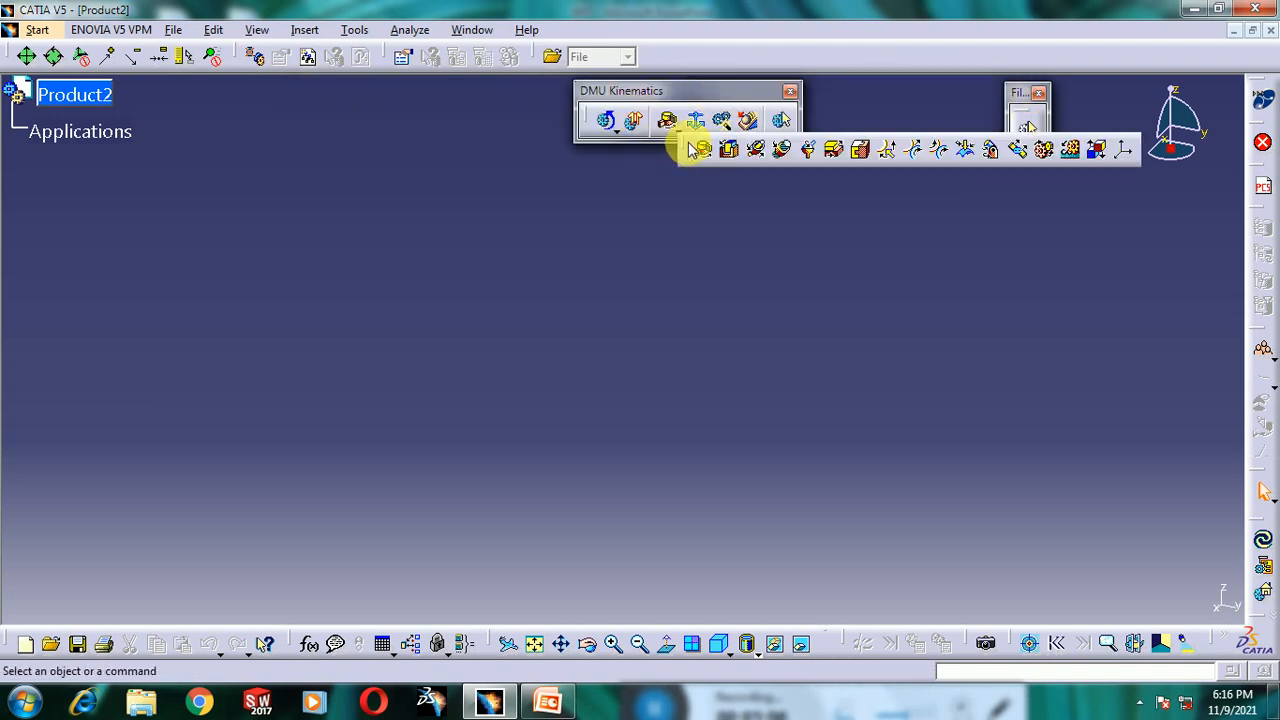
pyautogui.moveTo(683, 147); pyautogui.dragTo(347, 186)
pyautogui.moveTo(426, 152); pyautogui.dragTo(319, 119)
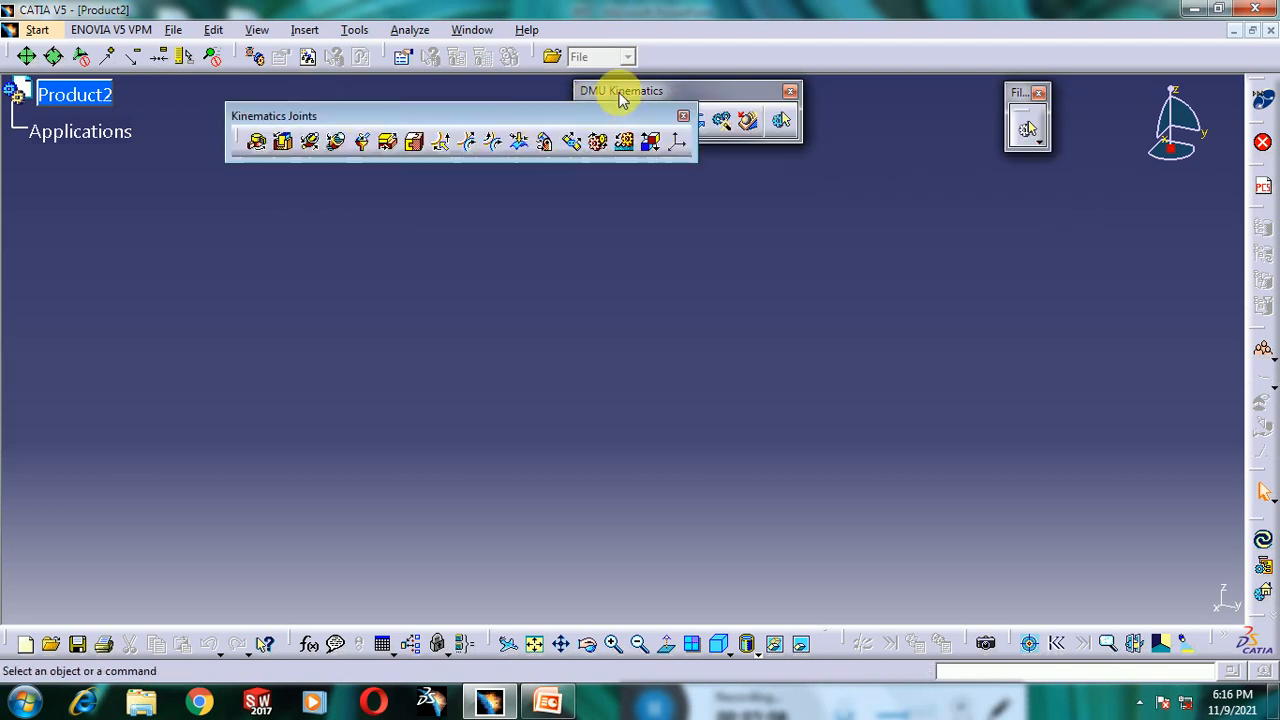
pyautogui.moveTo(623, 97); pyautogui.dragTo(897, 91)
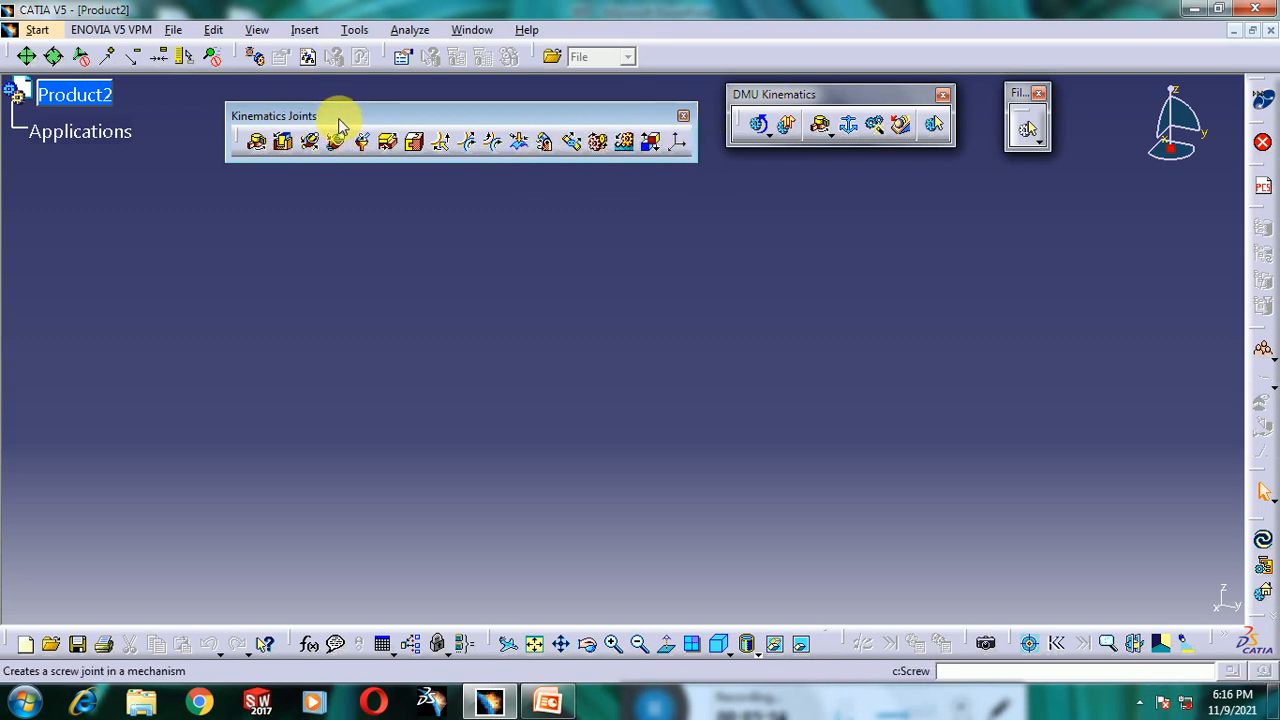
pyautogui.moveTo(338, 115); pyautogui.dragTo(340, 120)
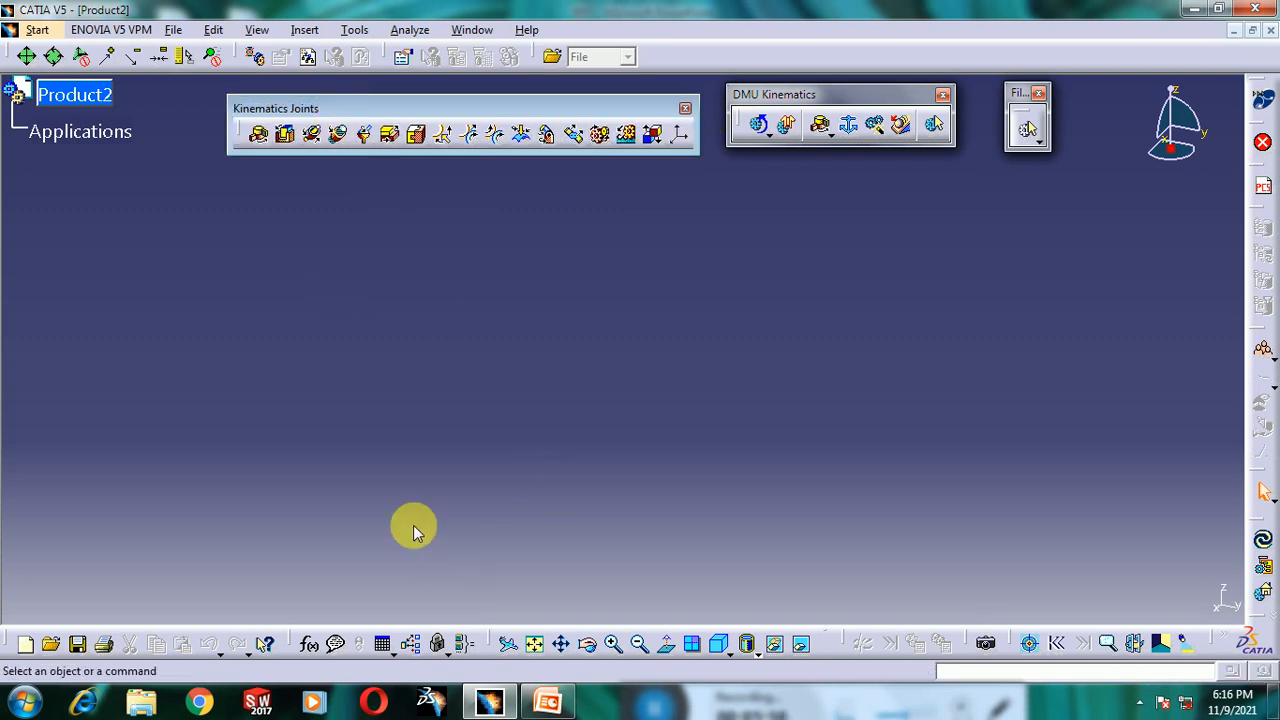
# - Close the empty Product2 window to return to the Product1 assembly
pyautogui.click(1270, 30)
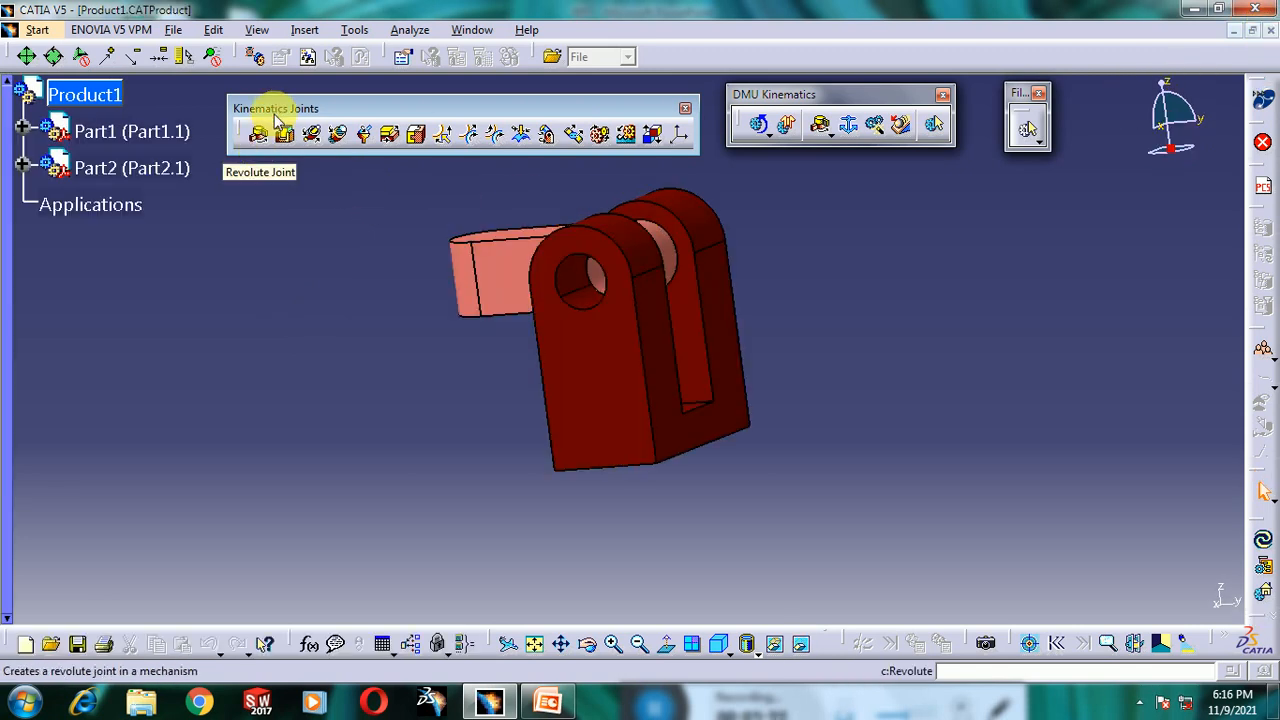
pyautogui.moveTo(289, 112); pyautogui.dragTo(302, 107)
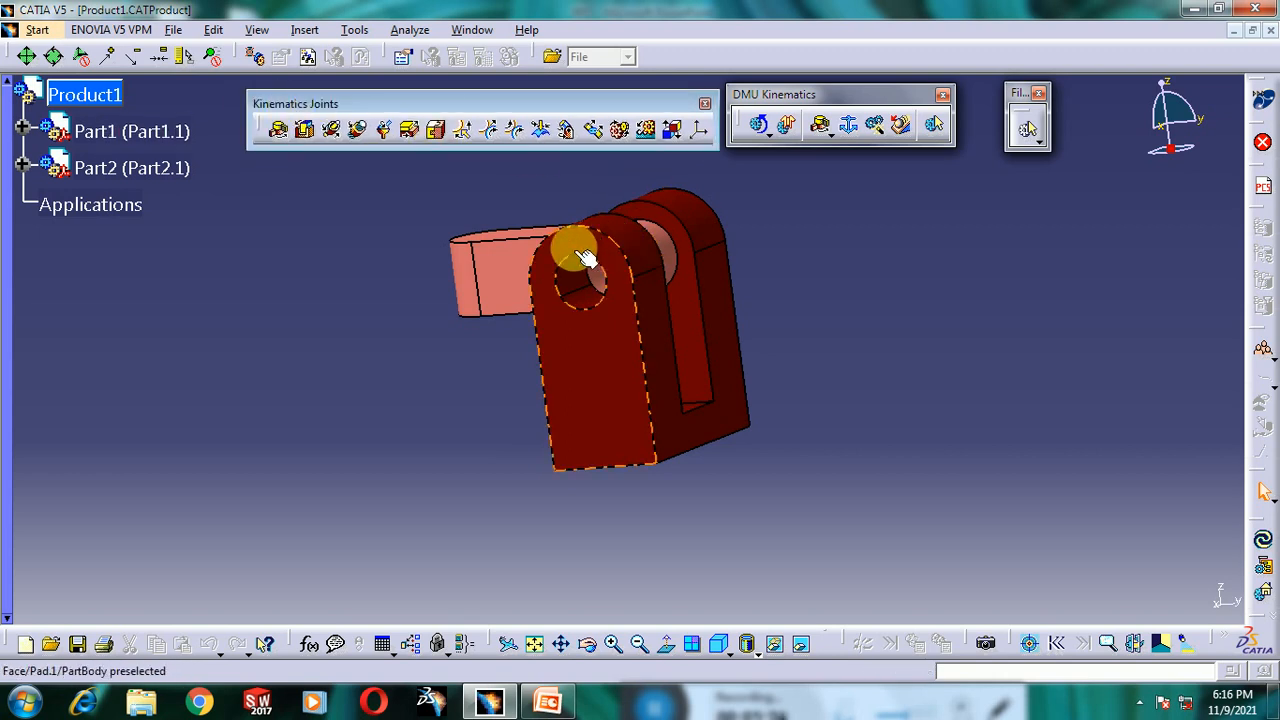
pyautogui.moveTo(690, 312); pyautogui.dragTo(694, 491, button='middle')
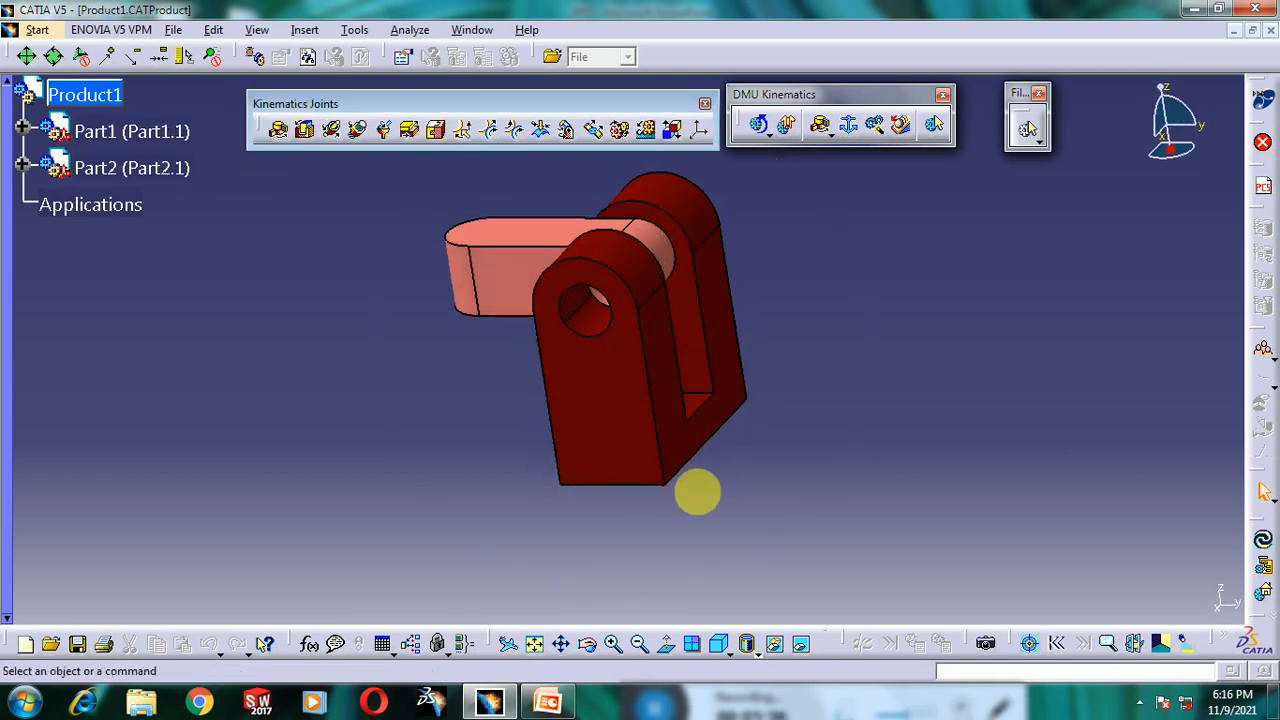
# - Create a new mechanism named REVOLUTE and set the clevis bracket (Part1) as its fixed part
pyautogui.click(851, 128)
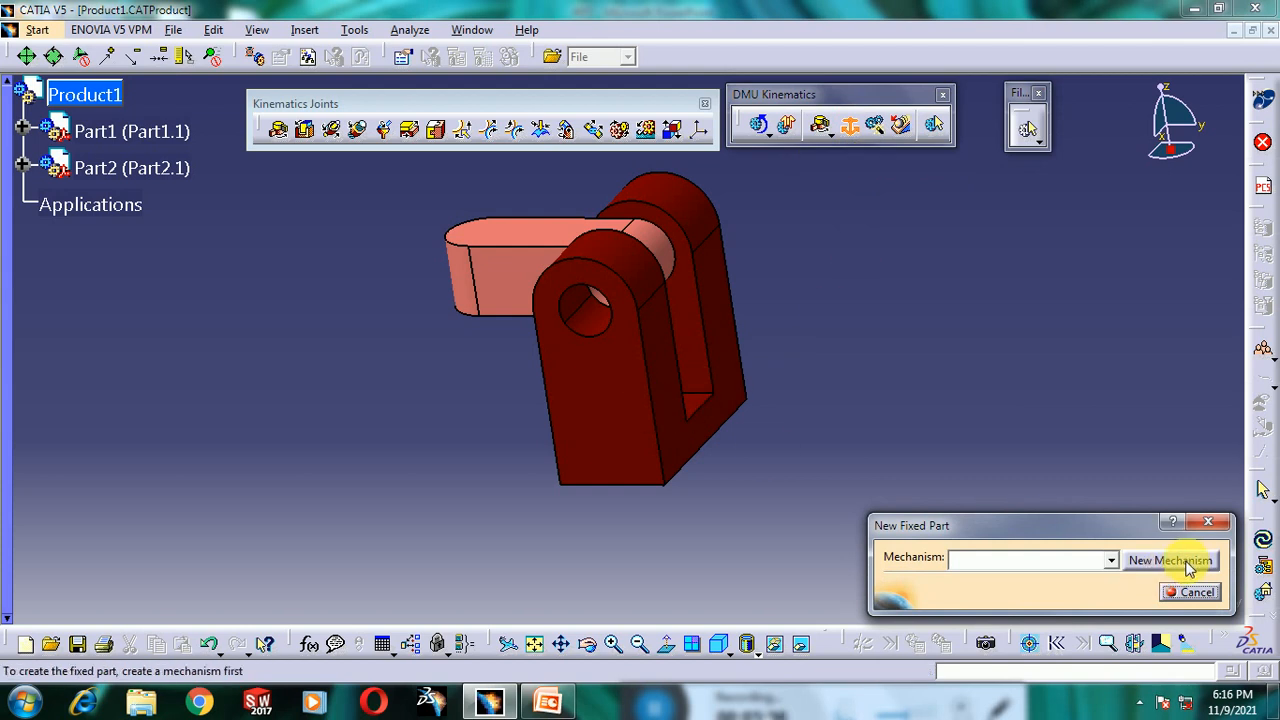
pyautogui.click(1170, 560)
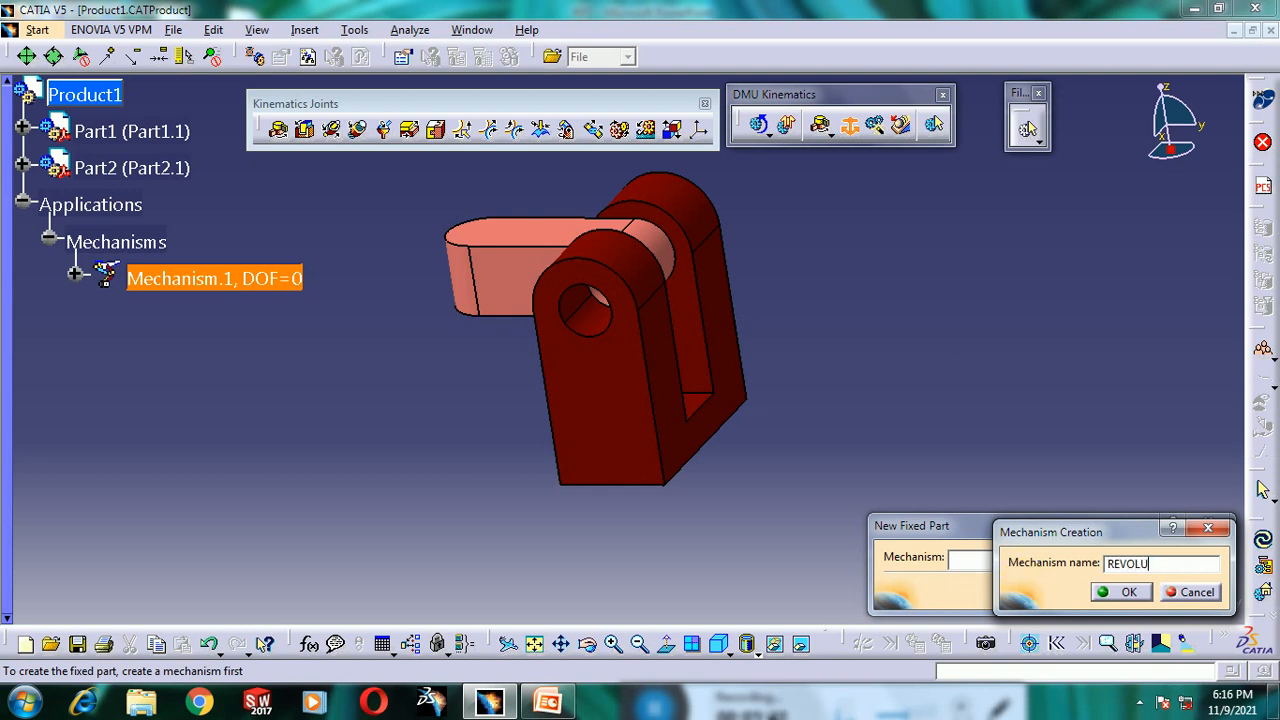
pyautogui.click(1150, 593)
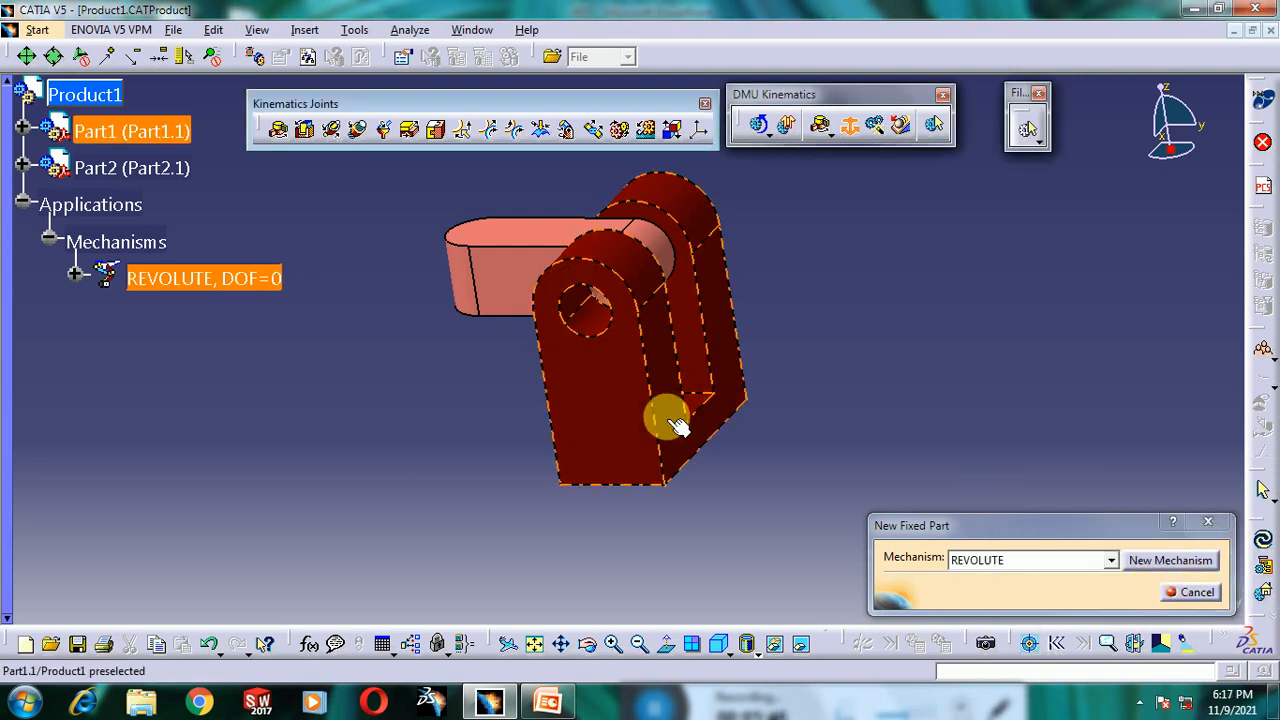
pyautogui.moveTo(677, 449); pyautogui.dragTo(640, 491, button='middle')
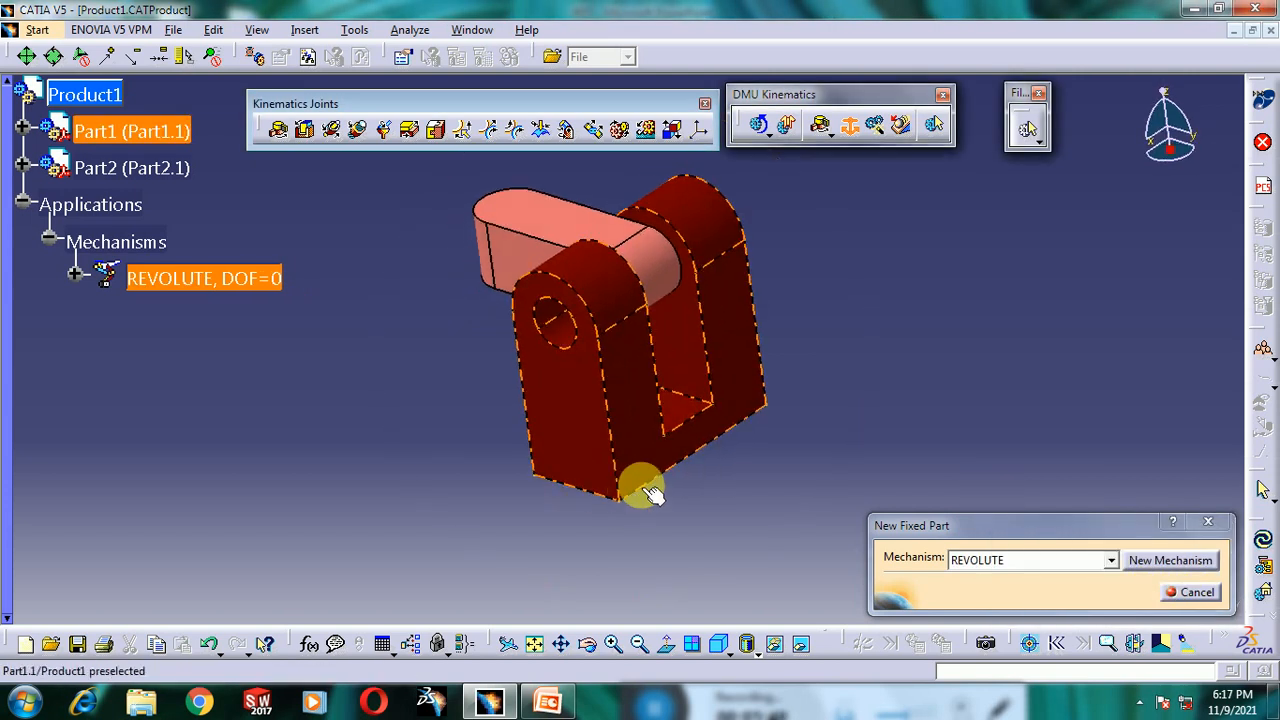
pyautogui.click(650, 425)
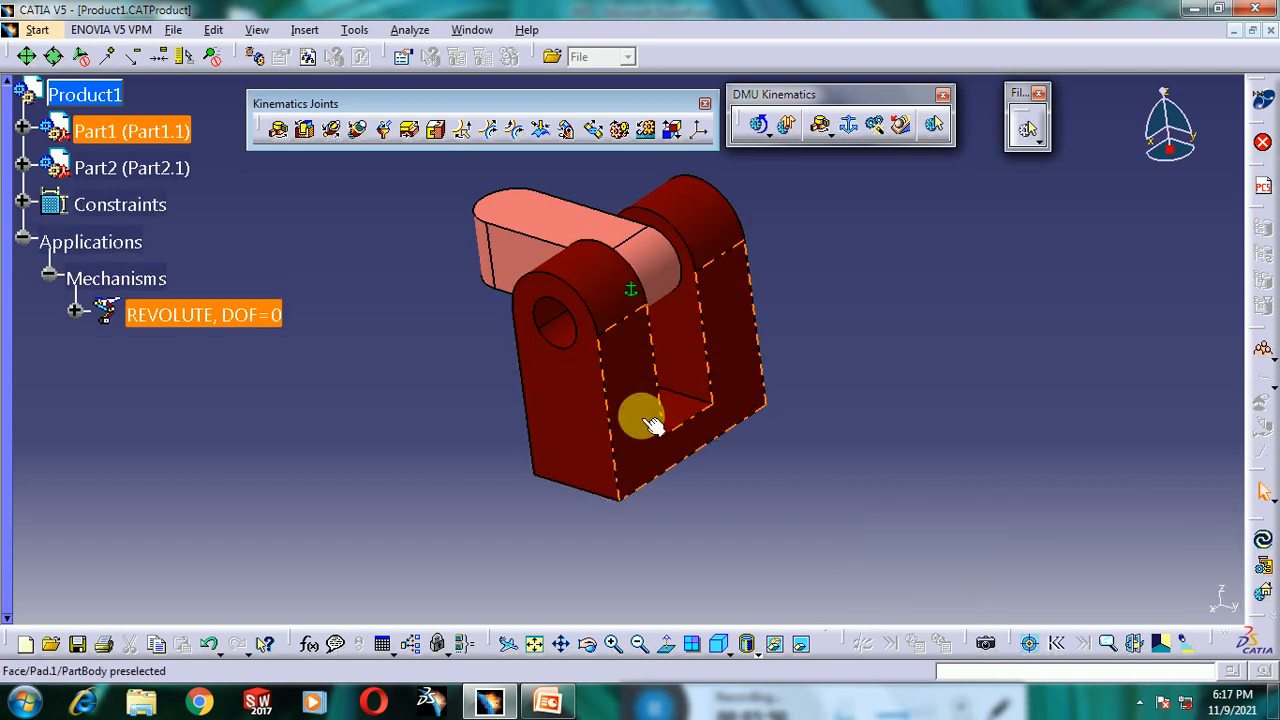
# - Start a Revolute joint and pick the hole axes of the bracket and the link as Line 1 and Line 2
pyautogui.click(280, 135)
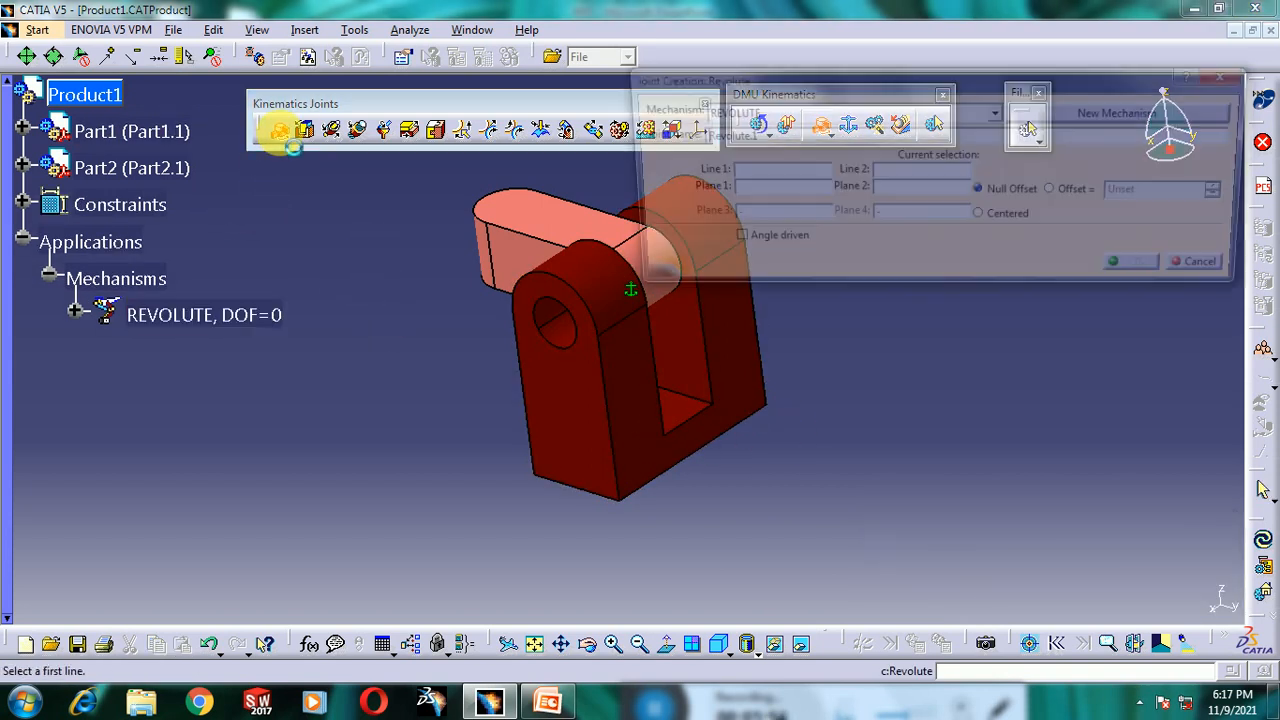
pyautogui.moveTo(877, 82)
pyautogui.mouseDown()
pyautogui.moveTo(900, 80)
pyautogui.moveTo(882, 88)
pyautogui.mouseUp()
pyautogui.moveTo(479, 265); pyautogui.dragTo(394, 334, button='middle')
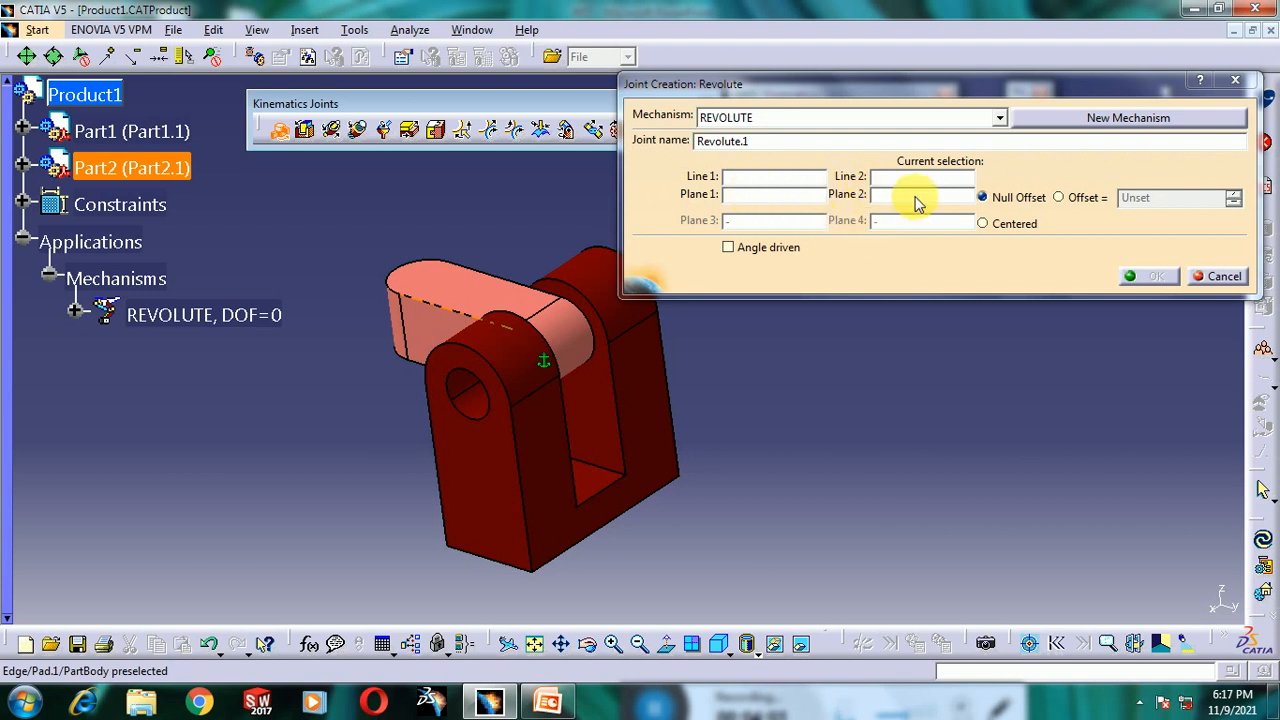
pyautogui.click(481, 412)
pyautogui.click(568, 336)
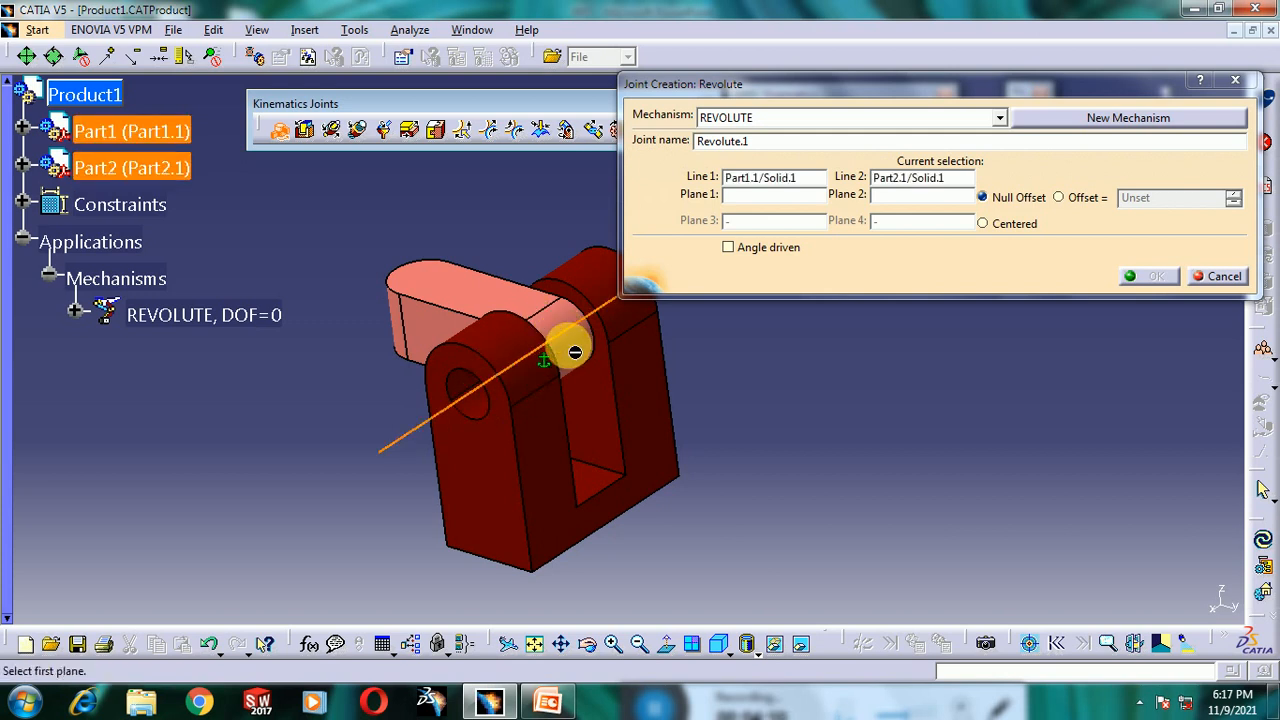
pyautogui.moveTo(563, 349); pyautogui.dragTo(633, 332, button='middle')
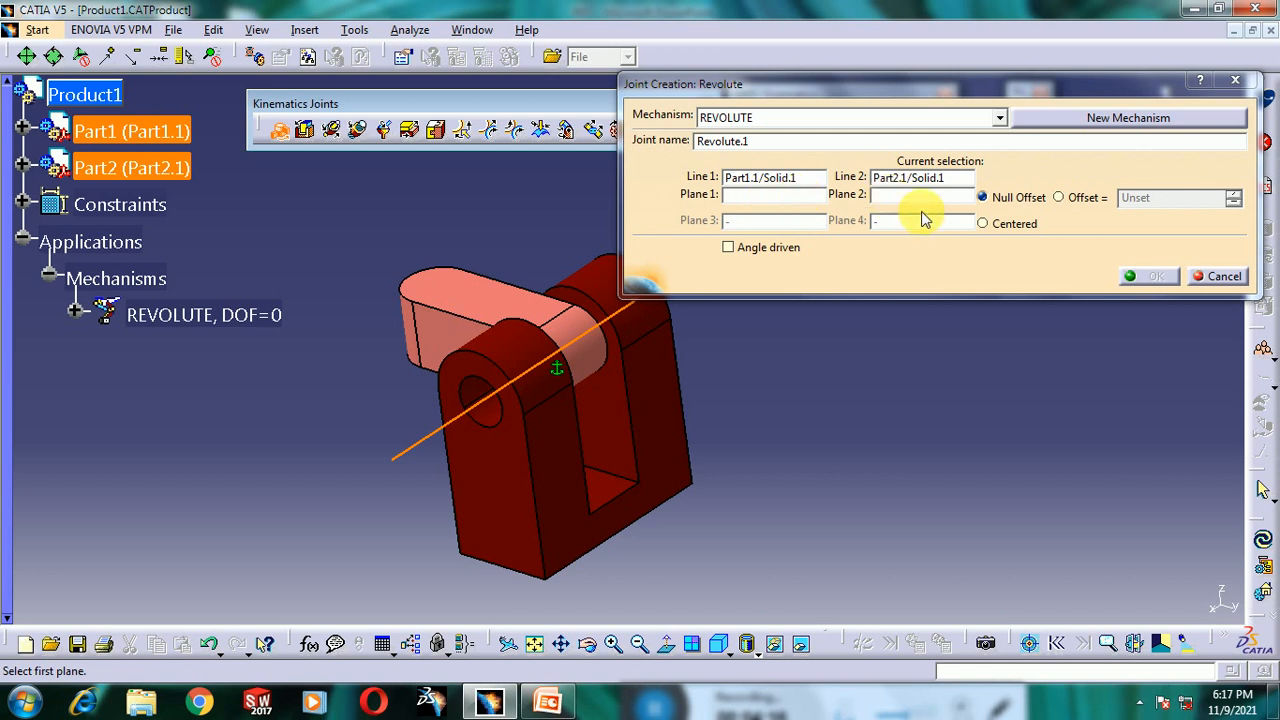
# - Pick the bracket's inner face and the link's side face as Plane 1 and Plane 2
pyautogui.moveTo(586, 371); pyautogui.dragTo(413, 420, button='middle')
pyautogui.click(560, 443)
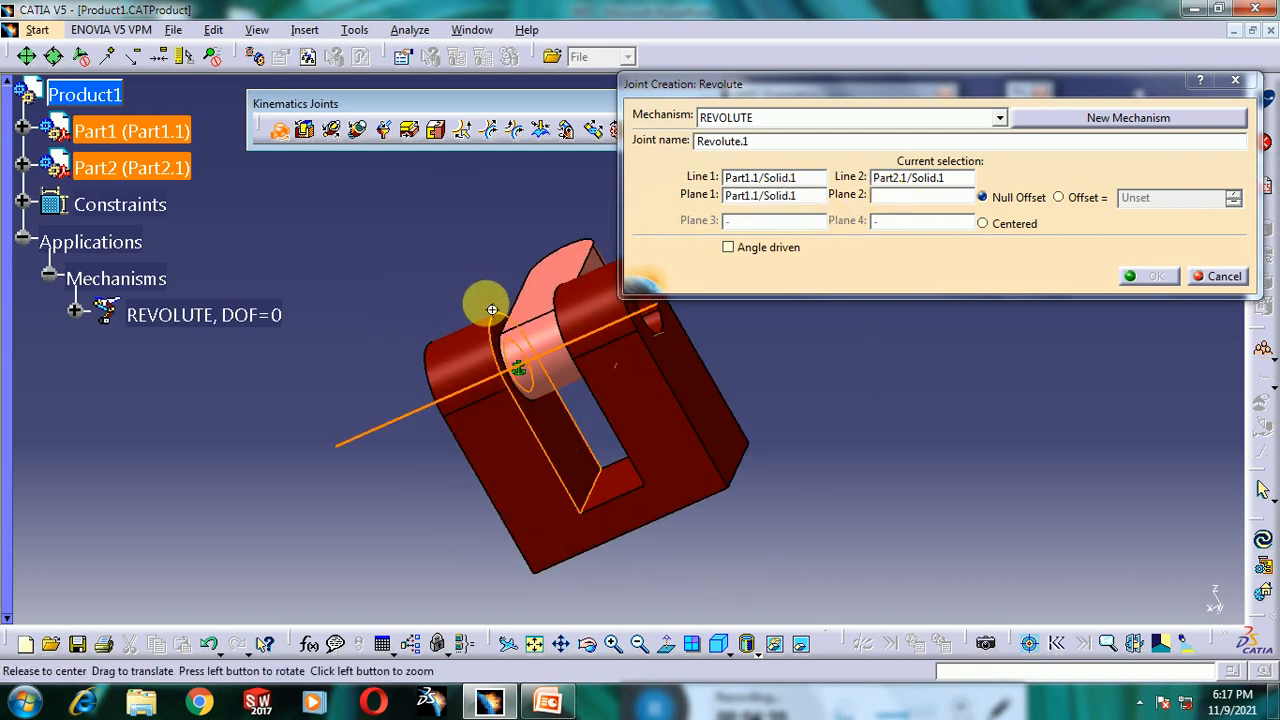
pyautogui.moveTo(491, 306); pyautogui.dragTo(680, 300, button='middle')
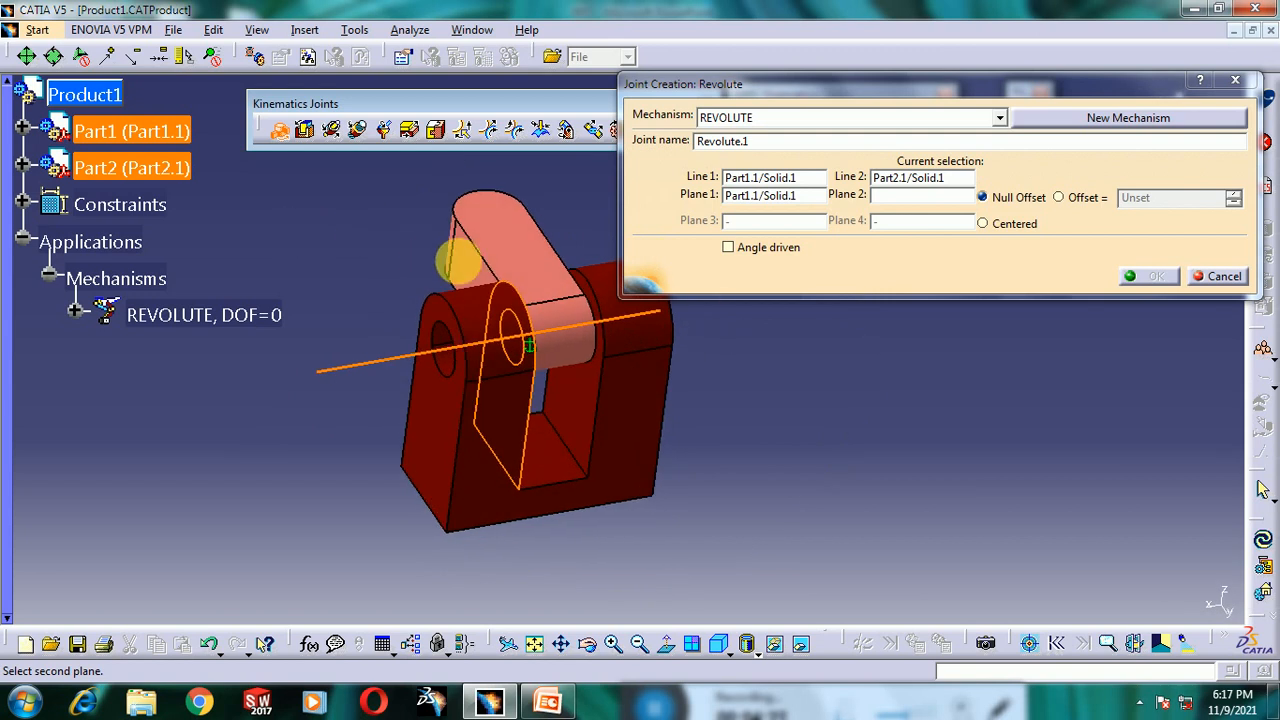
pyautogui.click(474, 257)
pyautogui.moveTo(528, 389); pyautogui.dragTo(478, 430, button='middle')
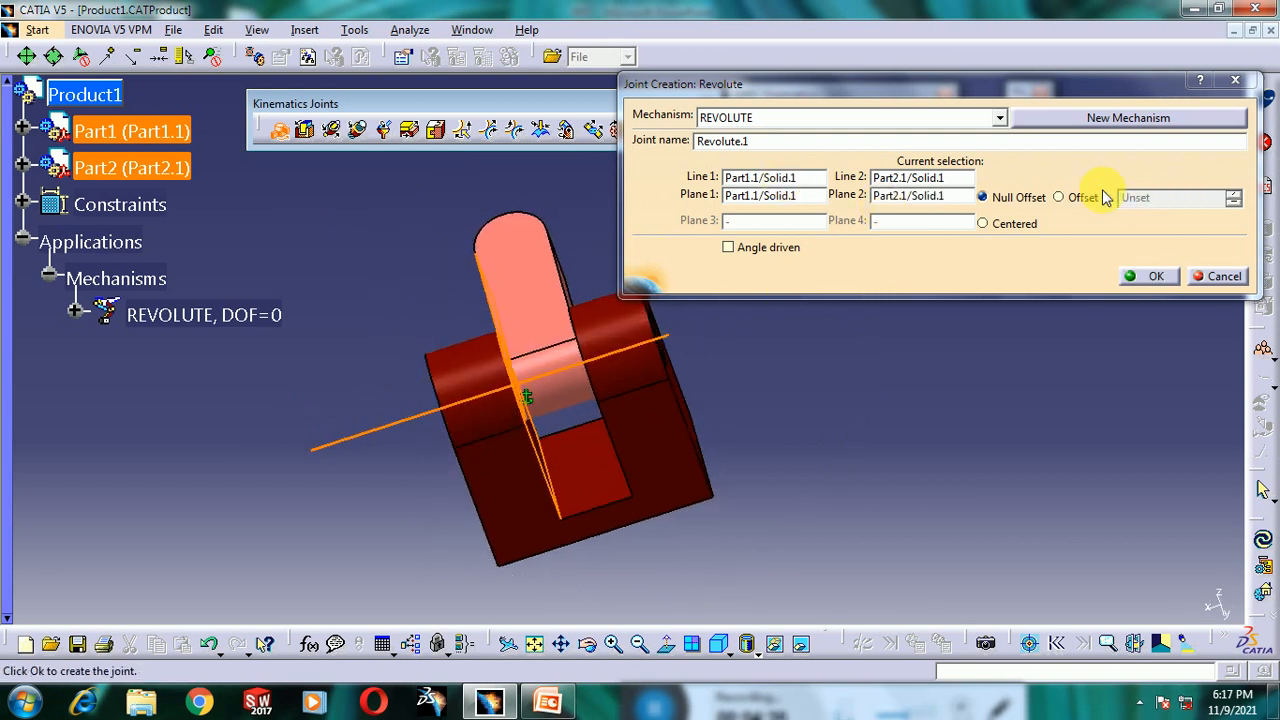
pyautogui.moveTo(534, 391); pyautogui.dragTo(555, 467, button='middle')
pyautogui.moveTo(543, 400); pyautogui.dragTo(620, 335, button='middle')
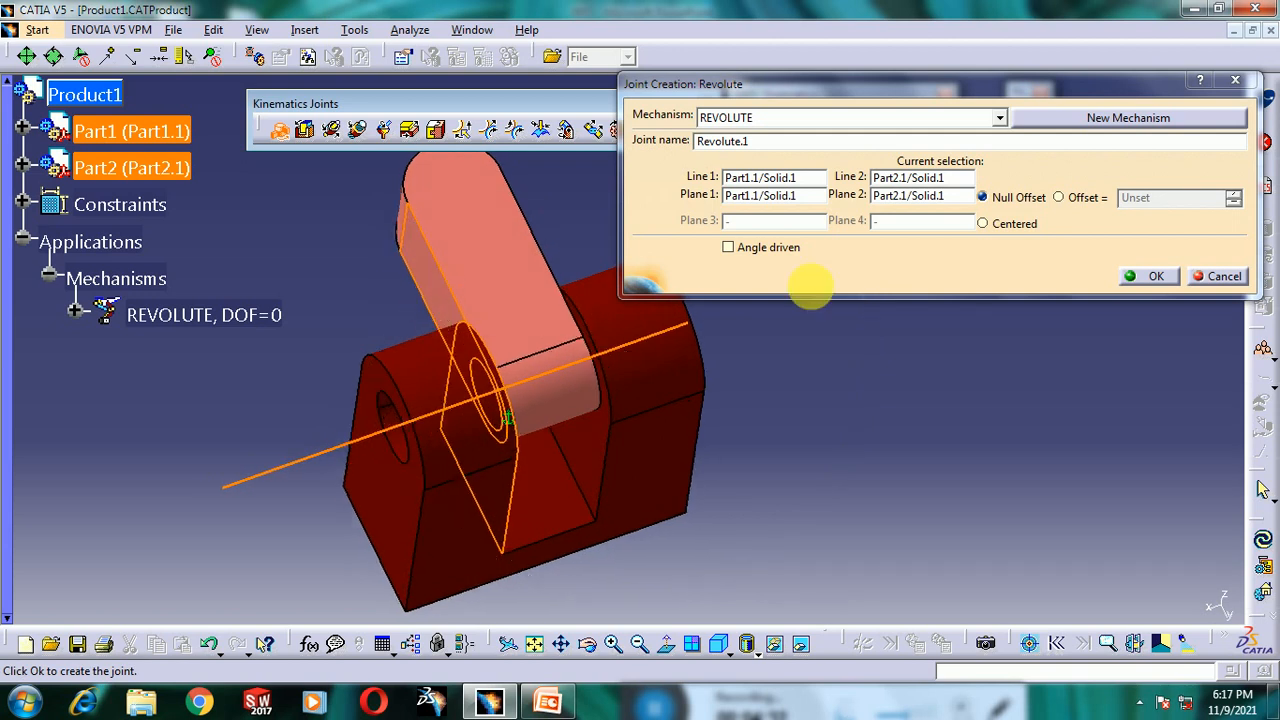
# - Keep Null Offset, enable Angle driven, and create the revolute joint
pyautogui.click(1060, 197)
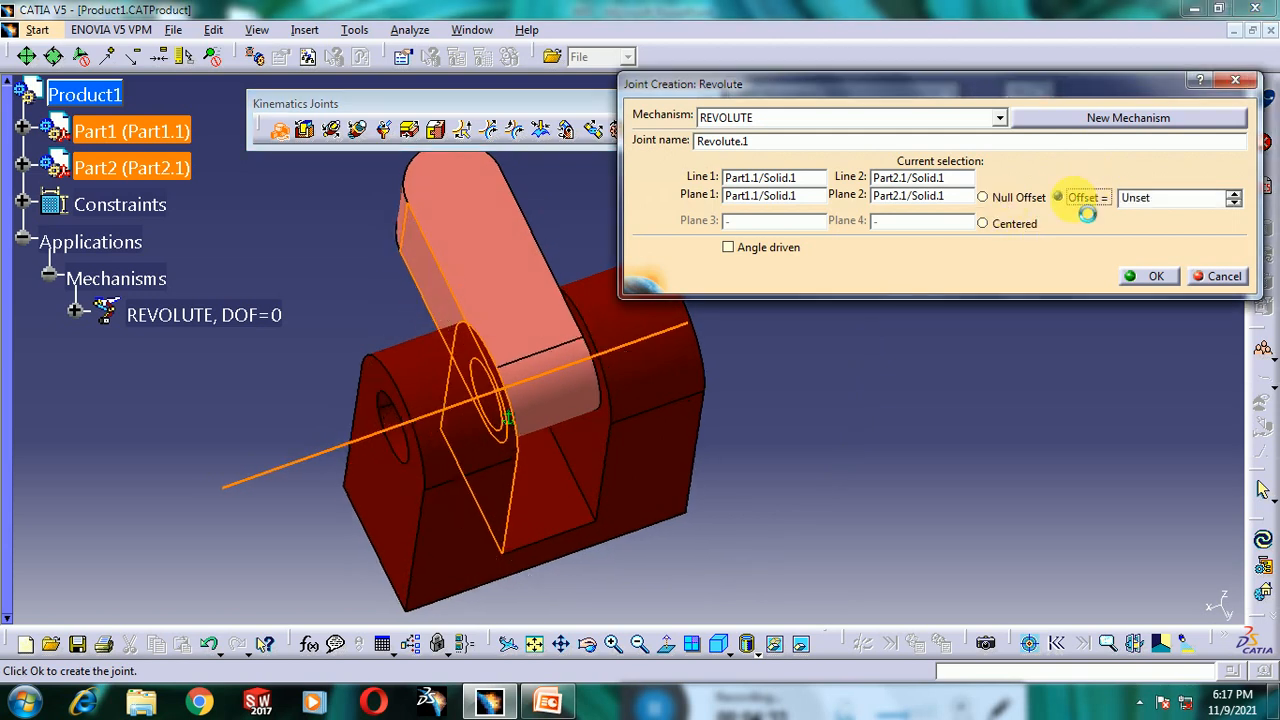
pyautogui.click(1001, 200)
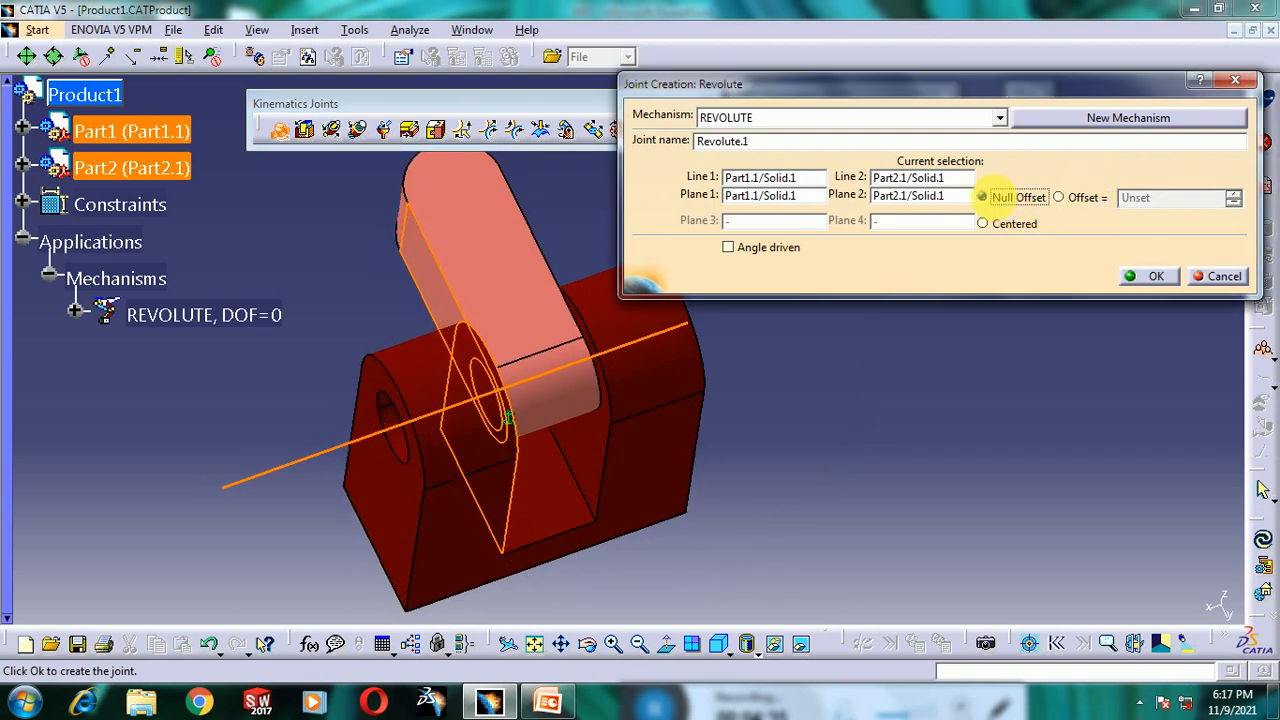
pyautogui.moveTo(563, 420); pyautogui.dragTo(686, 334, button='middle')
pyautogui.click(763, 253)
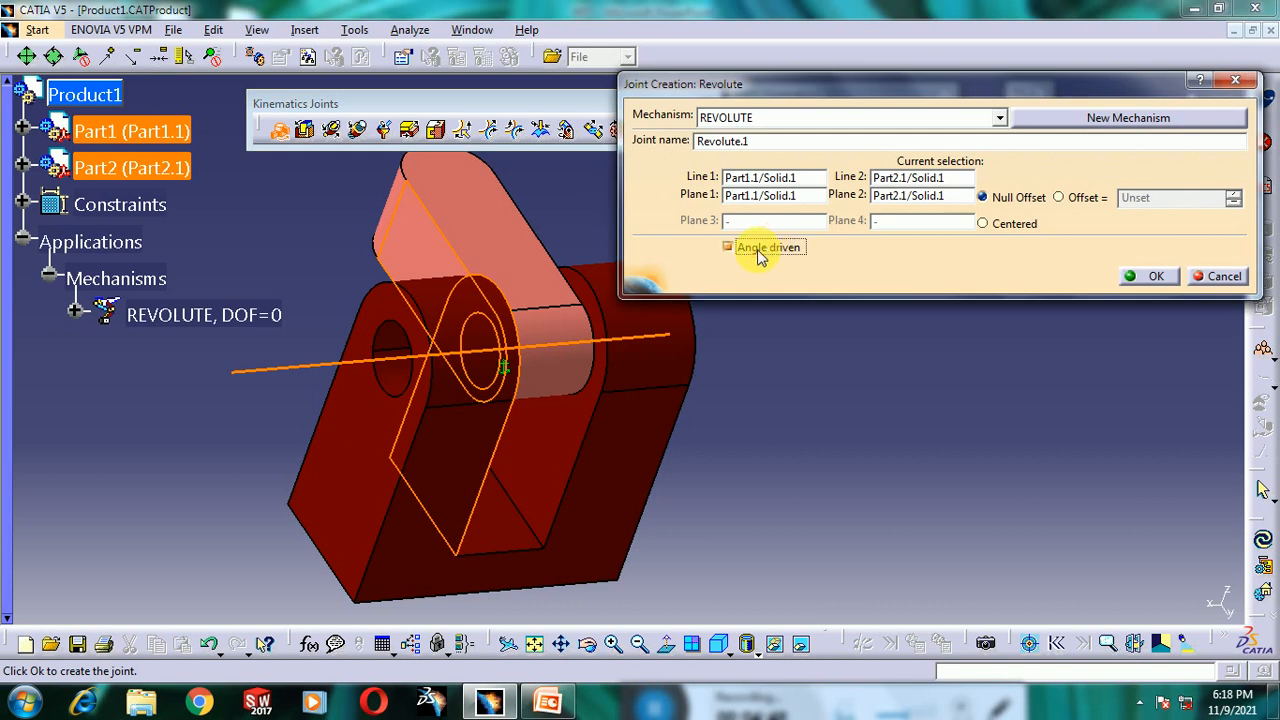
pyautogui.click(1150, 277)
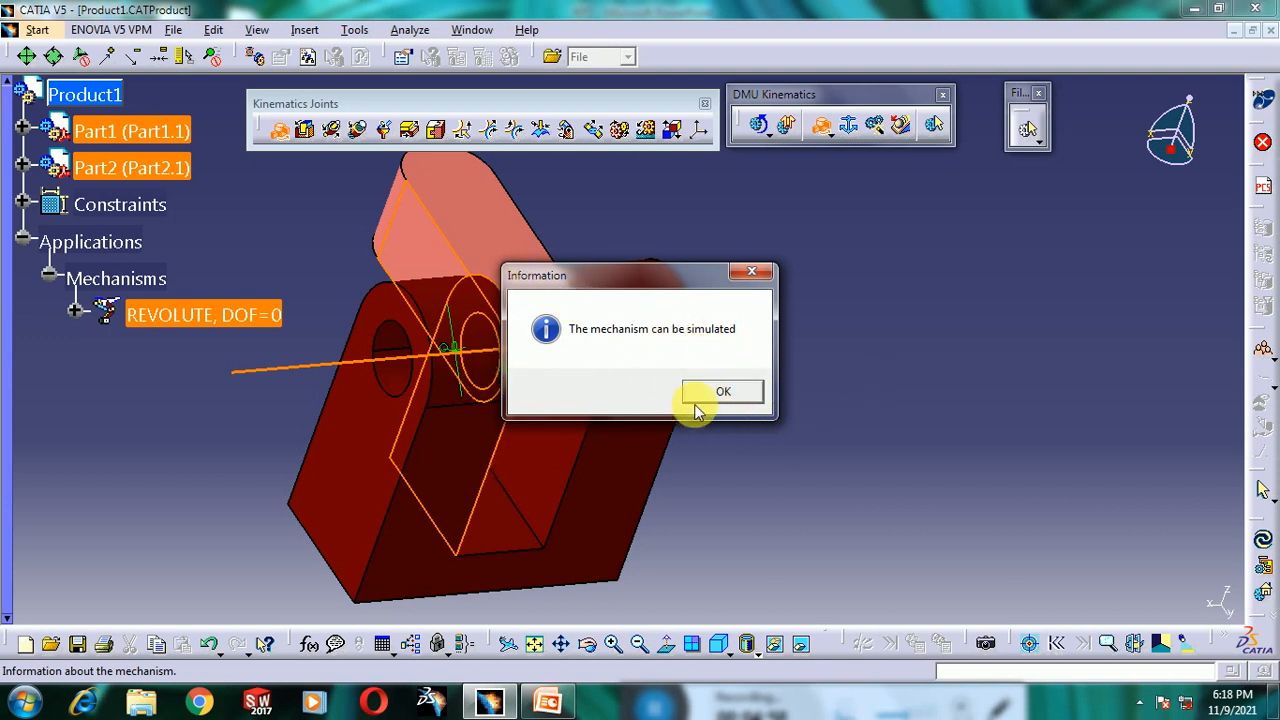
pyautogui.click(724, 393)
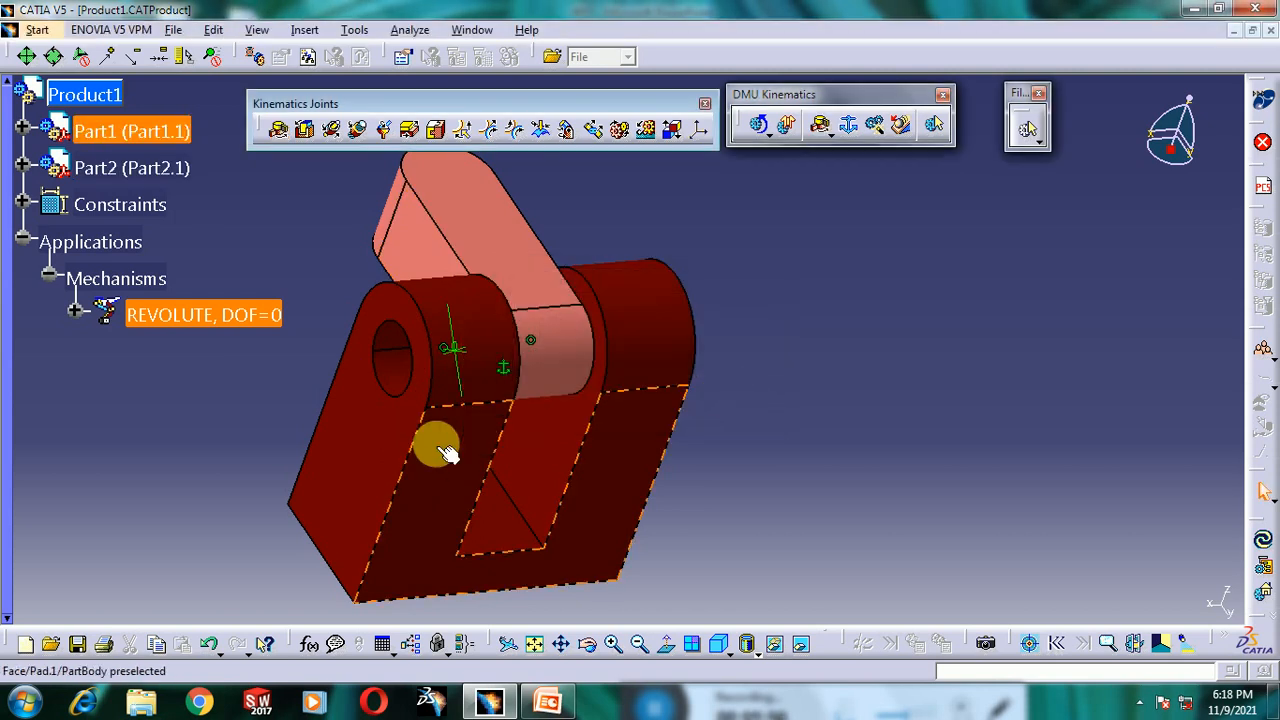
# - Open Simulation with Commands for the REVOLUTE mechanism, then close the simulation dialog
pyautogui.moveTo(437, 443); pyautogui.dragTo(548, 395, button='middle')
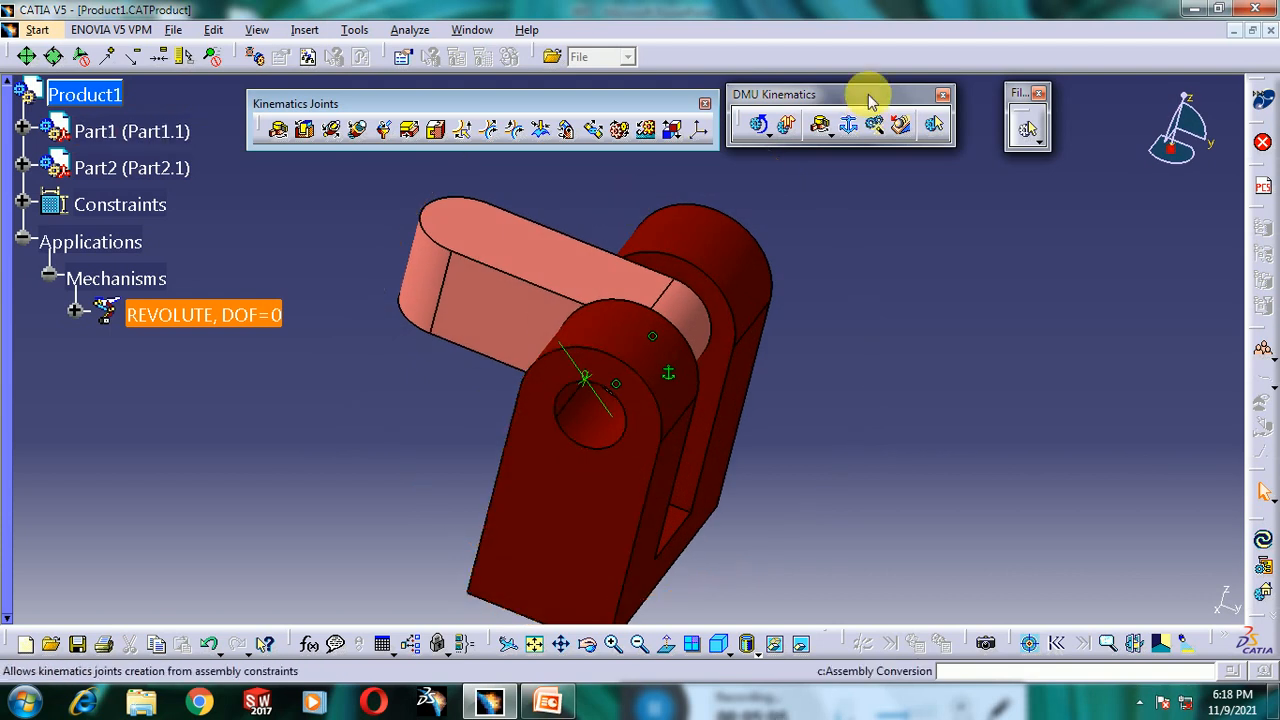
pyautogui.click(760, 126)
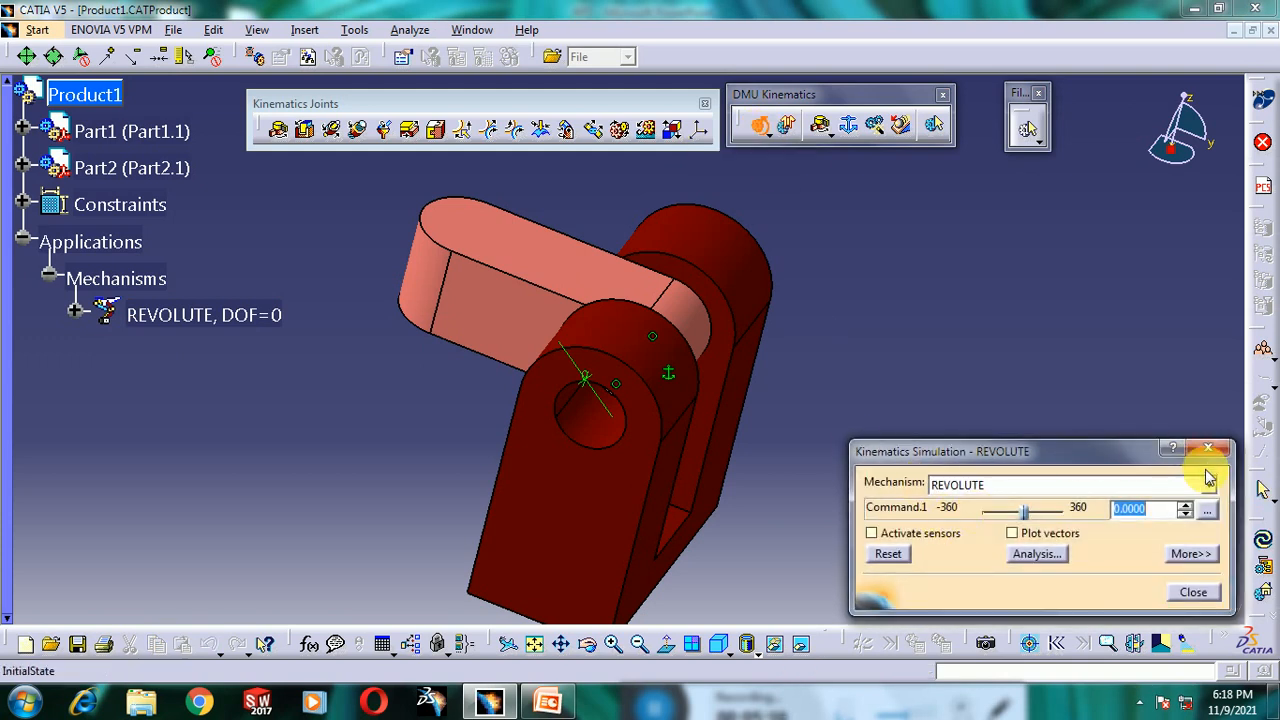
pyautogui.moveTo(1076, 455); pyautogui.dragTo(1037, 297)
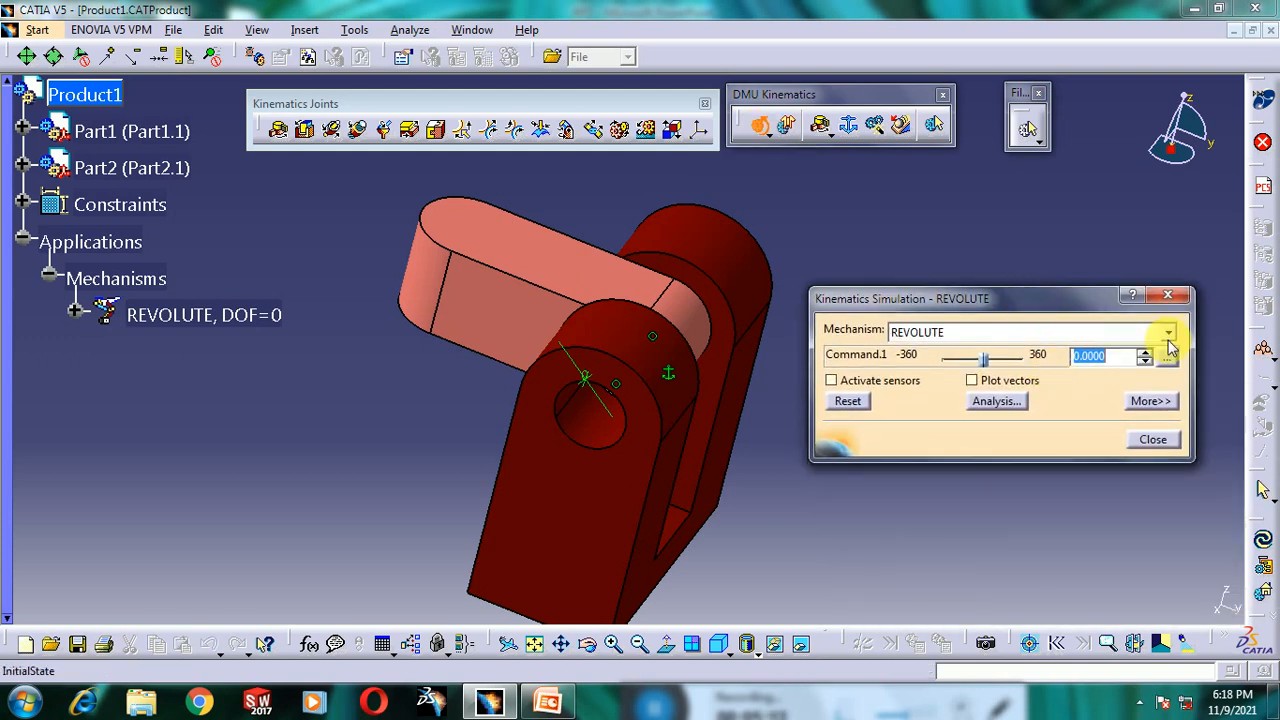
pyautogui.click(1166, 292)
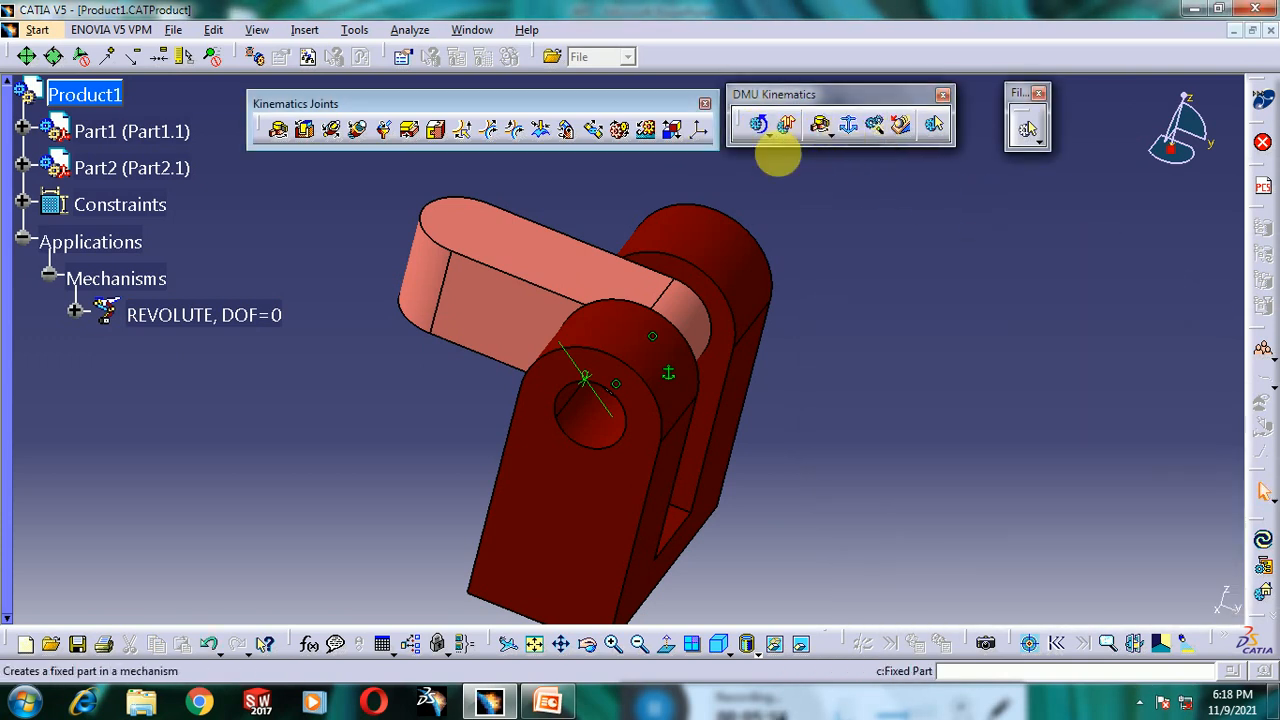
pyautogui.click(552, 704)
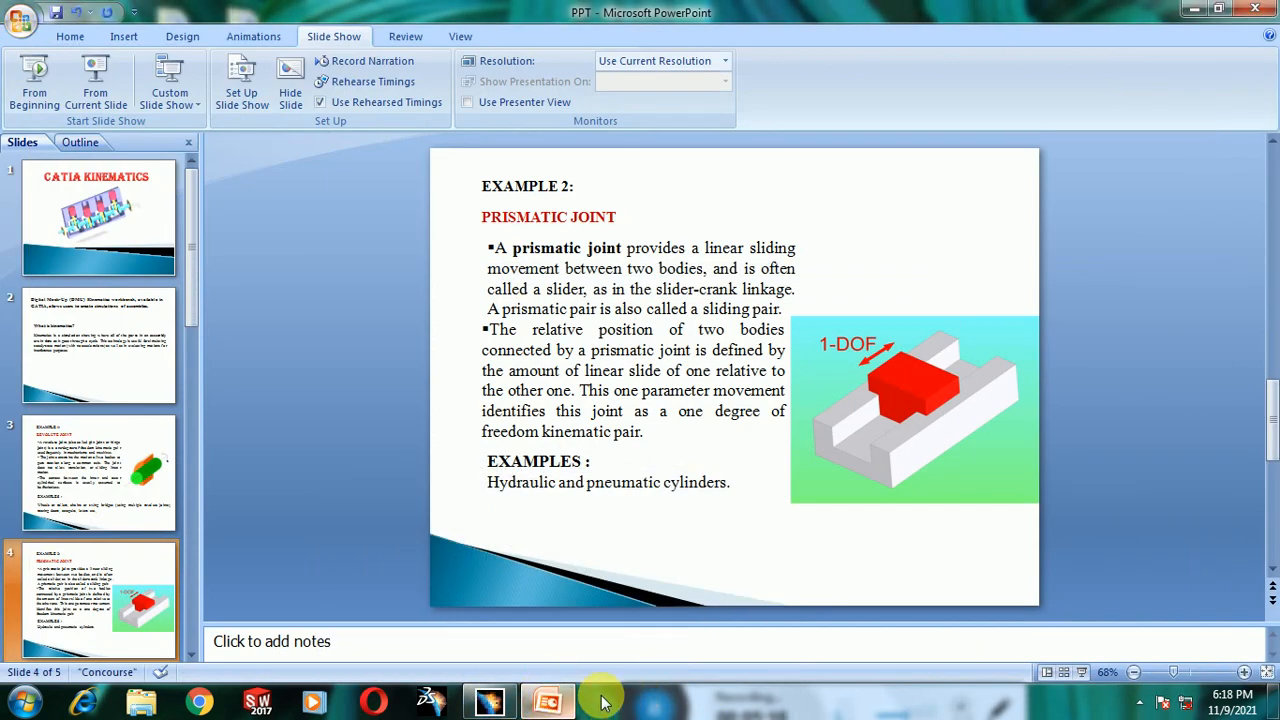
pyautogui.click(543, 706)
pyautogui.click(648, 708)
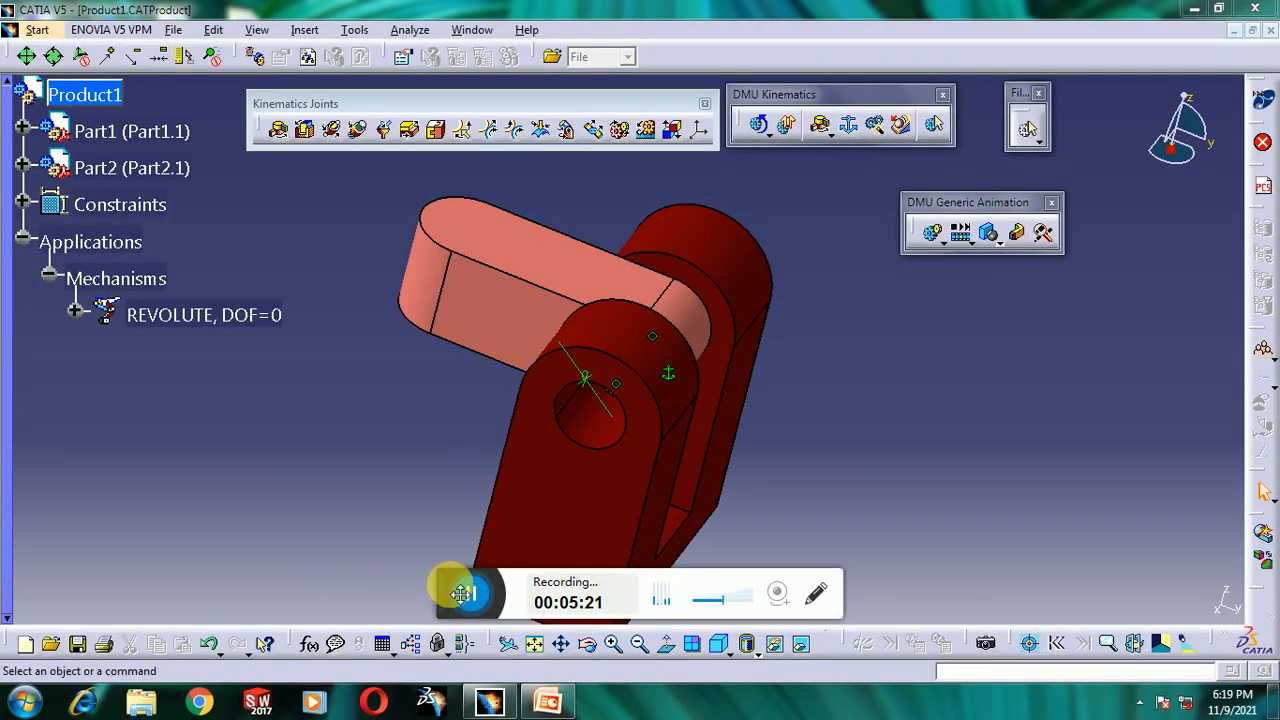
pyautogui.moveTo(462, 594); pyautogui.dragTo(624, 706)
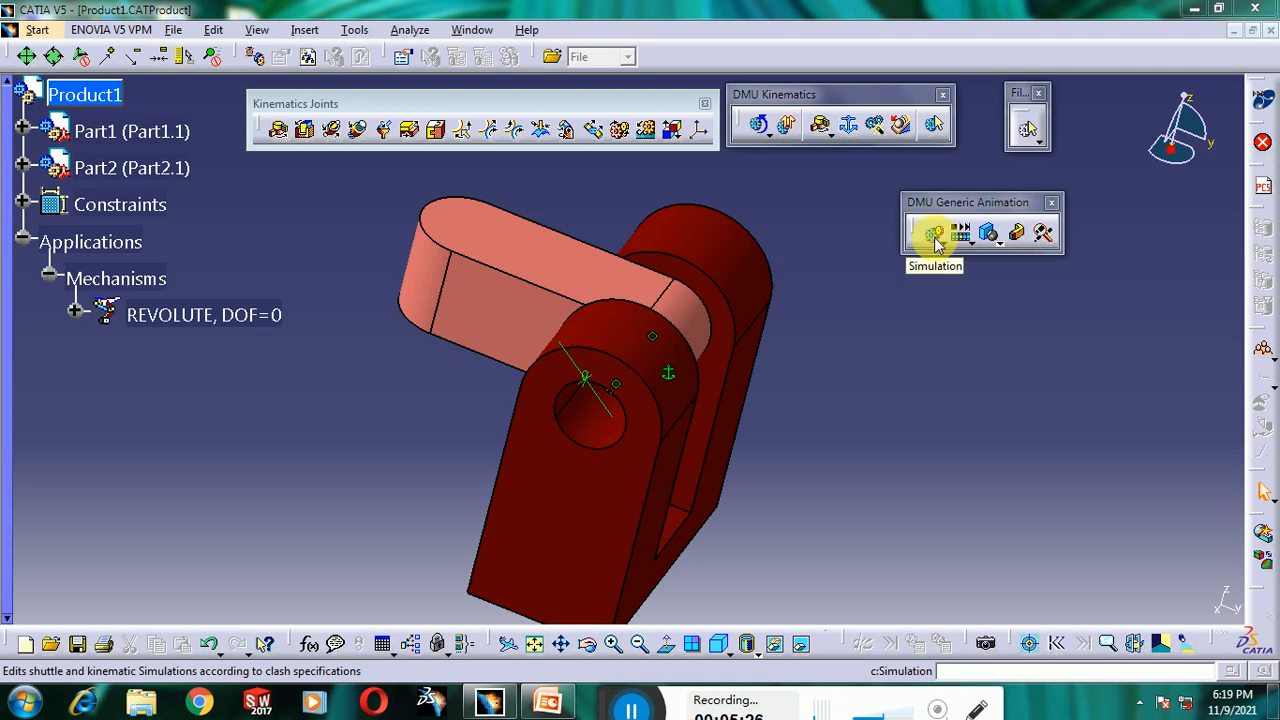
# - Create a new simulation using the REVOLUTE mechanism as the simulation object
pyautogui.click(934, 236)
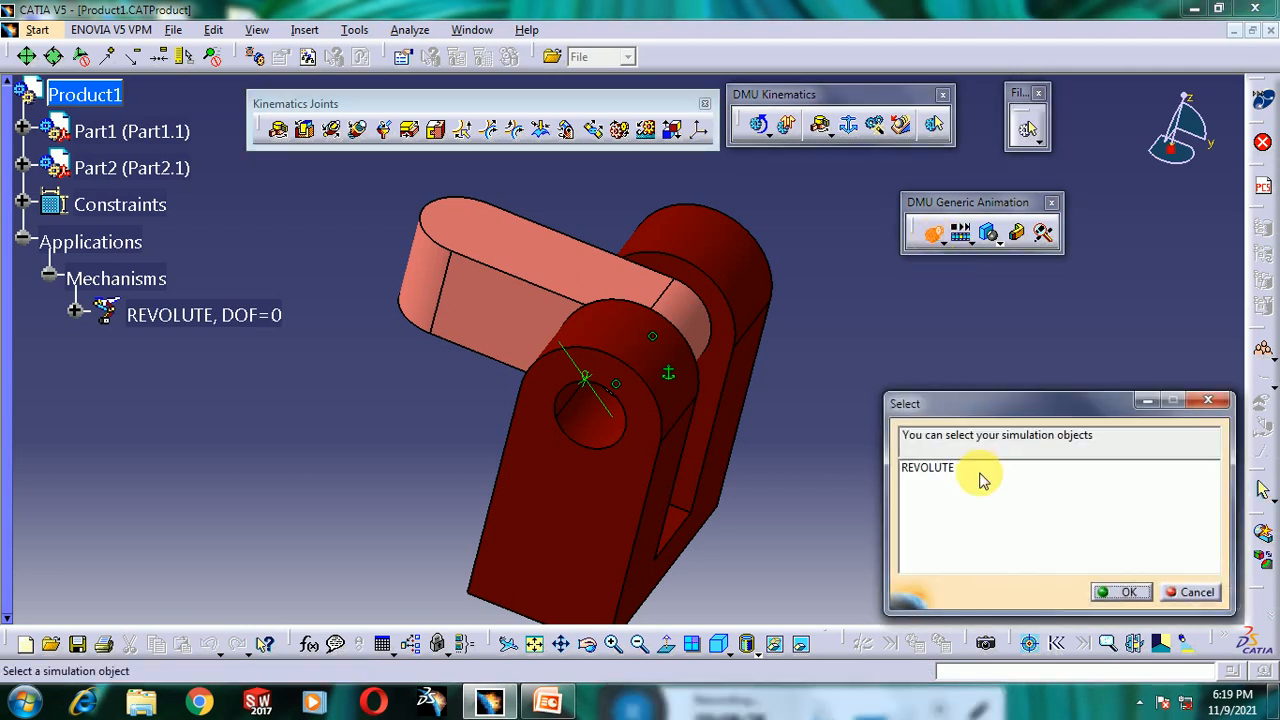
pyautogui.click(975, 470)
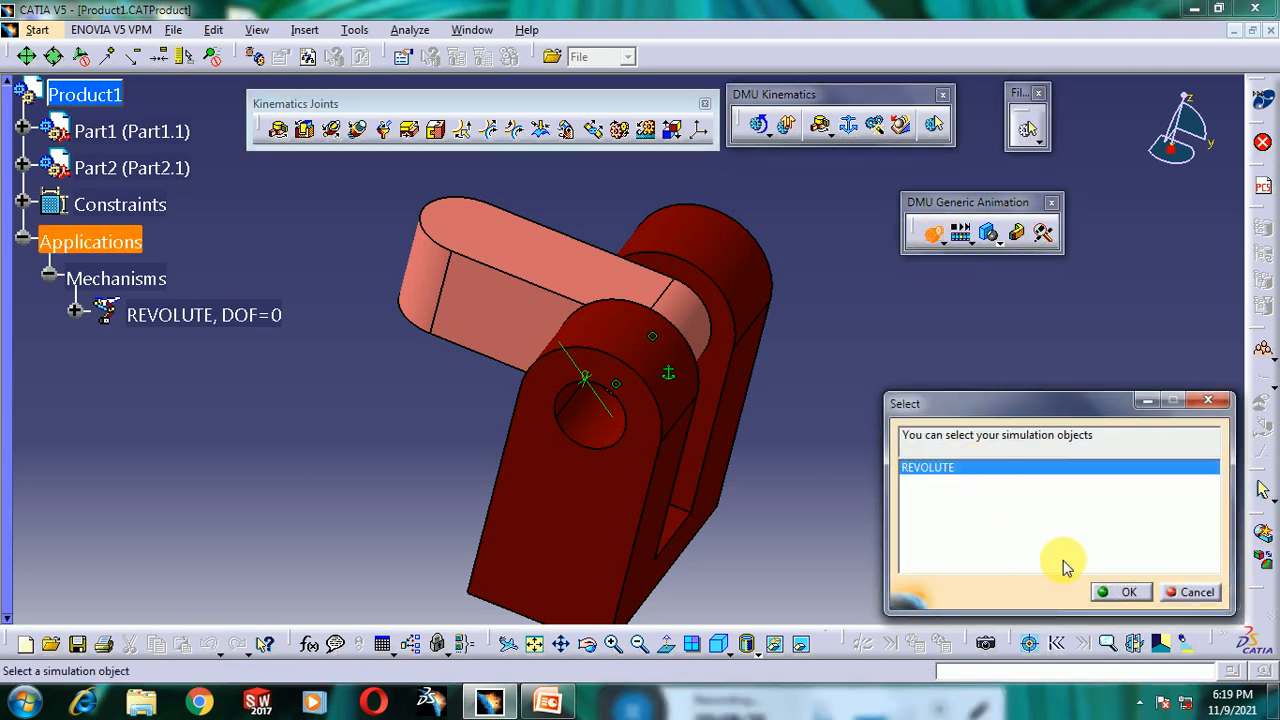
pyautogui.click(1118, 593)
# - Set the Command.1 slider range to 0 to 360 with spin box increments of 20
pyautogui.moveTo(931, 300); pyautogui.dragTo(926, 252)
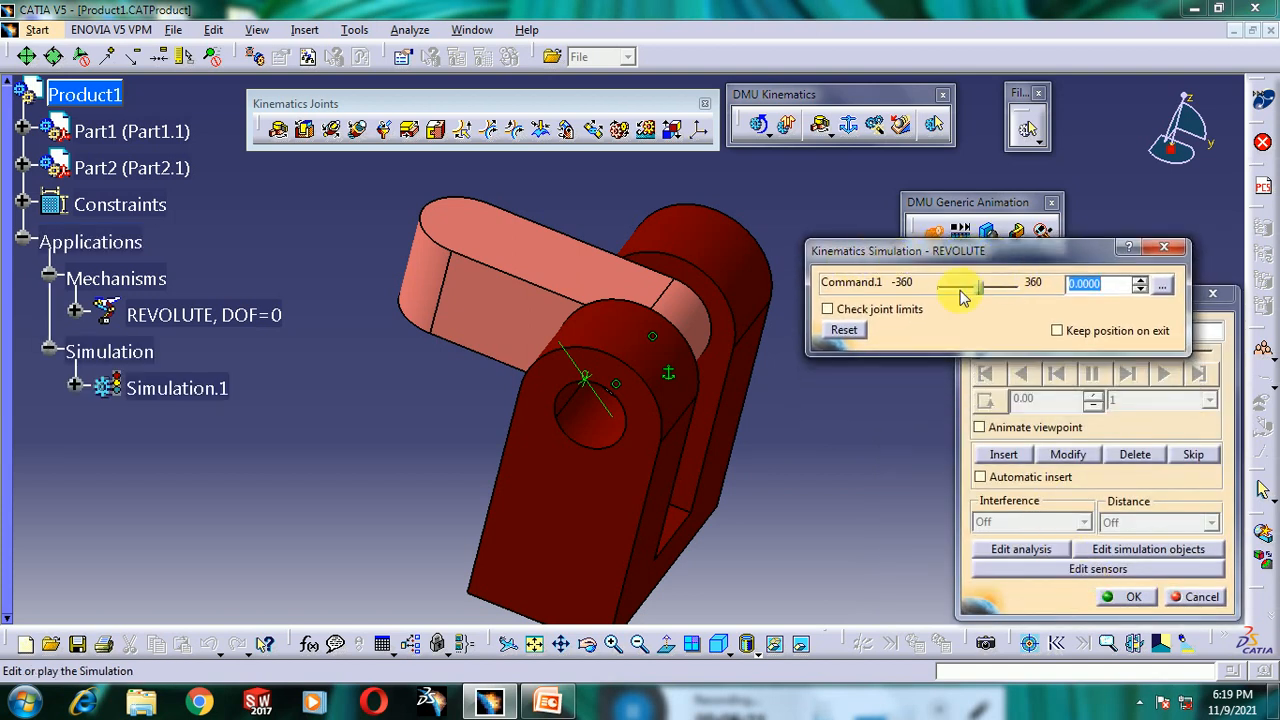
pyautogui.moveTo(582, 383); pyautogui.dragTo(631, 391, button='middle')
pyautogui.moveTo(680, 334); pyautogui.dragTo(720, 391, button='middle')
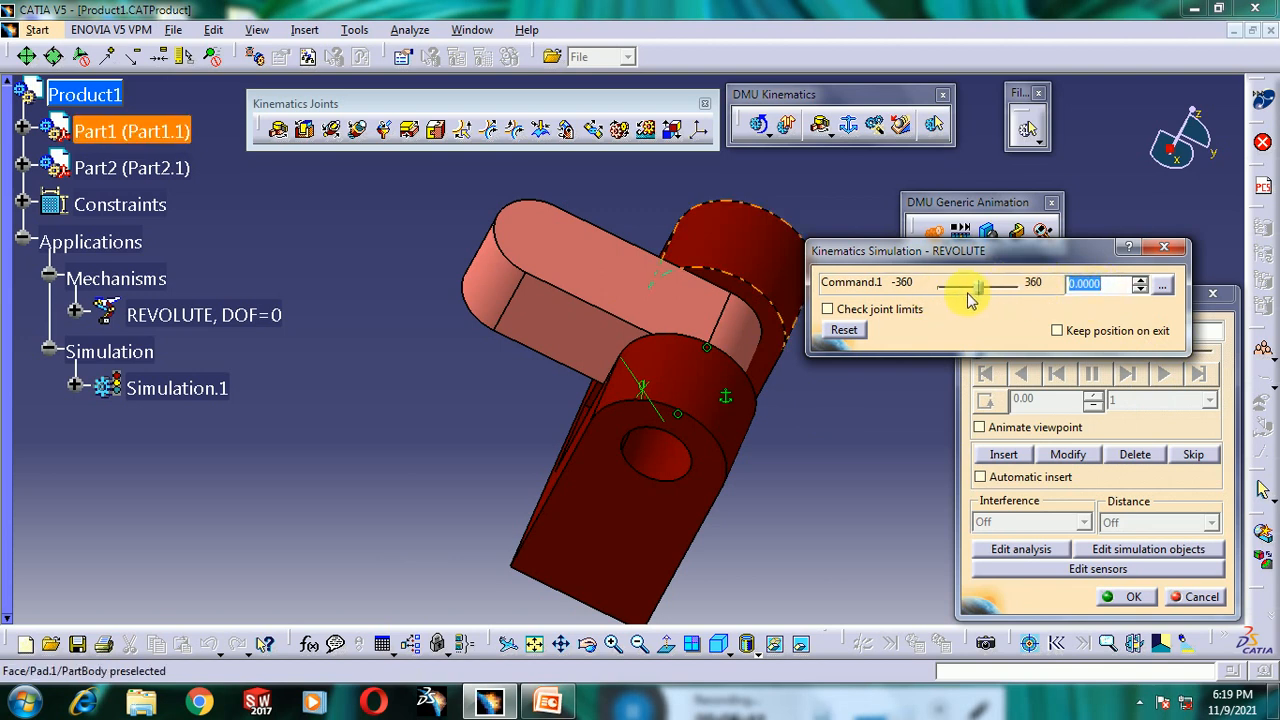
pyautogui.click(1163, 287)
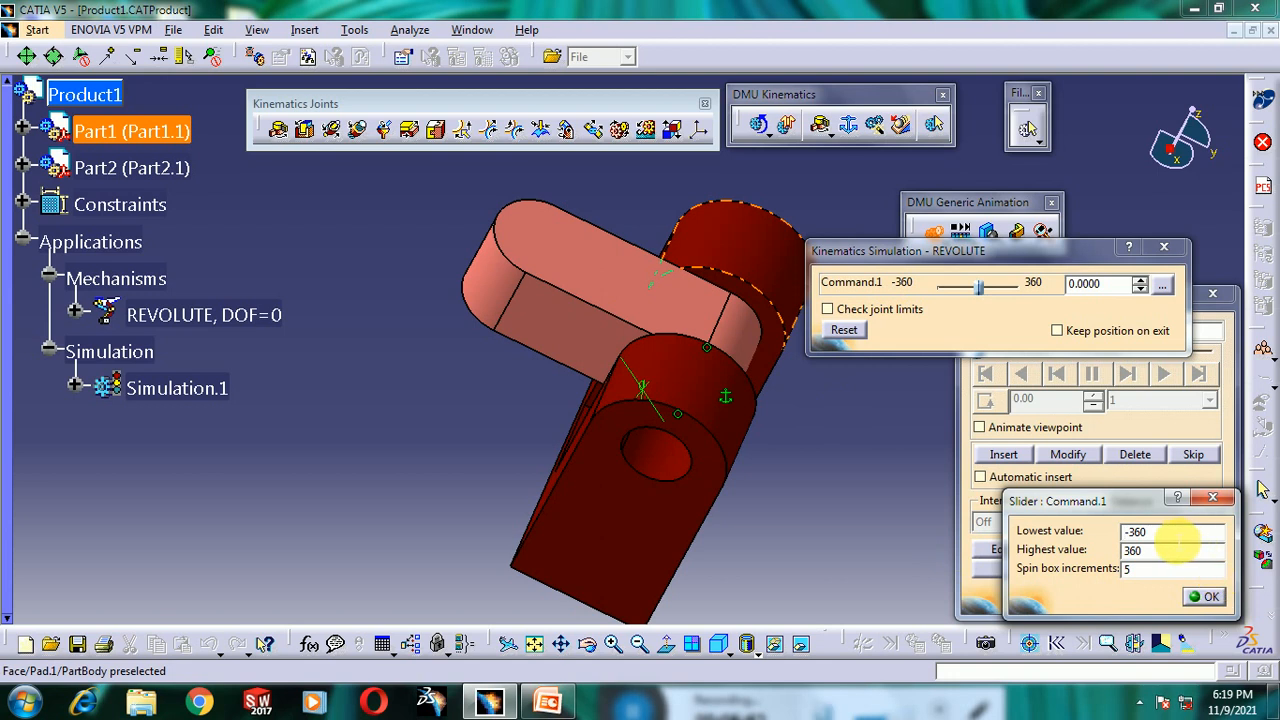
pyautogui.moveTo(1174, 532); pyautogui.dragTo(1072, 549)
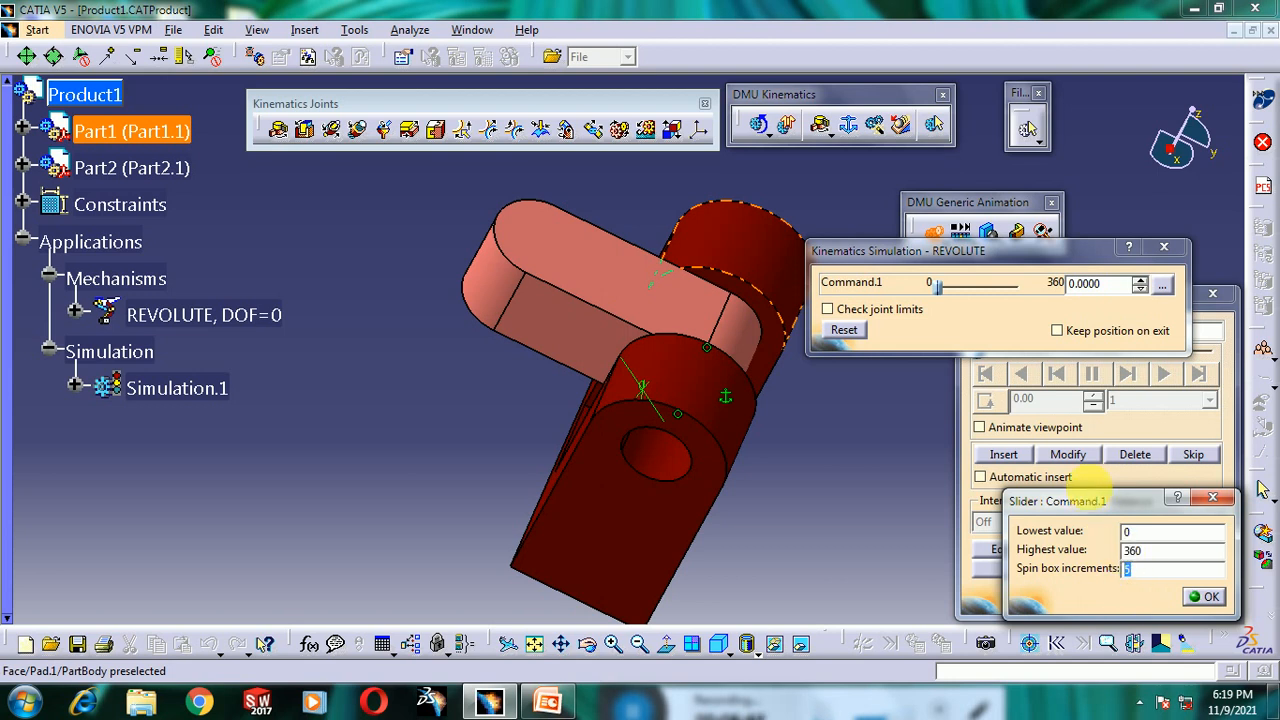
pyautogui.moveTo(1093, 502); pyautogui.dragTo(1083, 452)
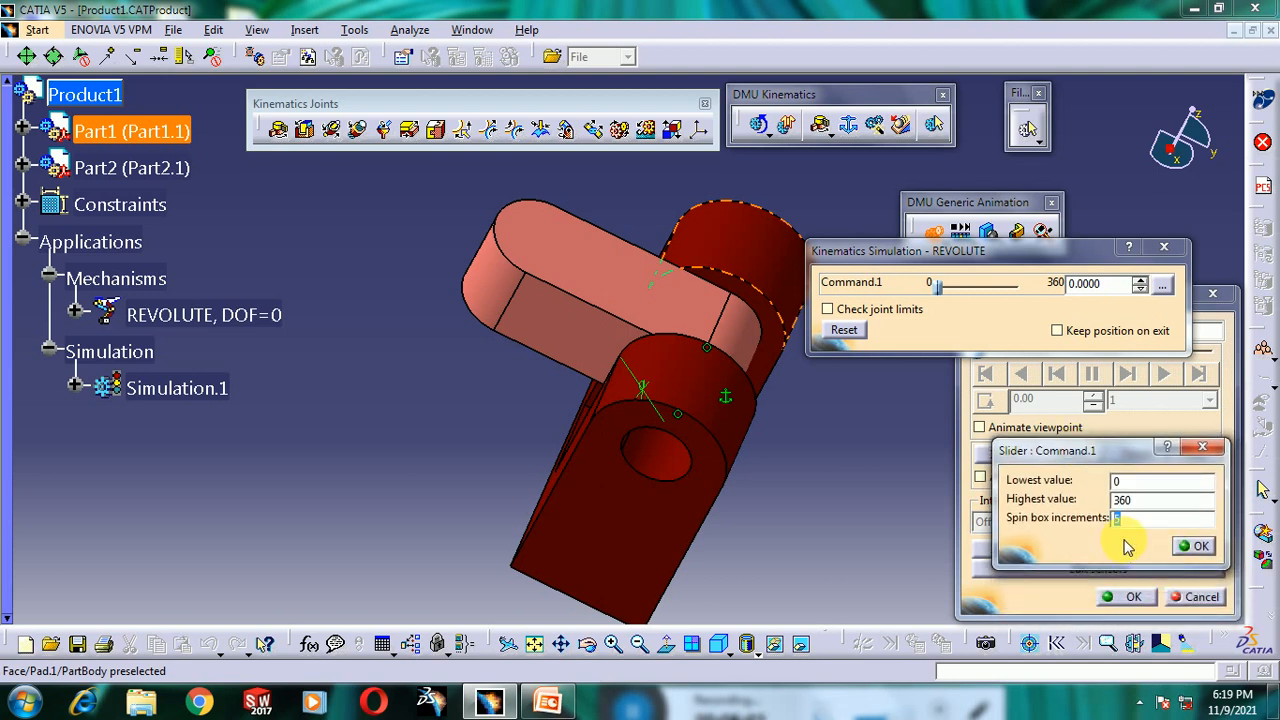
pyautogui.click(1193, 547)
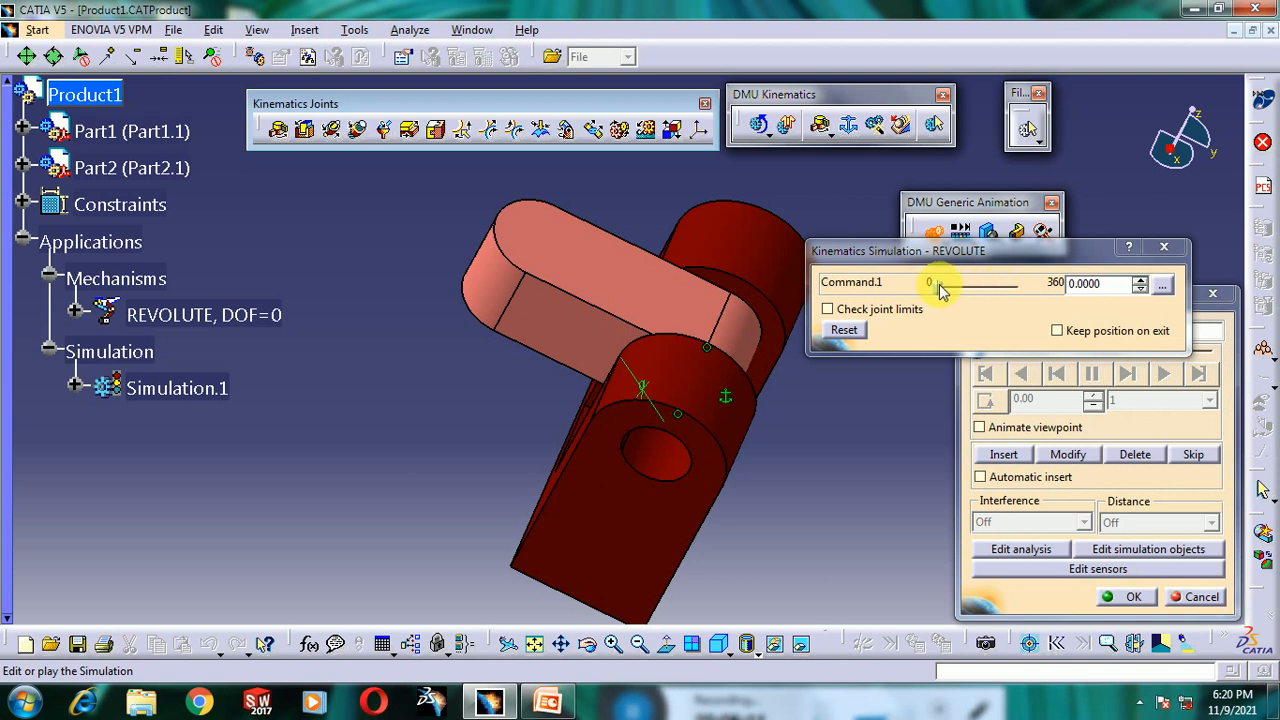
# - Drive Command.1 to 360 and insert that position as a simulation step
pyautogui.click(1140, 282)
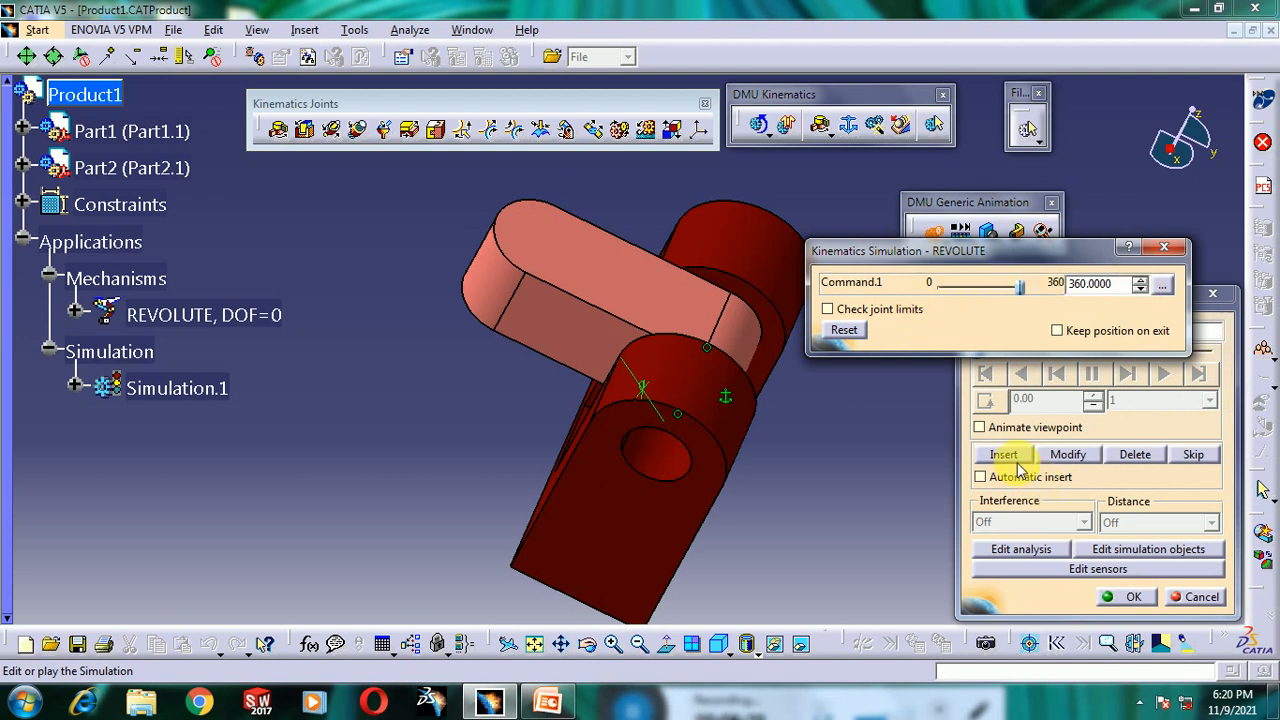
pyautogui.moveTo(978, 257); pyautogui.dragTo(952, 181)
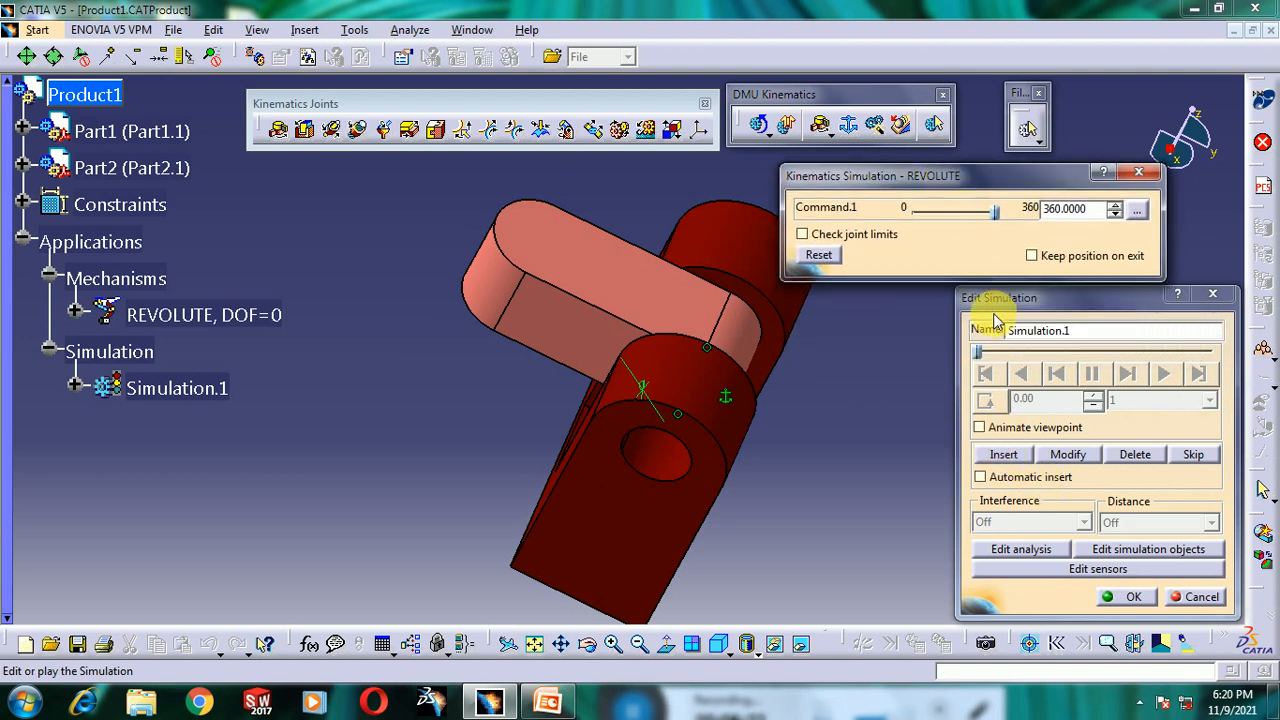
pyautogui.moveTo(987, 296)
pyautogui.mouseDown()
pyautogui.moveTo(966, 304)
pyautogui.moveTo(980, 303)
pyautogui.mouseUp()
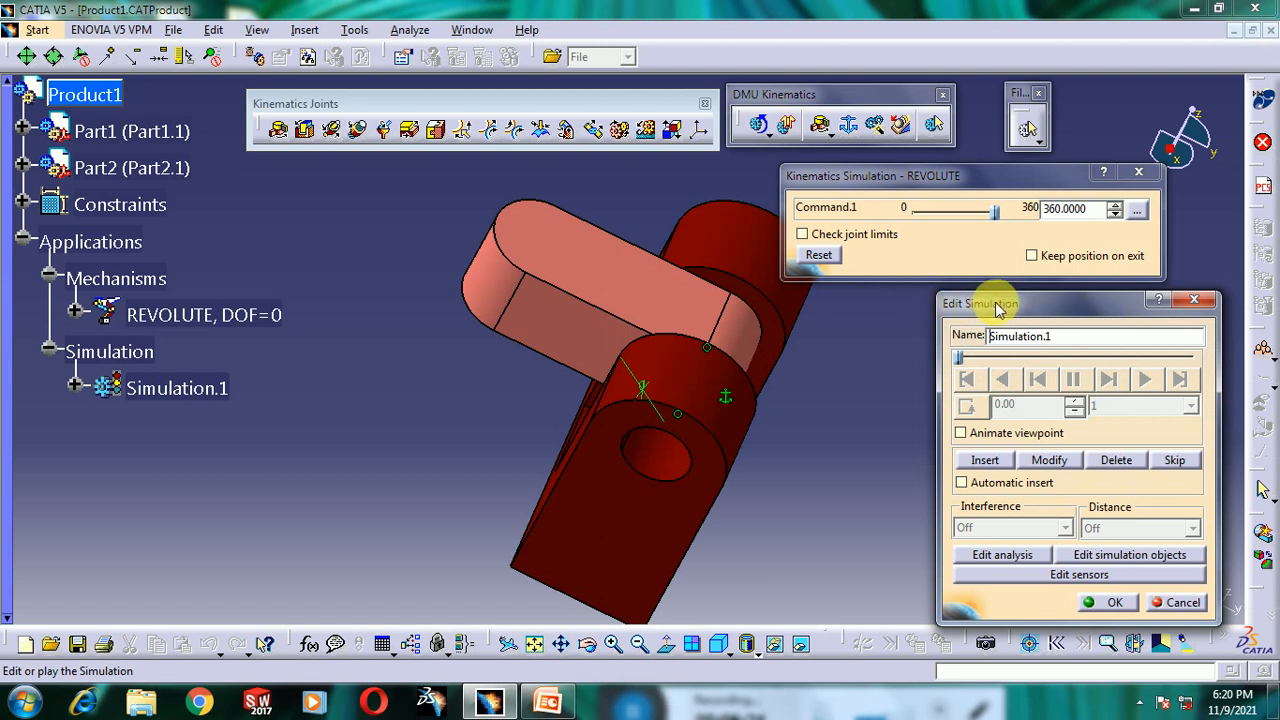
pyautogui.click(986, 461)
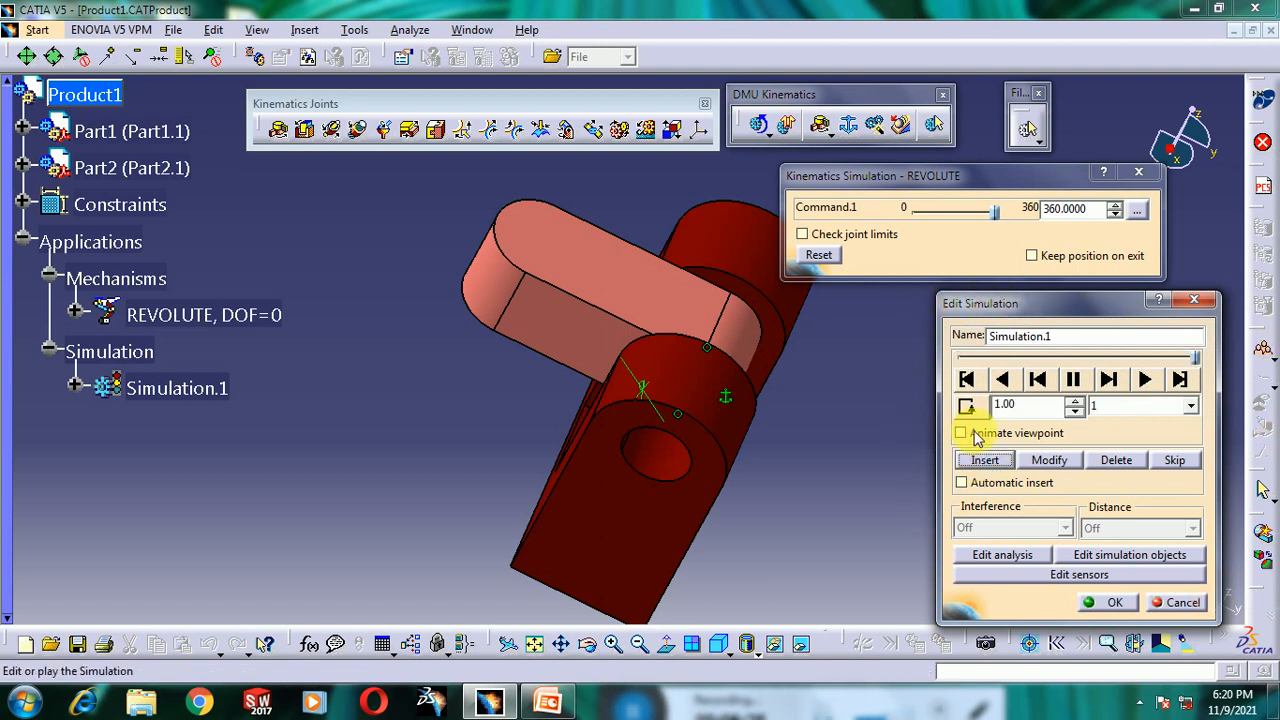
# - Set the simulation interpolation step to 0.2 and change the loop mode
pyautogui.click(1022, 407)
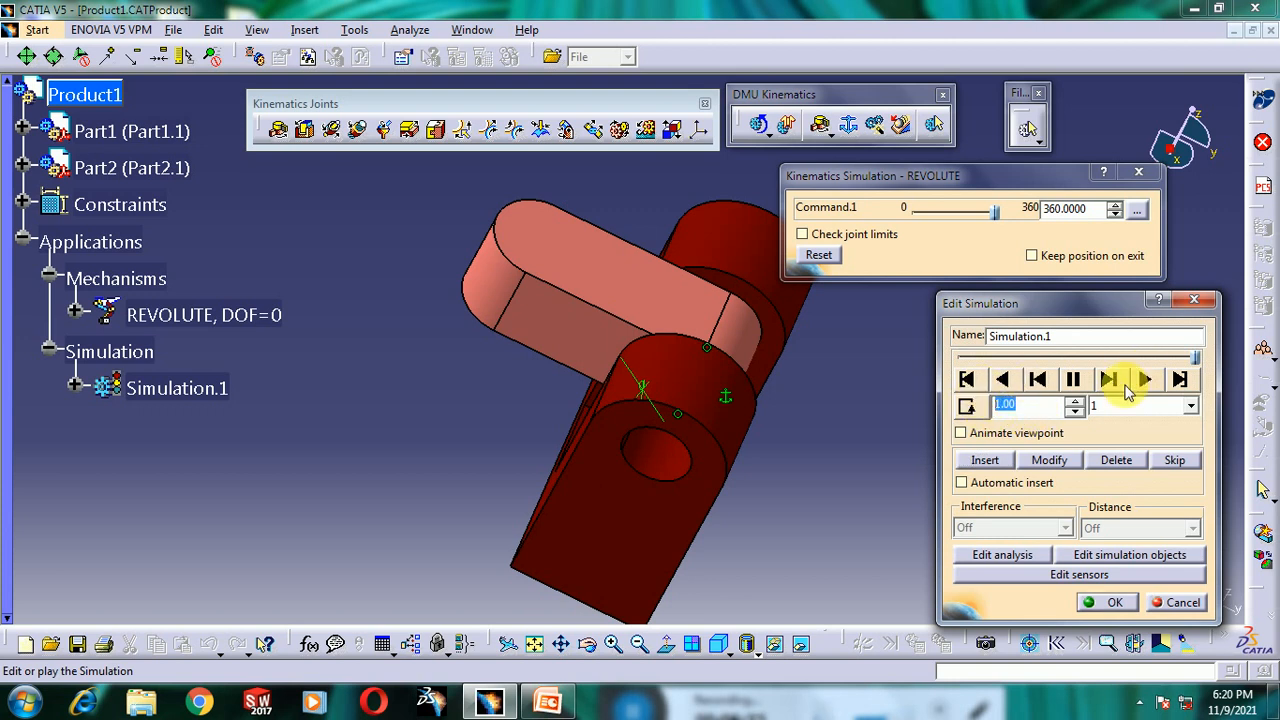
pyautogui.click(1122, 408)
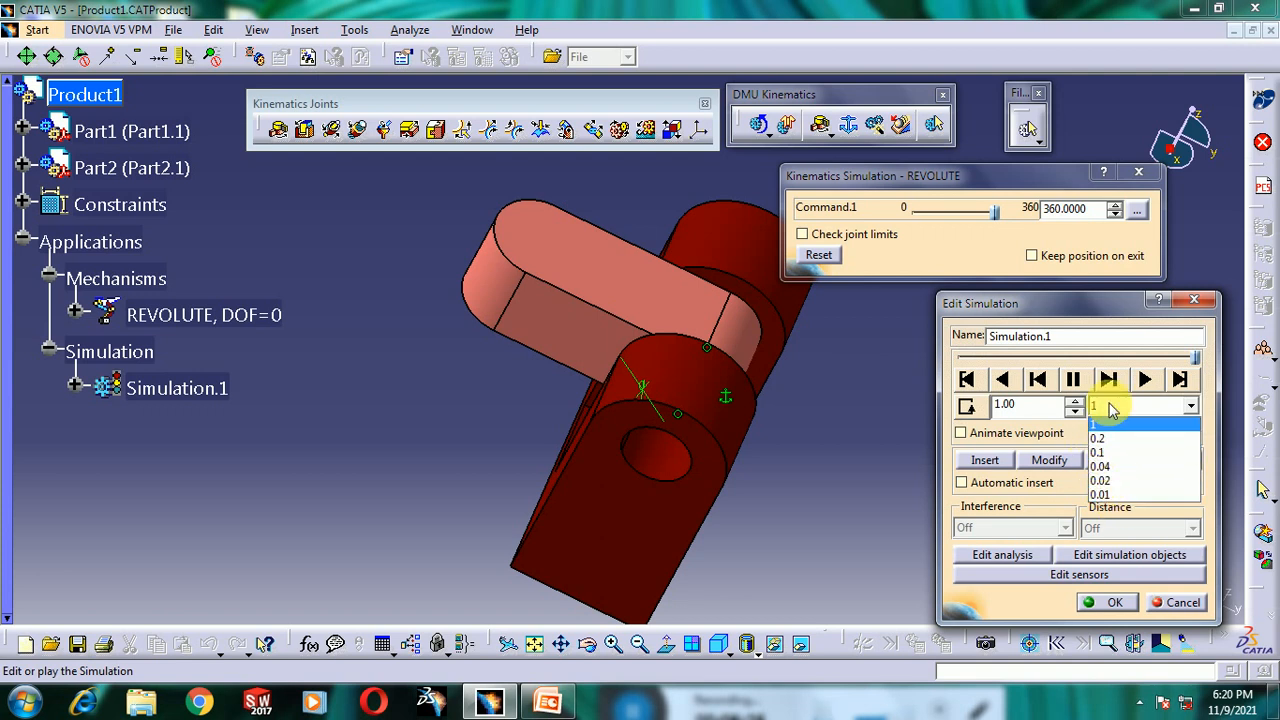
pyautogui.click(1122, 440)
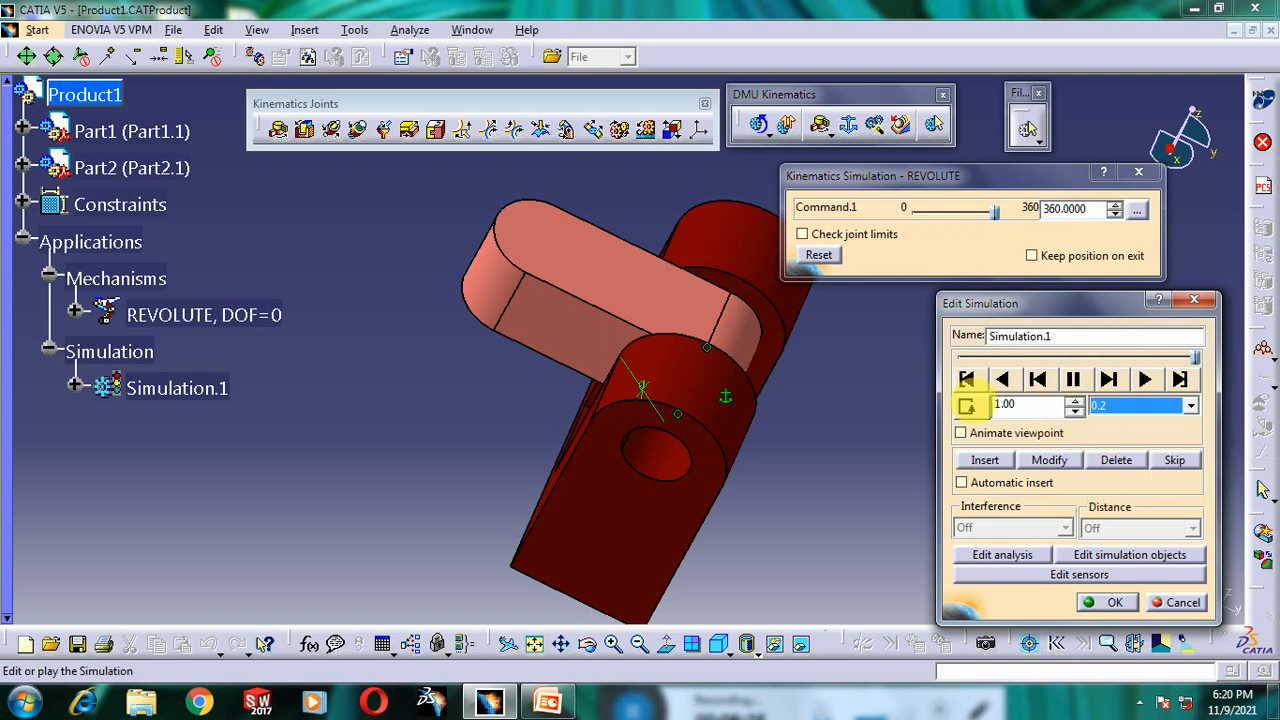
pyautogui.click(975, 410)
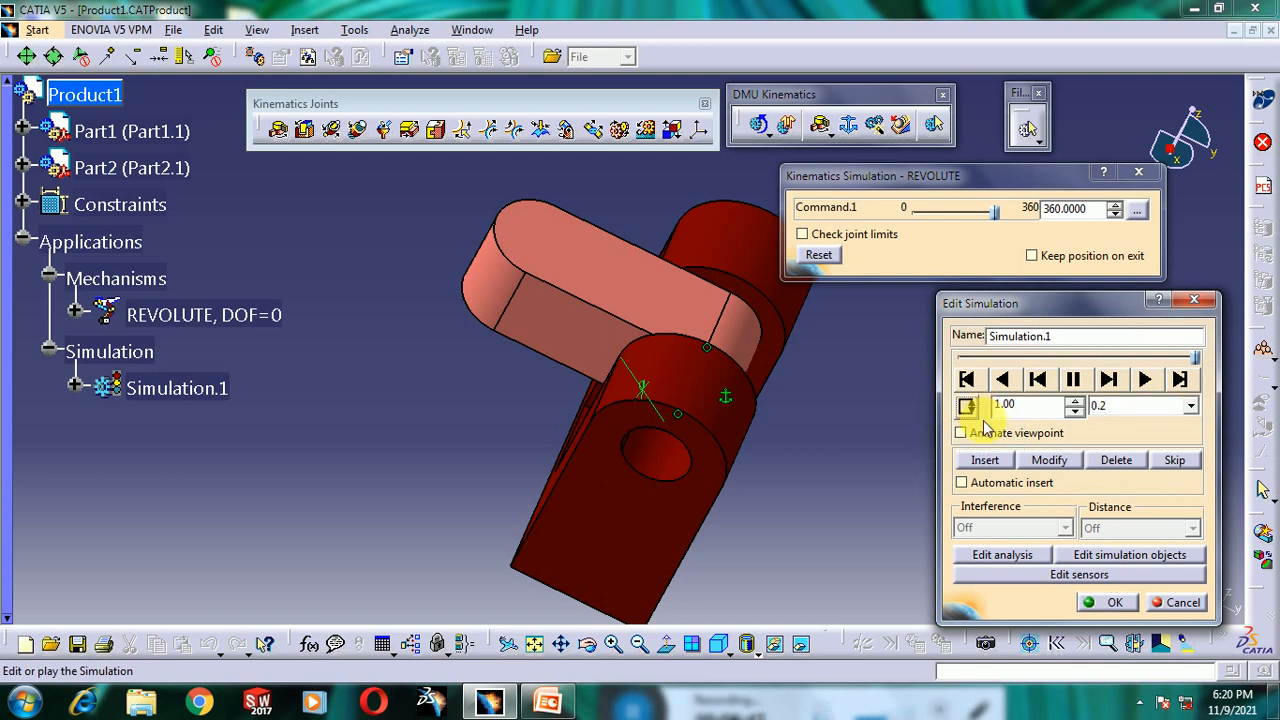
# - Play the simulation, set the interpolation step to 0.04, and close the simulation editor
pyautogui.click(1145, 380)
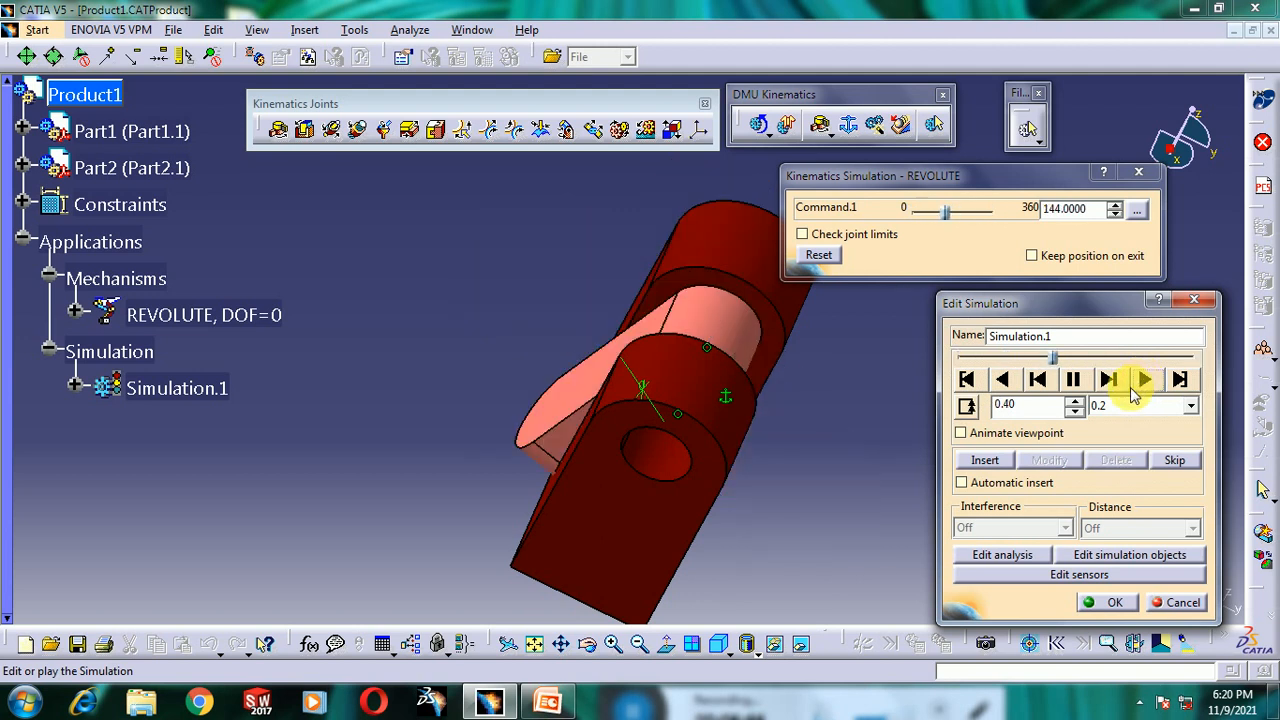
pyautogui.click(1105, 406)
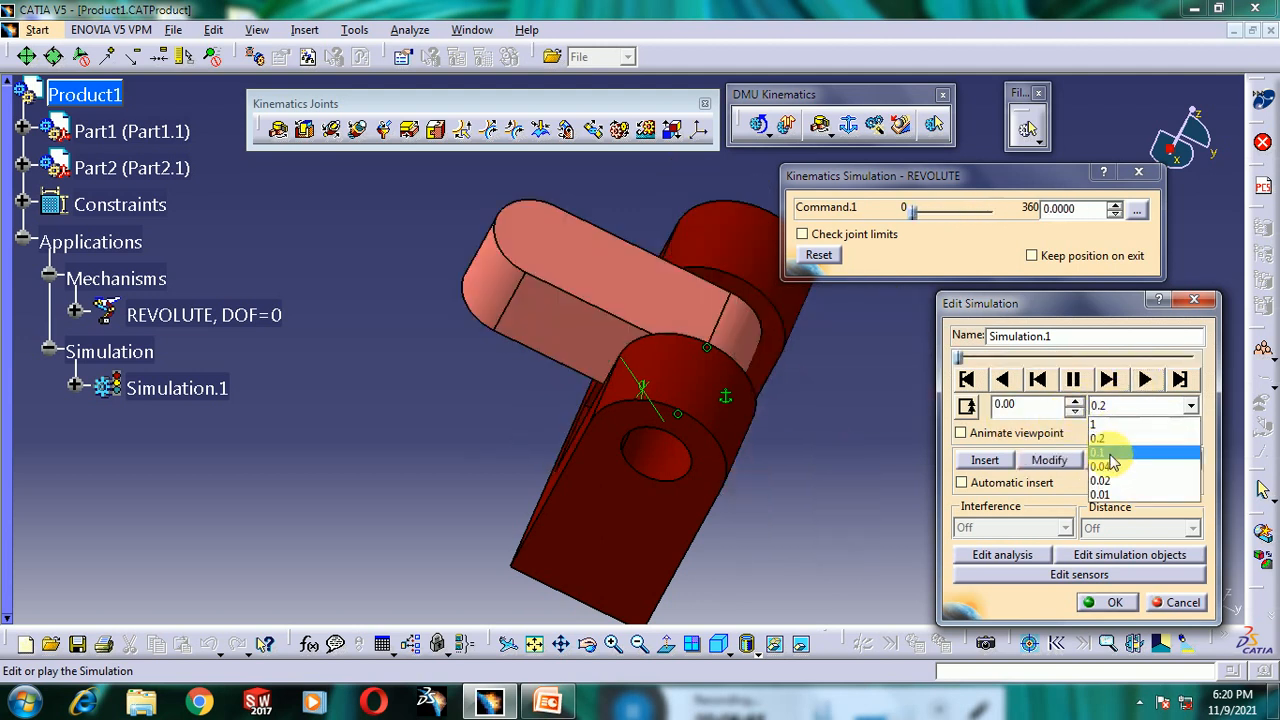
pyautogui.click(1108, 450)
pyautogui.click(1105, 406)
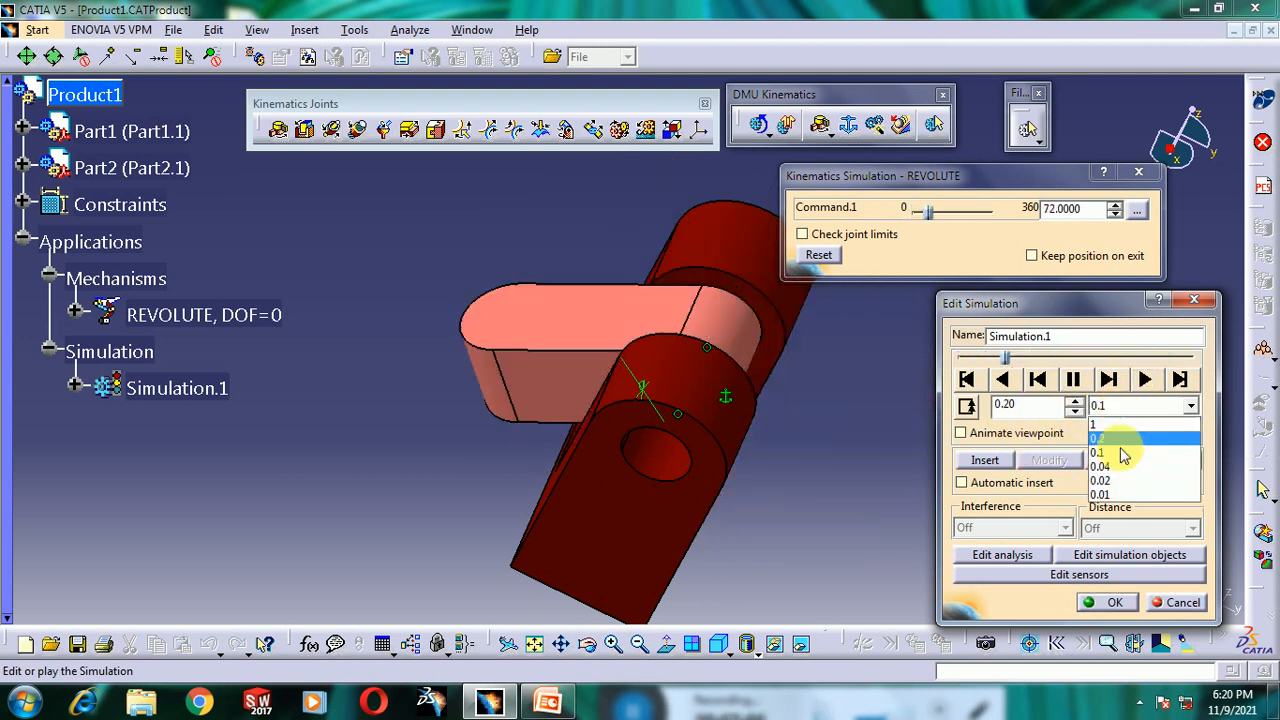
pyautogui.click(1114, 466)
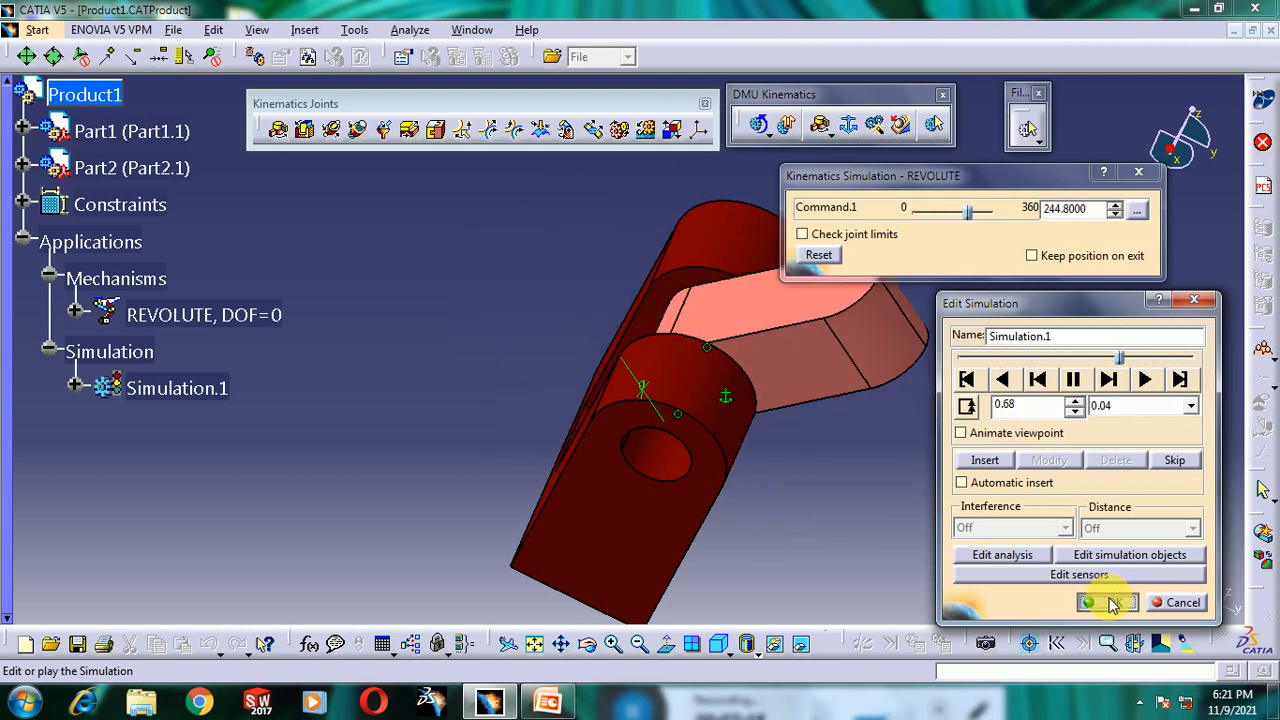
pyautogui.click(1115, 601)
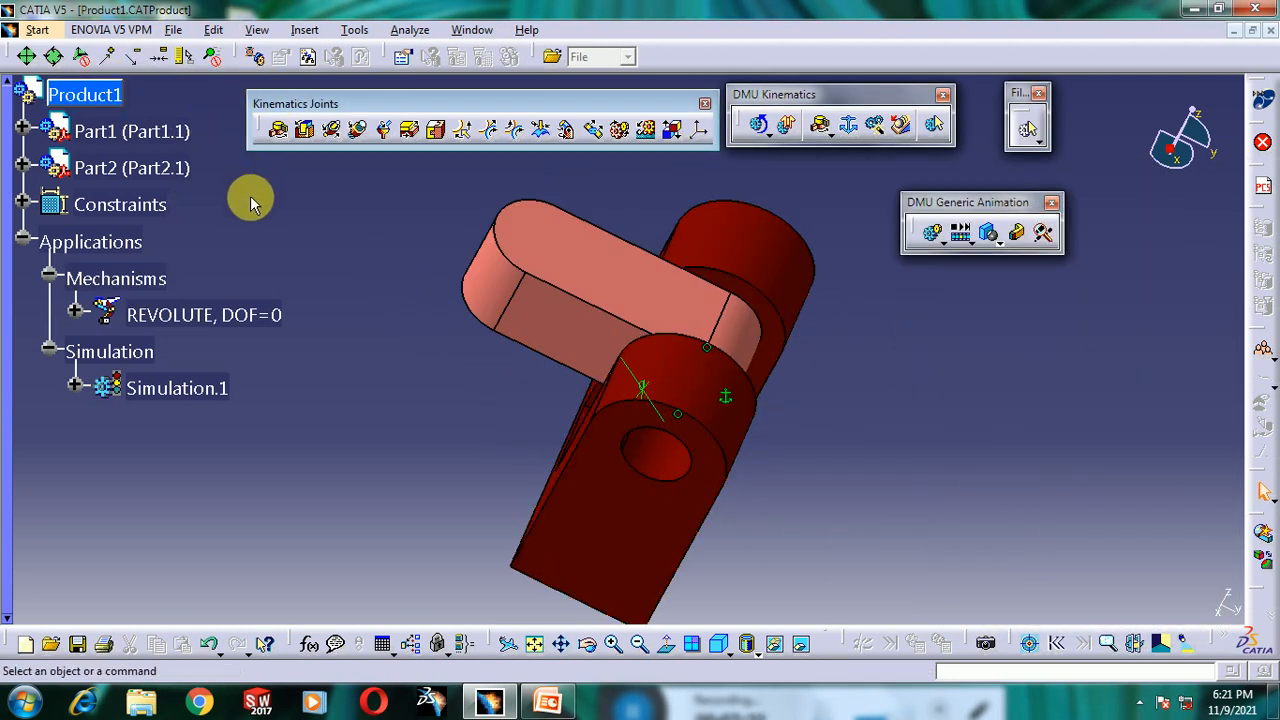
# - Save the product document
pyautogui.hotkey('ctrl', 's')
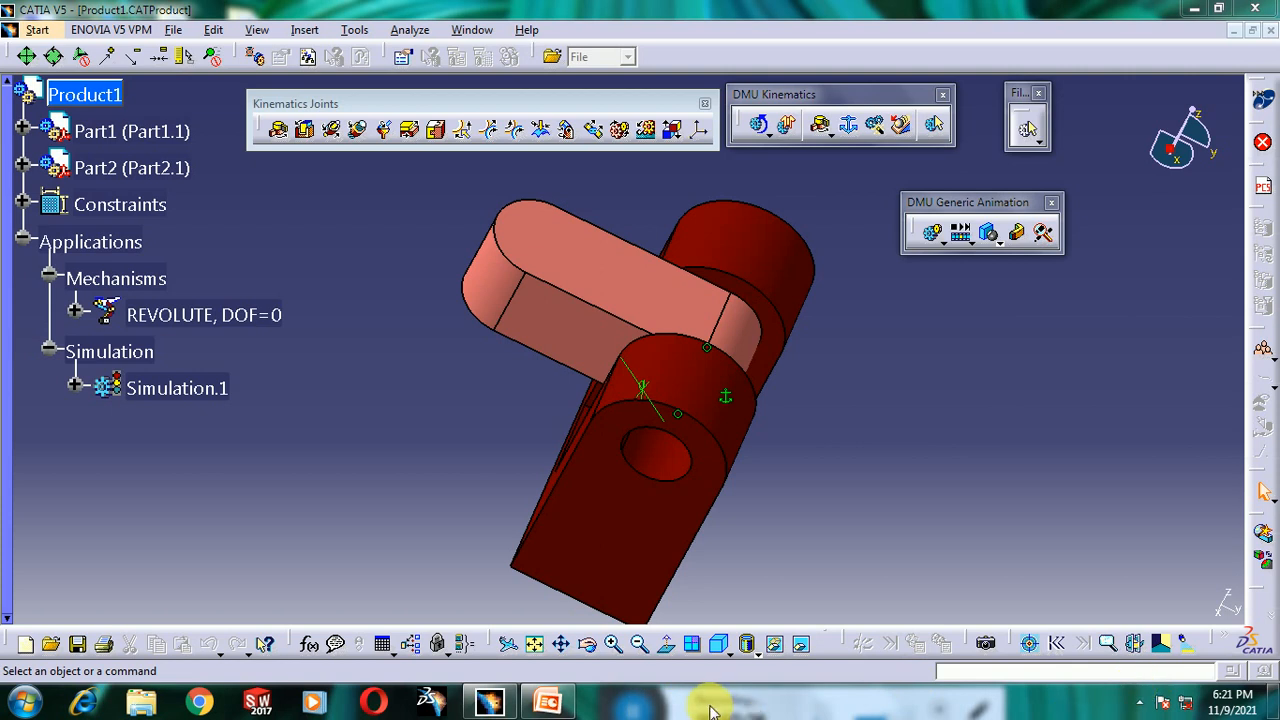
pyautogui.click(1139, 703)
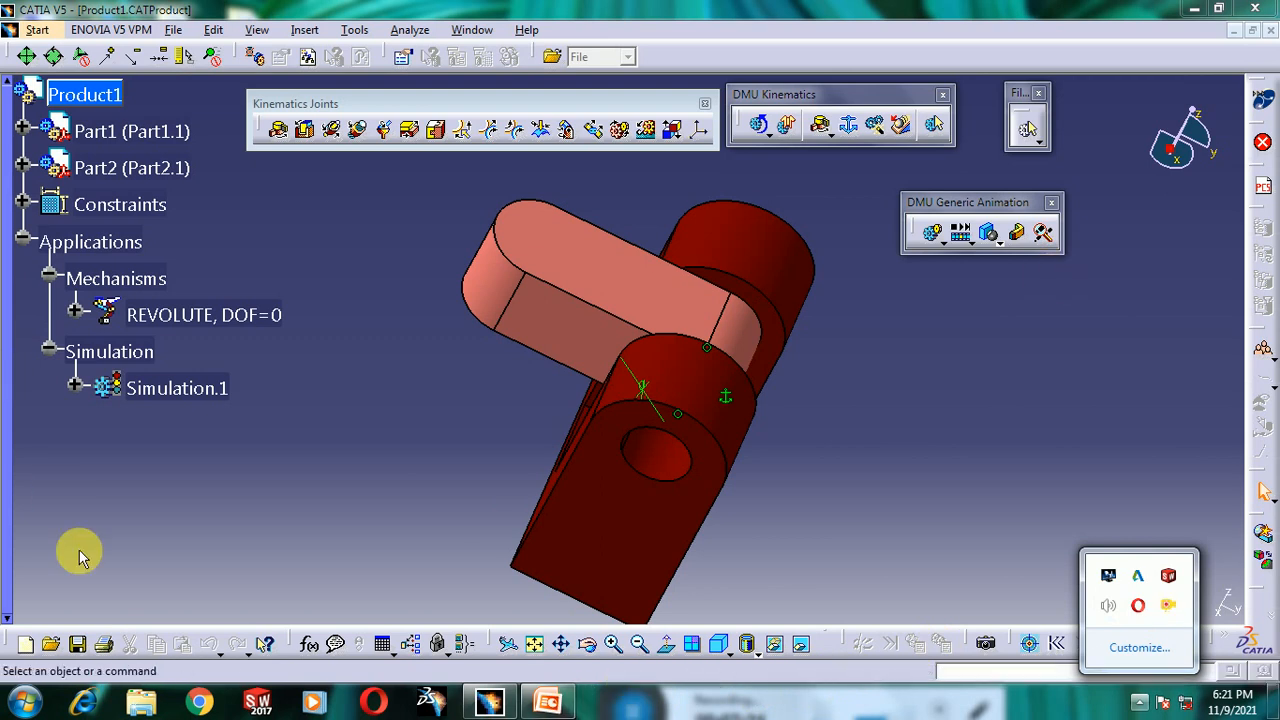
# - Switch to PowerPoint and present the Prismatic Joint example slide in slide show
pyautogui.click(549, 706)
pyautogui.click(540, 709)
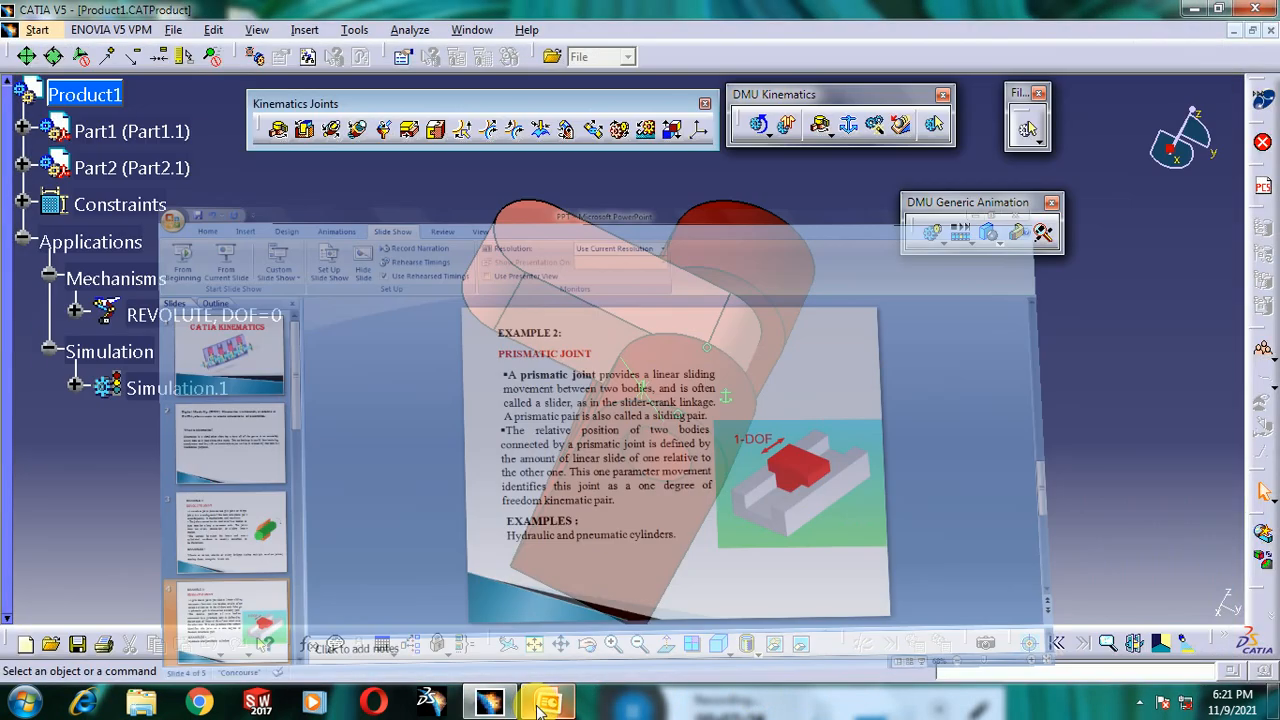
pyautogui.click(475, 708)
pyautogui.click(637, 707)
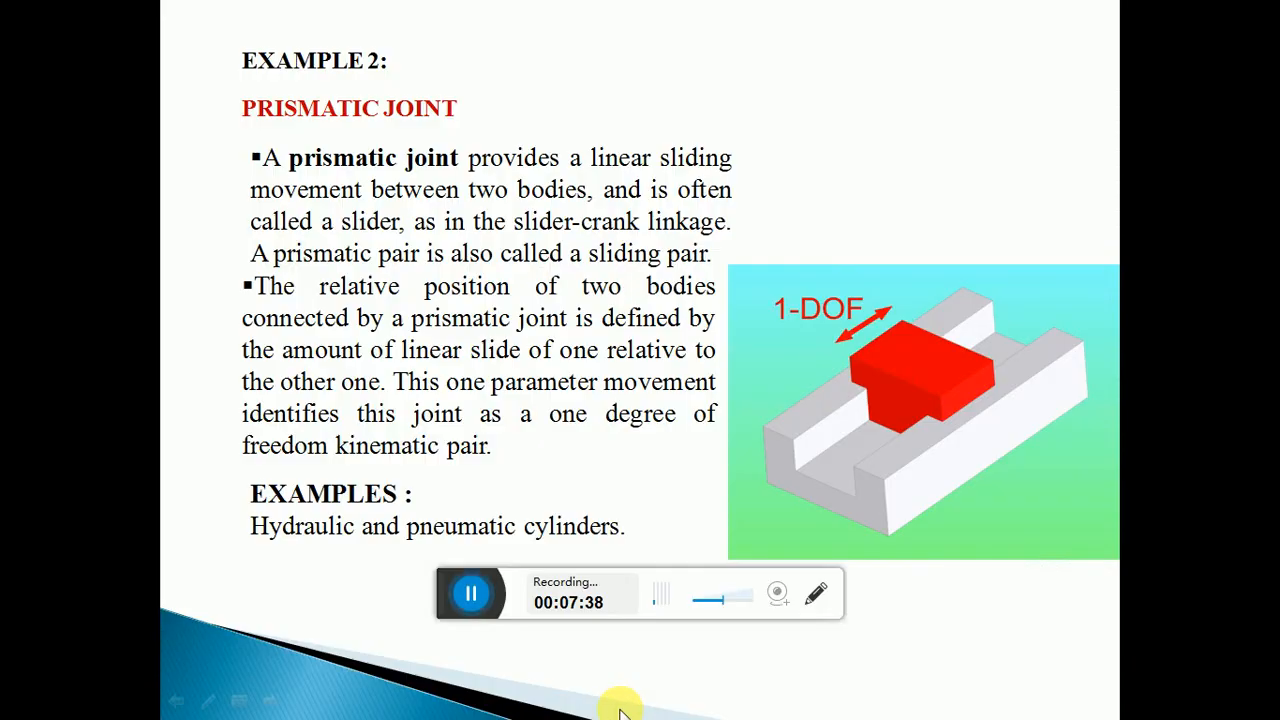
pyautogui.moveTo(451, 587); pyautogui.dragTo(505, 702)
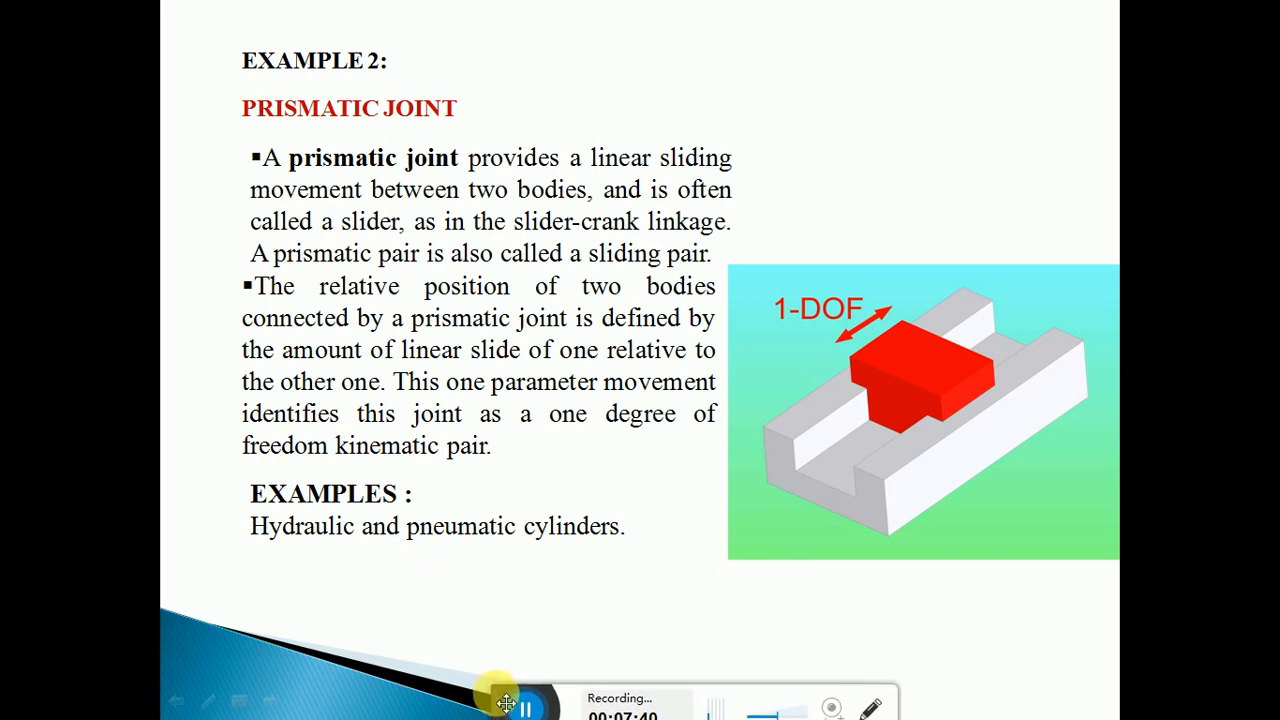
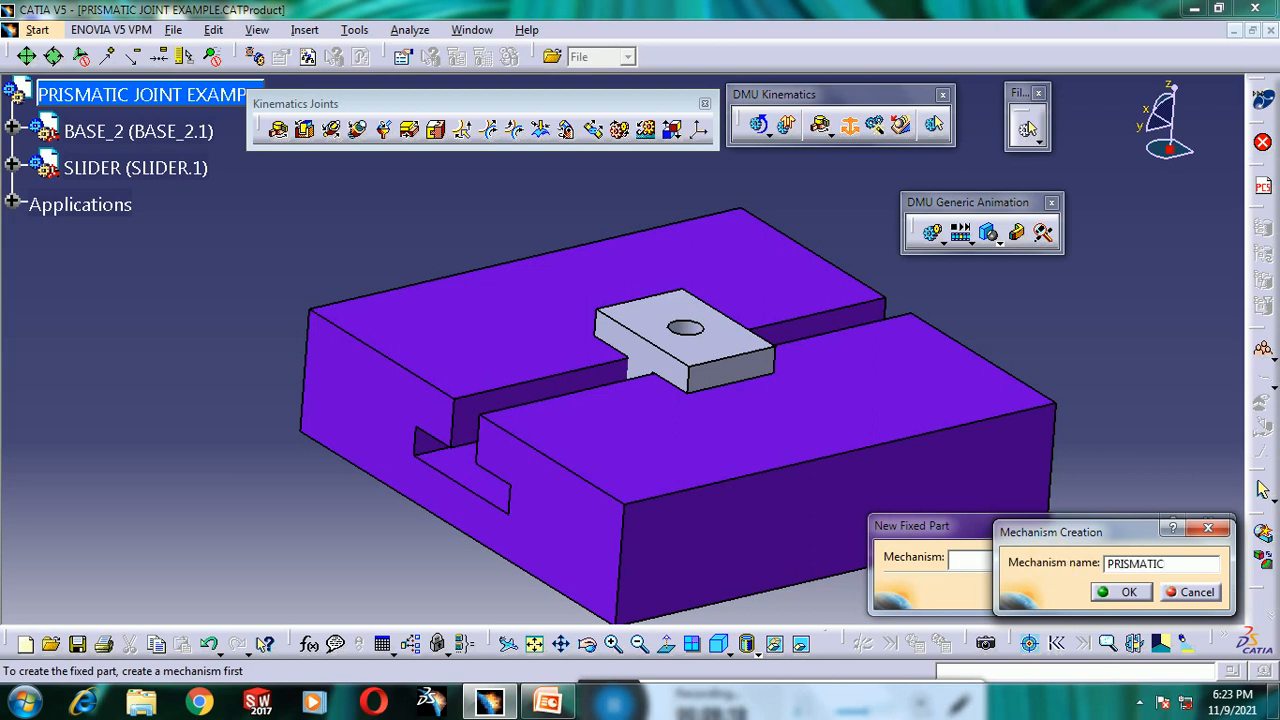
# - Create a new mechanism named PRISMATIC and set the base block as its fixed part
pyautogui.click(1122, 592)
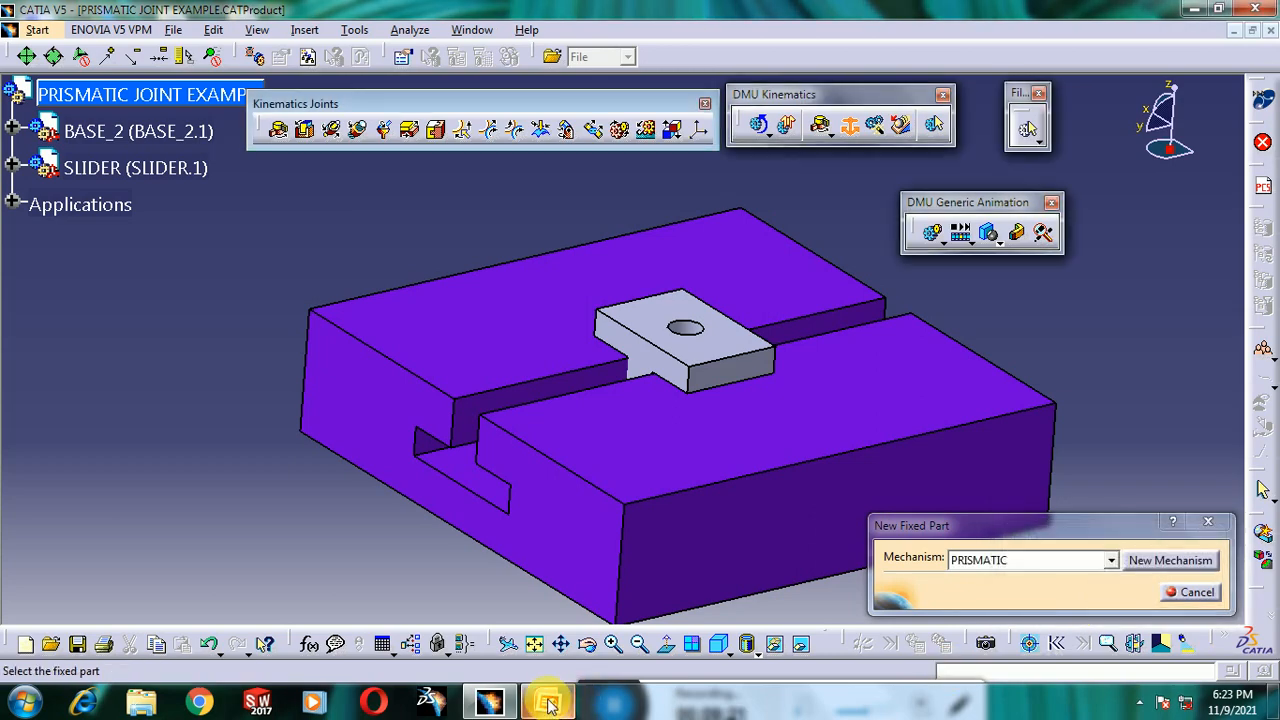
pyautogui.click(489, 703)
pyautogui.click(619, 701)
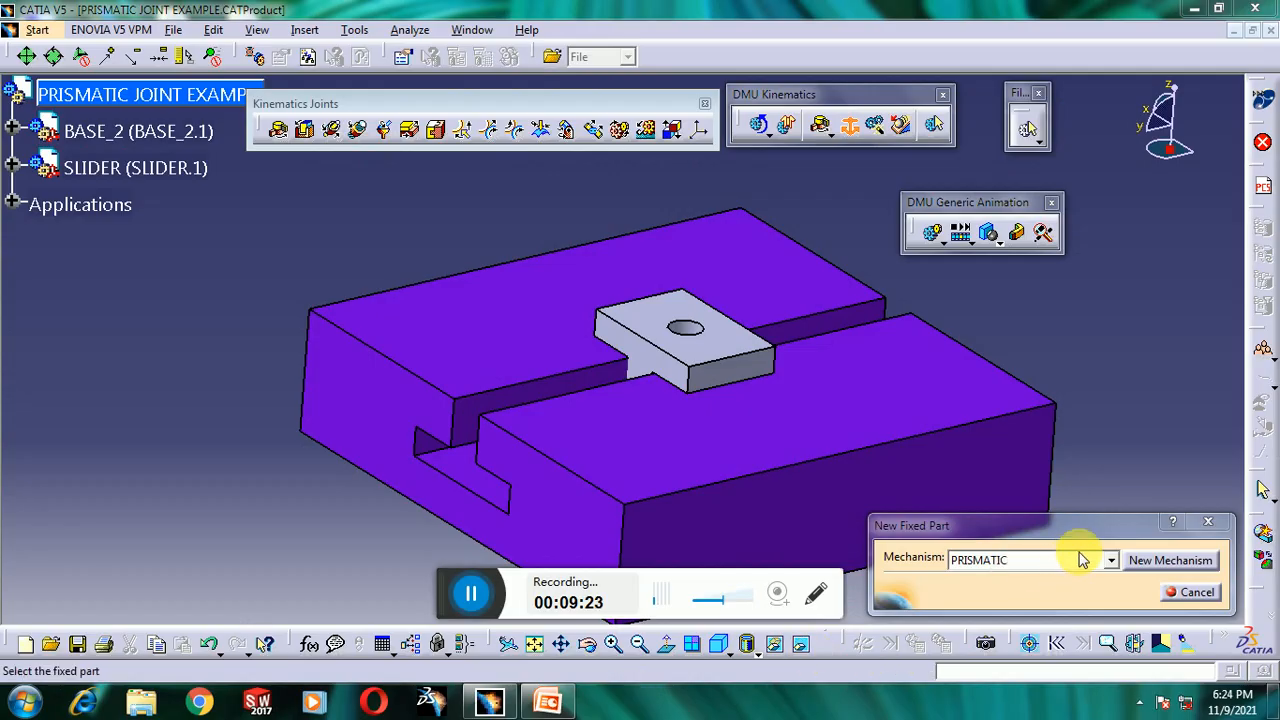
pyautogui.moveTo(458, 593); pyautogui.dragTo(645, 705)
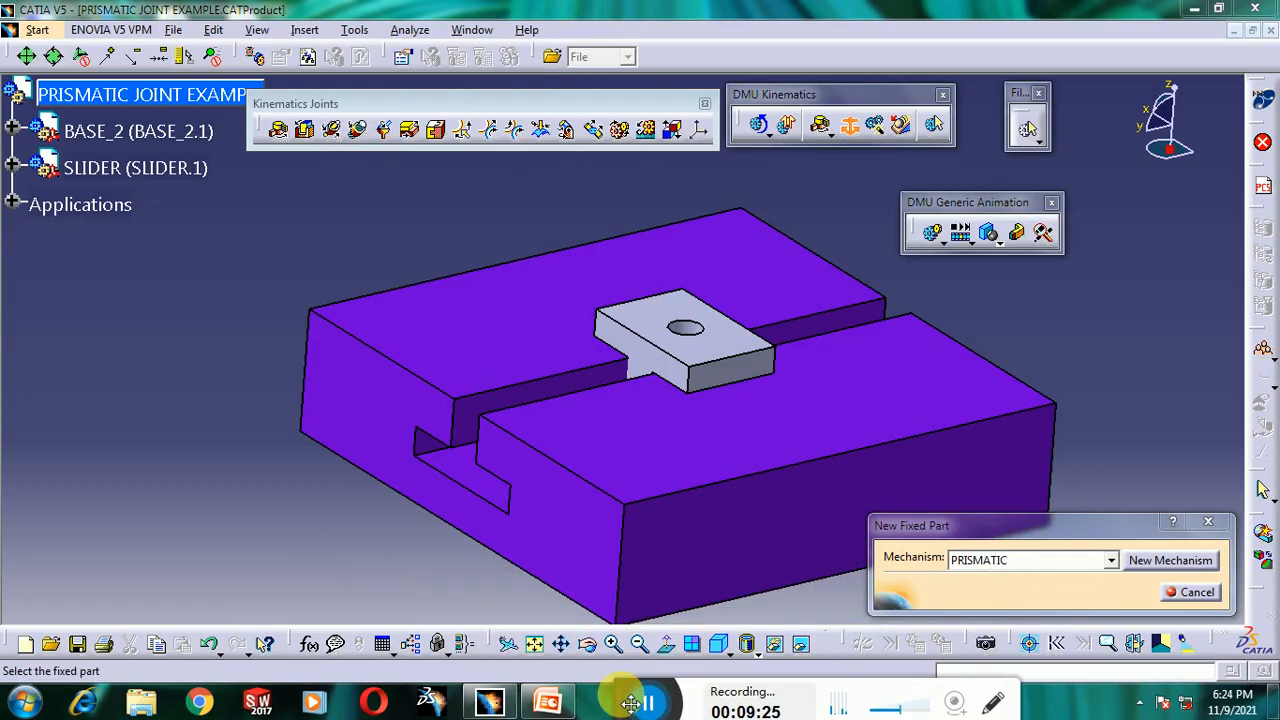
pyautogui.click(648, 452)
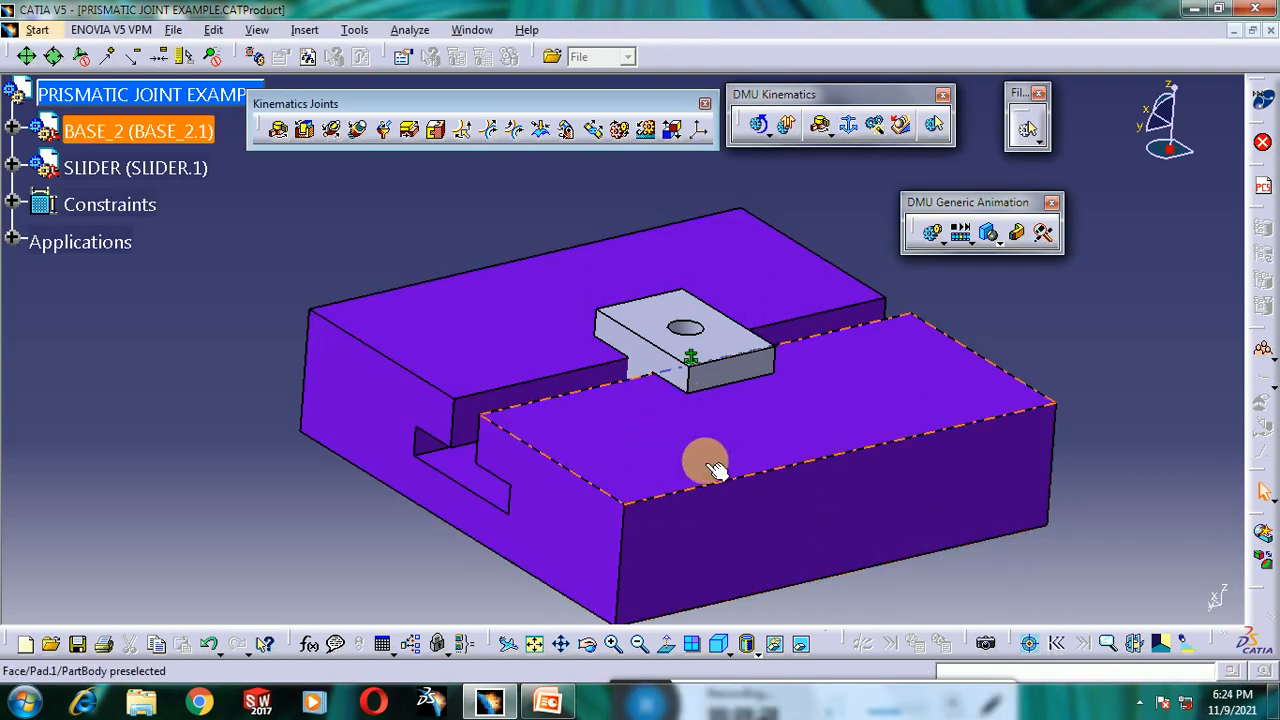
# - Start a Prismatic joint and select a slot edge on the base as the first line
pyautogui.moveTo(597, 405); pyautogui.dragTo(591, 380, button='middle')
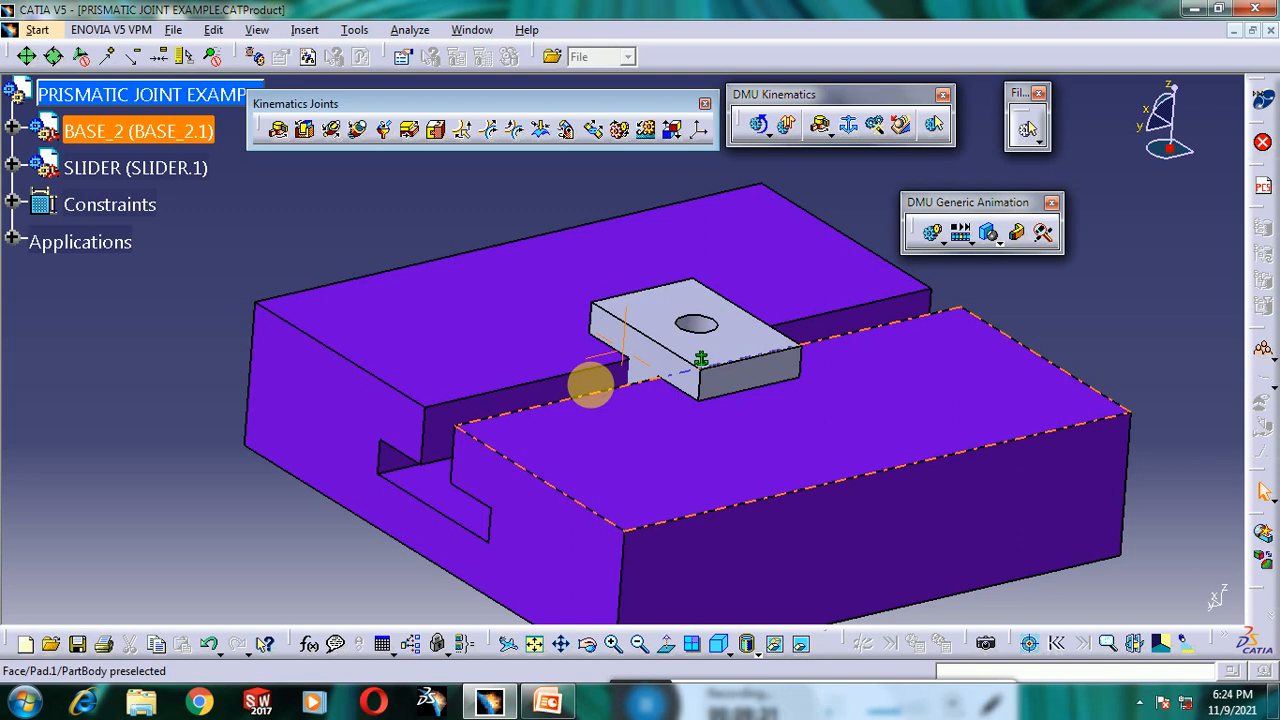
pyautogui.click(306, 132)
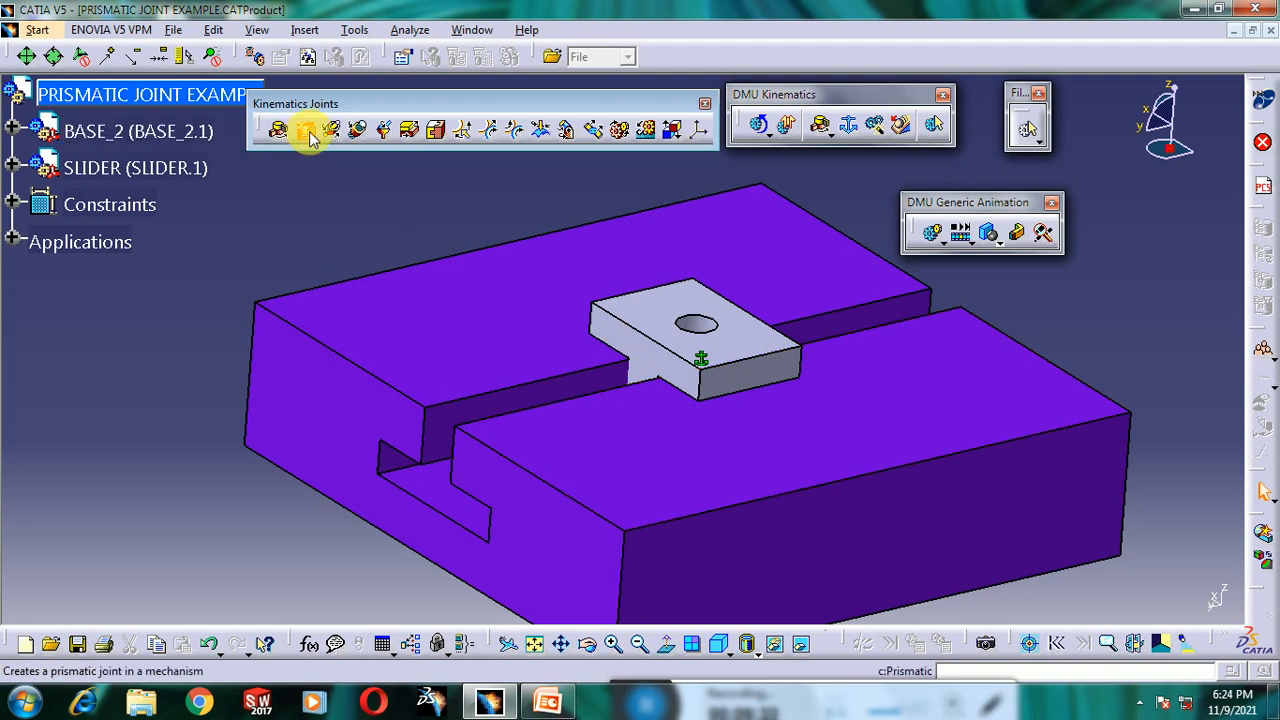
pyautogui.moveTo(1000, 450); pyautogui.dragTo(996, 277)
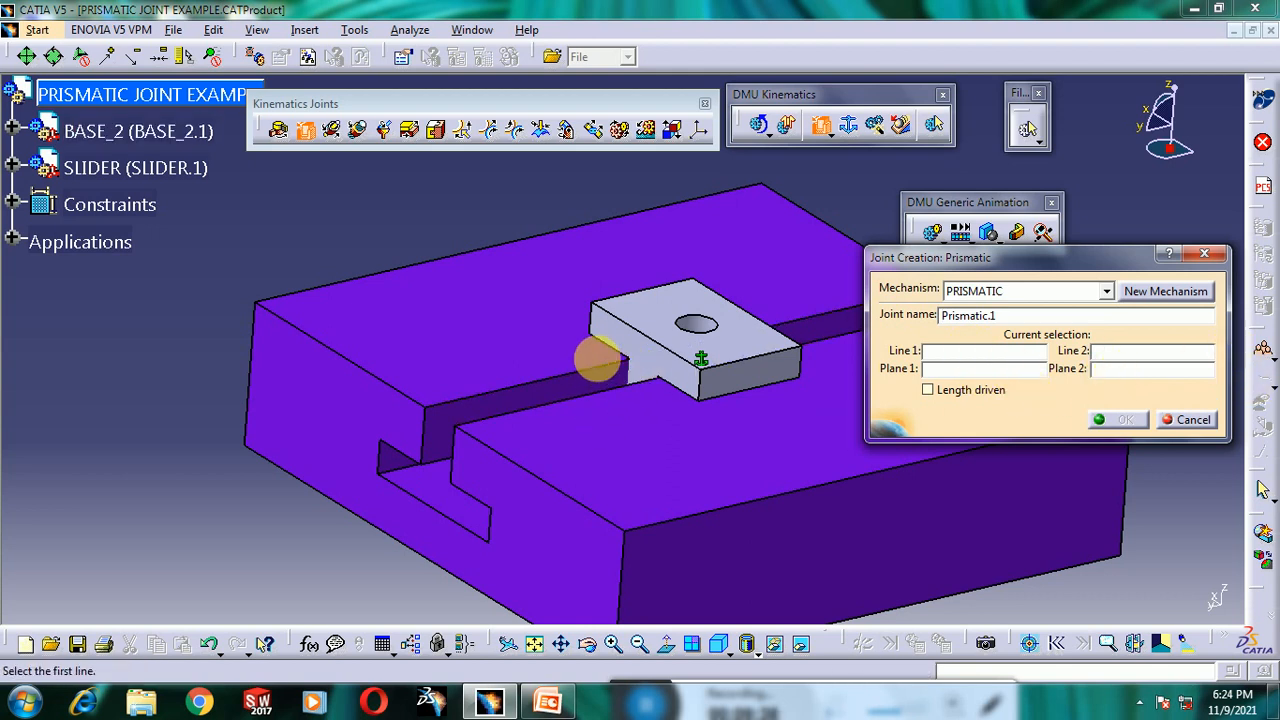
pyautogui.moveTo(607, 378); pyautogui.dragTo(706, 397, button='middle')
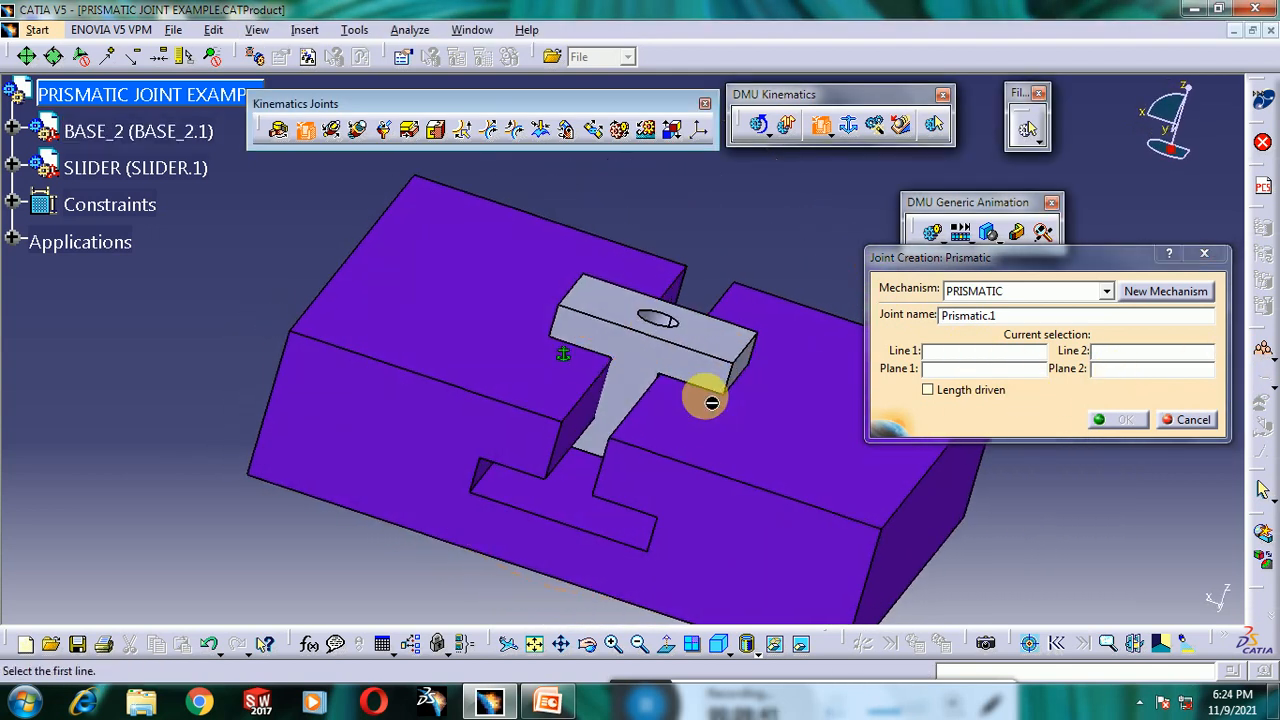
pyautogui.click(601, 402)
pyautogui.moveTo(594, 394); pyautogui.dragTo(623, 277, button='middle')
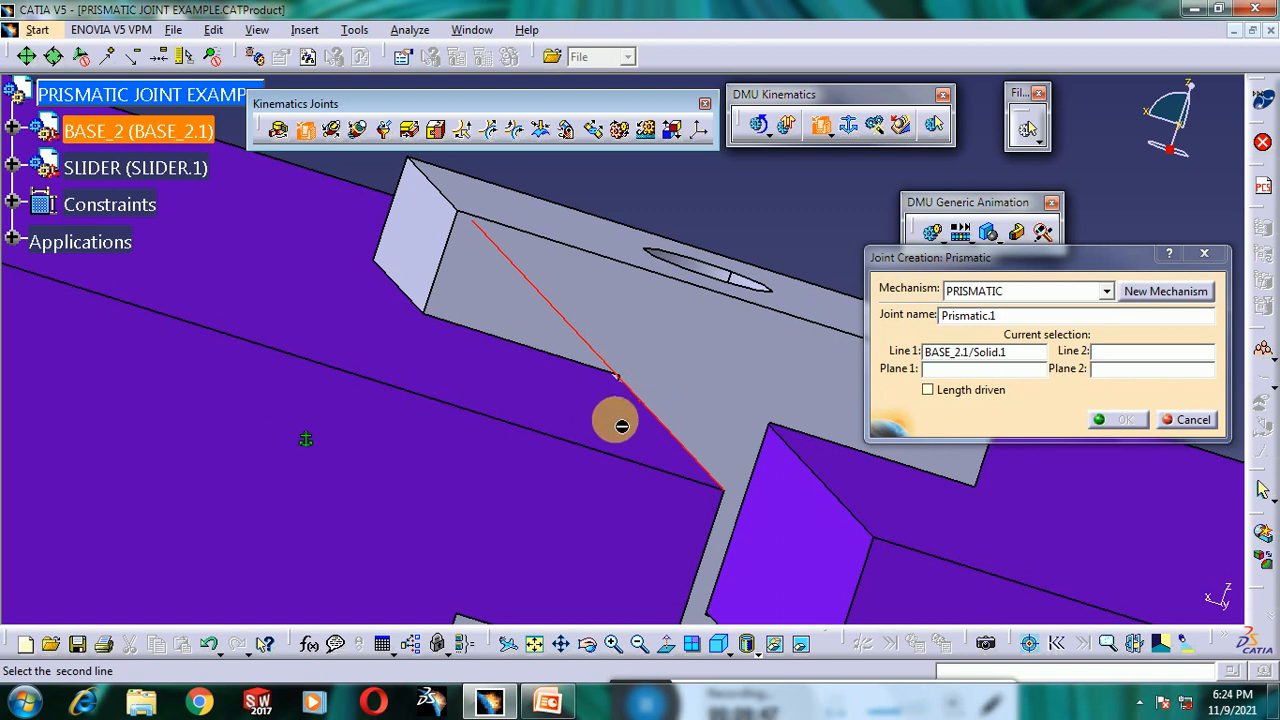
# - Hide the base and select the matching slot edge on the slider as the second line
pyautogui.moveTo(620, 420); pyautogui.dragTo(600, 442, button='middle')
pyautogui.moveTo(726, 435); pyautogui.dragTo(729, 400, button='middle')
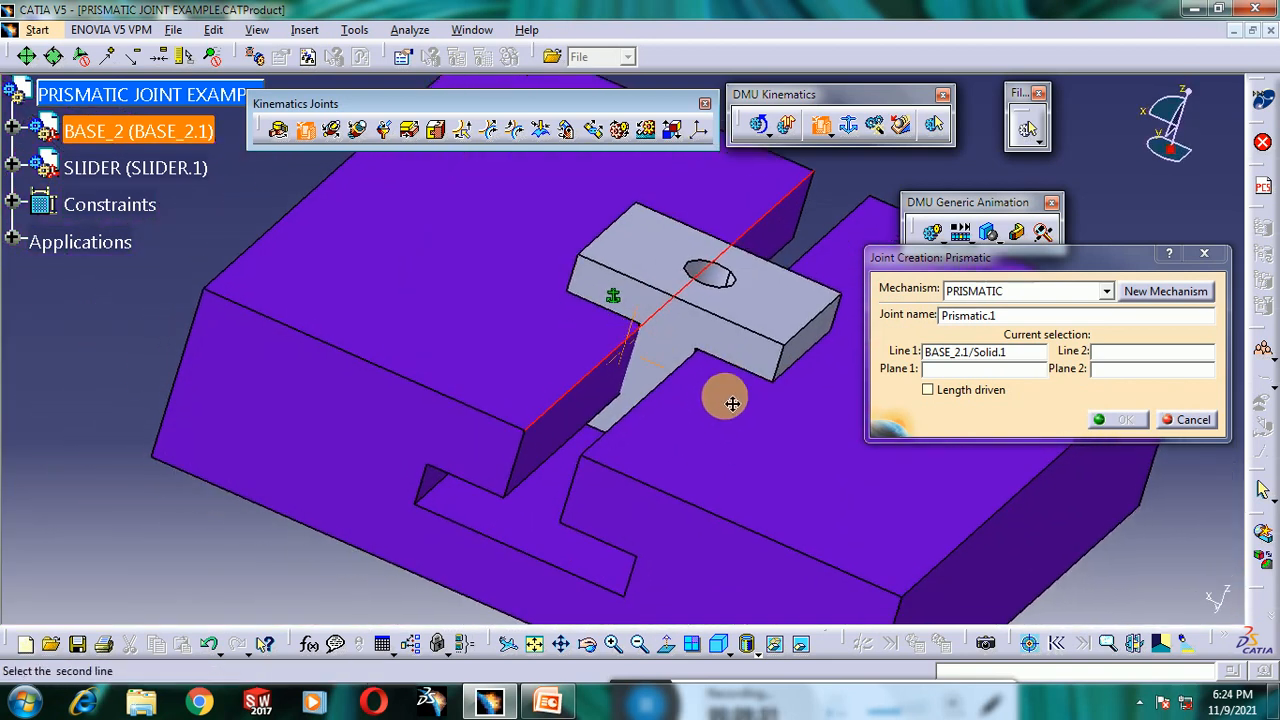
pyautogui.rightClick(724, 444)
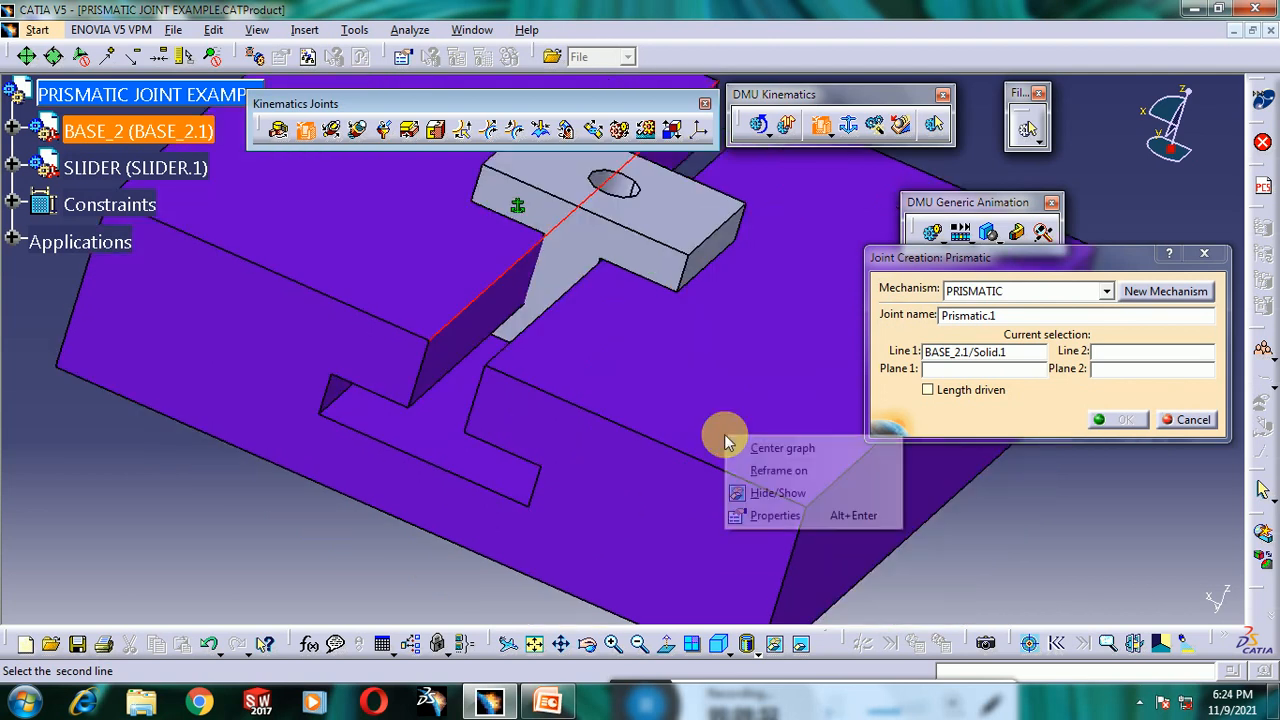
pyautogui.click(745, 491)
pyautogui.moveTo(523, 362); pyautogui.dragTo(457, 265, button='middle')
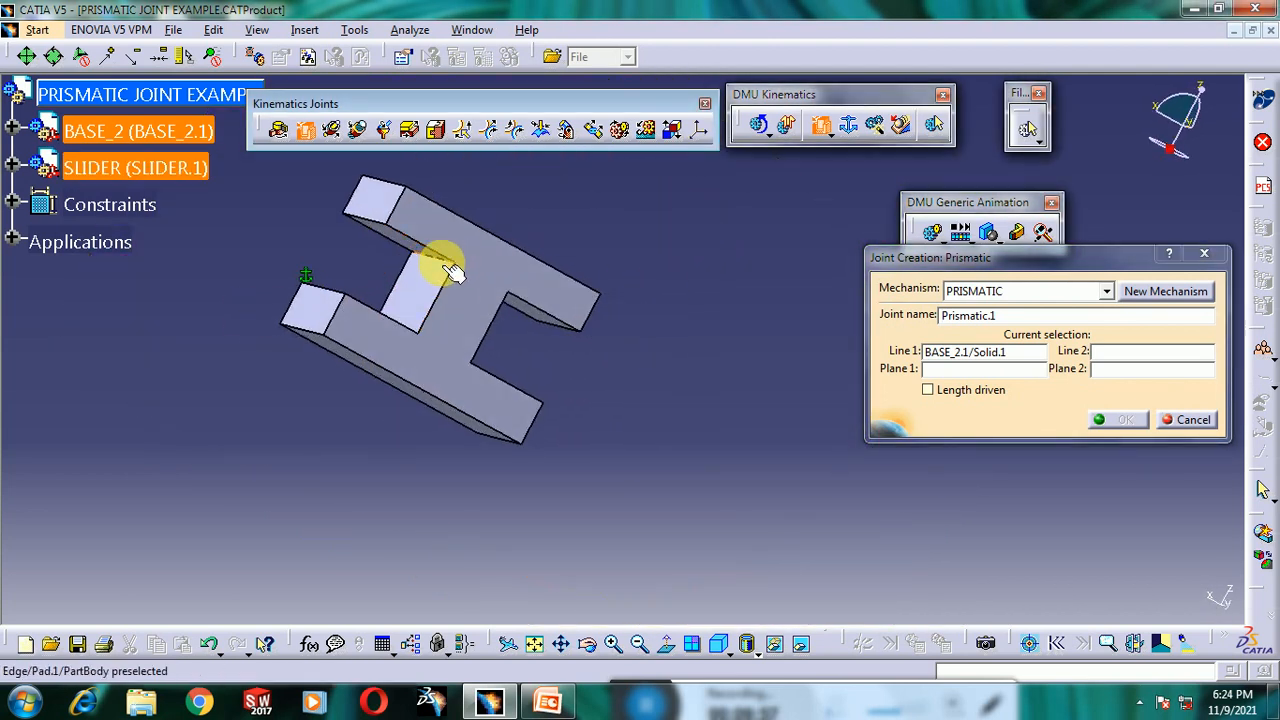
pyautogui.click(453, 272)
# - Select a slider face as the first plane and the matching base slot face as the second plane
pyautogui.moveTo(708, 340); pyautogui.dragTo(706, 343, button='middle')
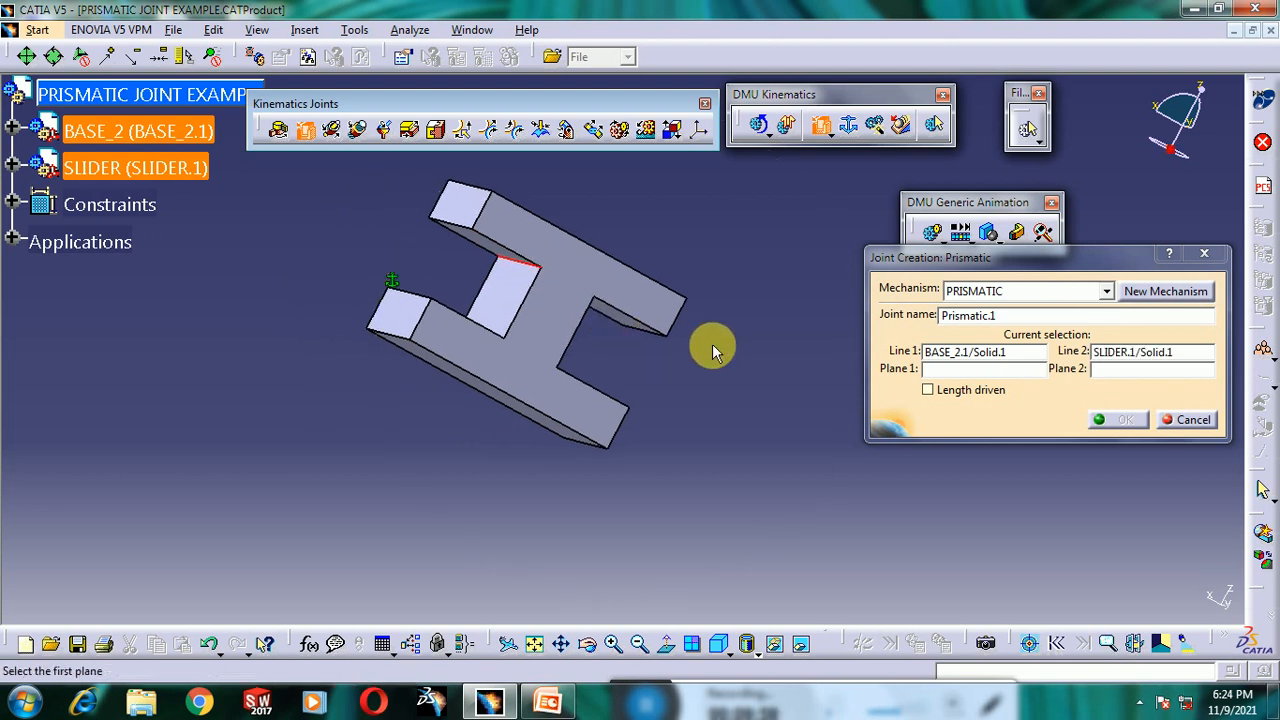
pyautogui.click(527, 302)
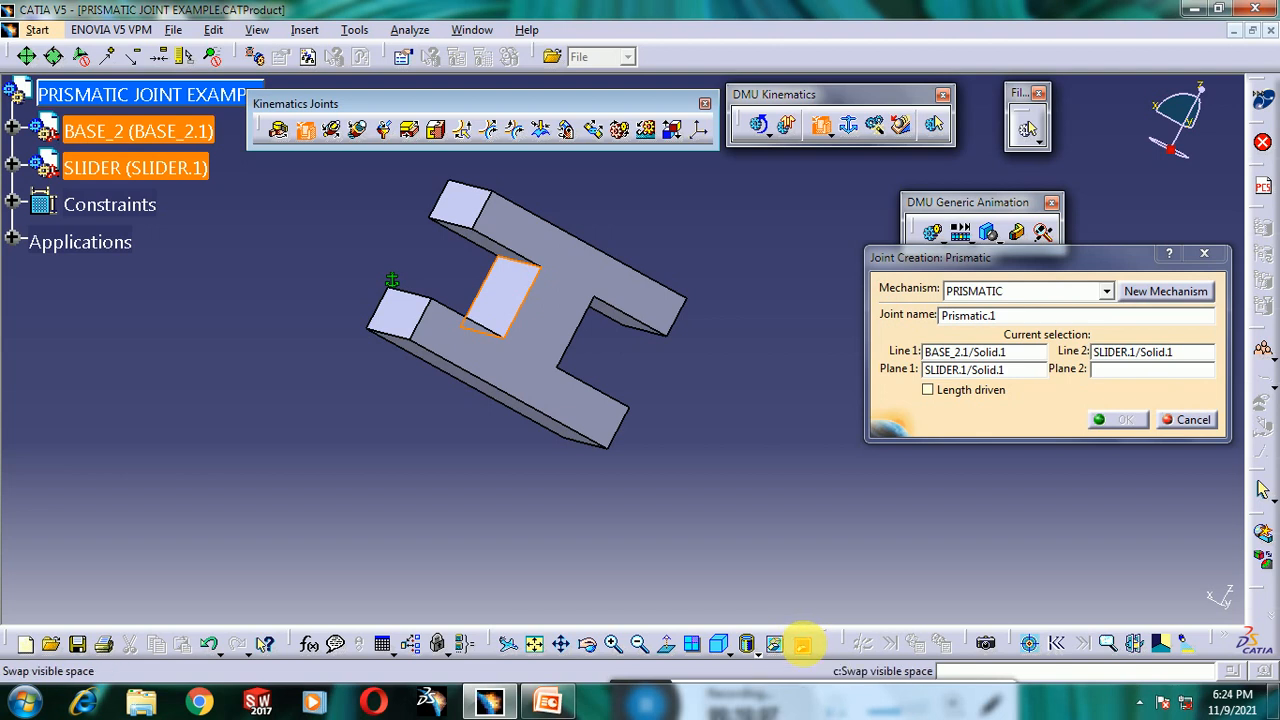
pyautogui.click(802, 645)
pyautogui.moveTo(560, 400); pyautogui.dragTo(449, 374, button='middle')
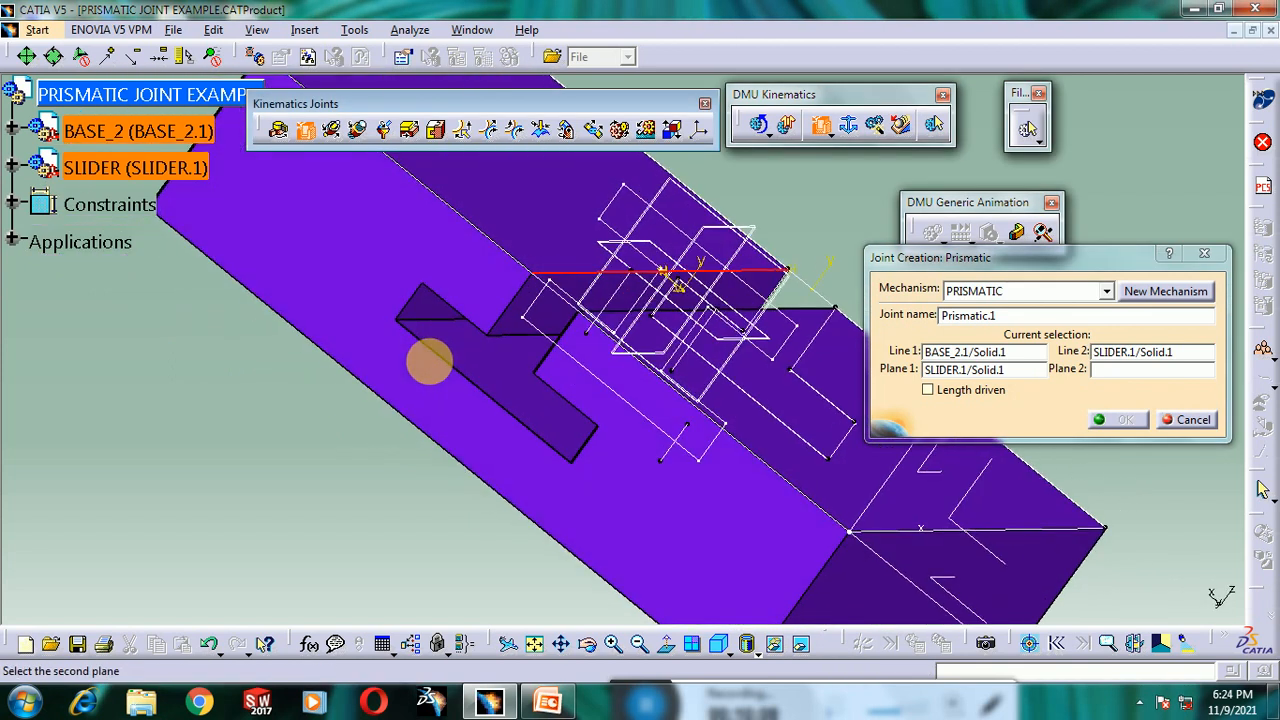
pyautogui.click(517, 314)
# - Enable Length driven and create the prismatic joint, acknowledging the simulation message
pyautogui.moveTo(440, 425); pyautogui.dragTo(686, 466, button='middle')
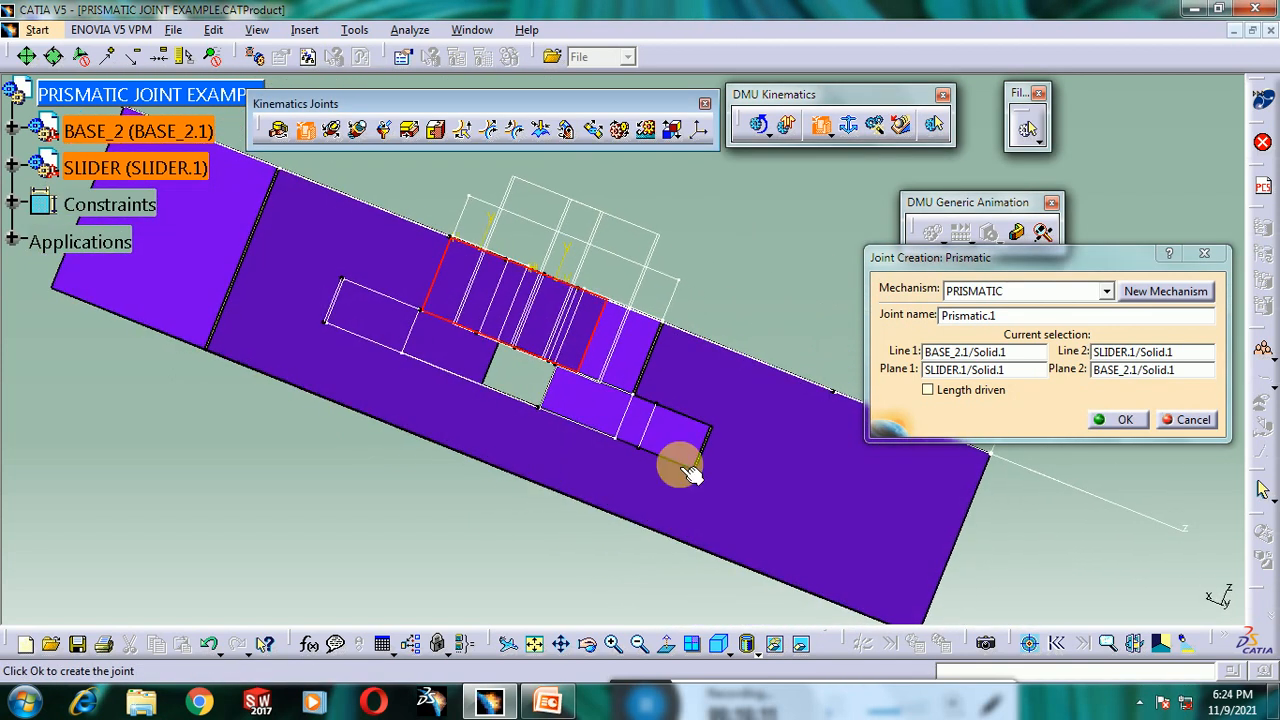
pyautogui.click(950, 398)
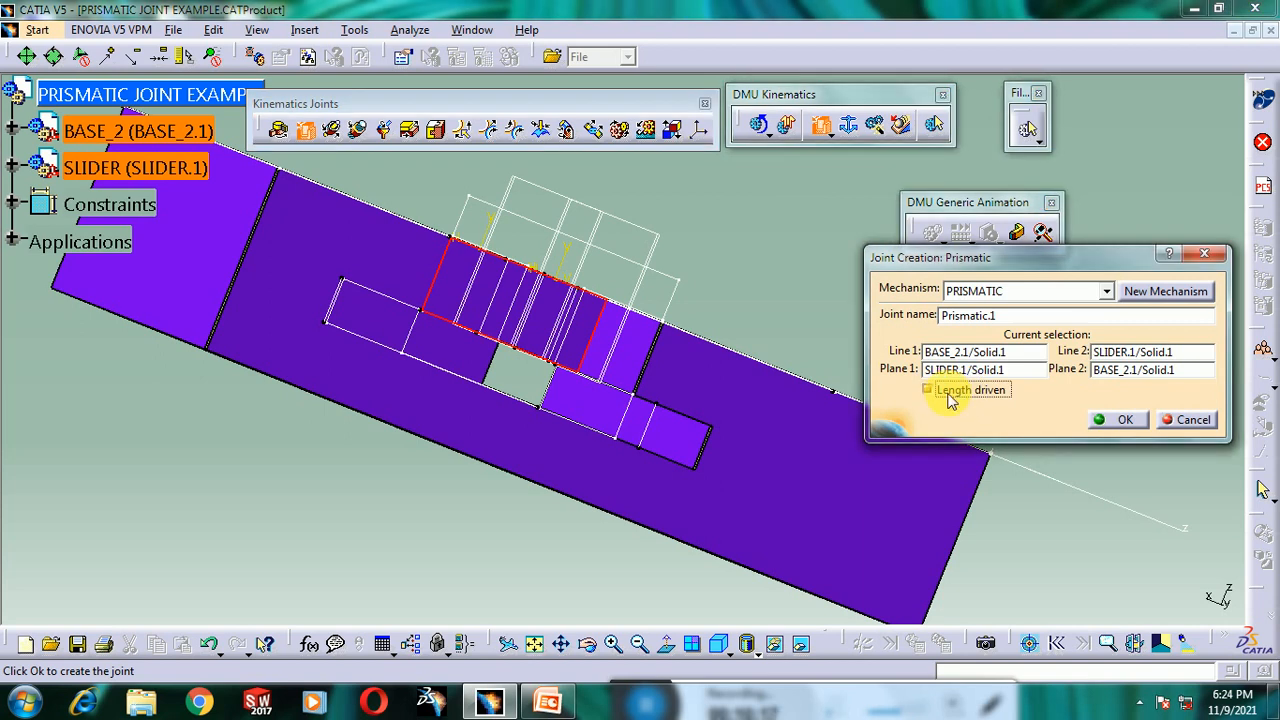
pyautogui.click(1124, 420)
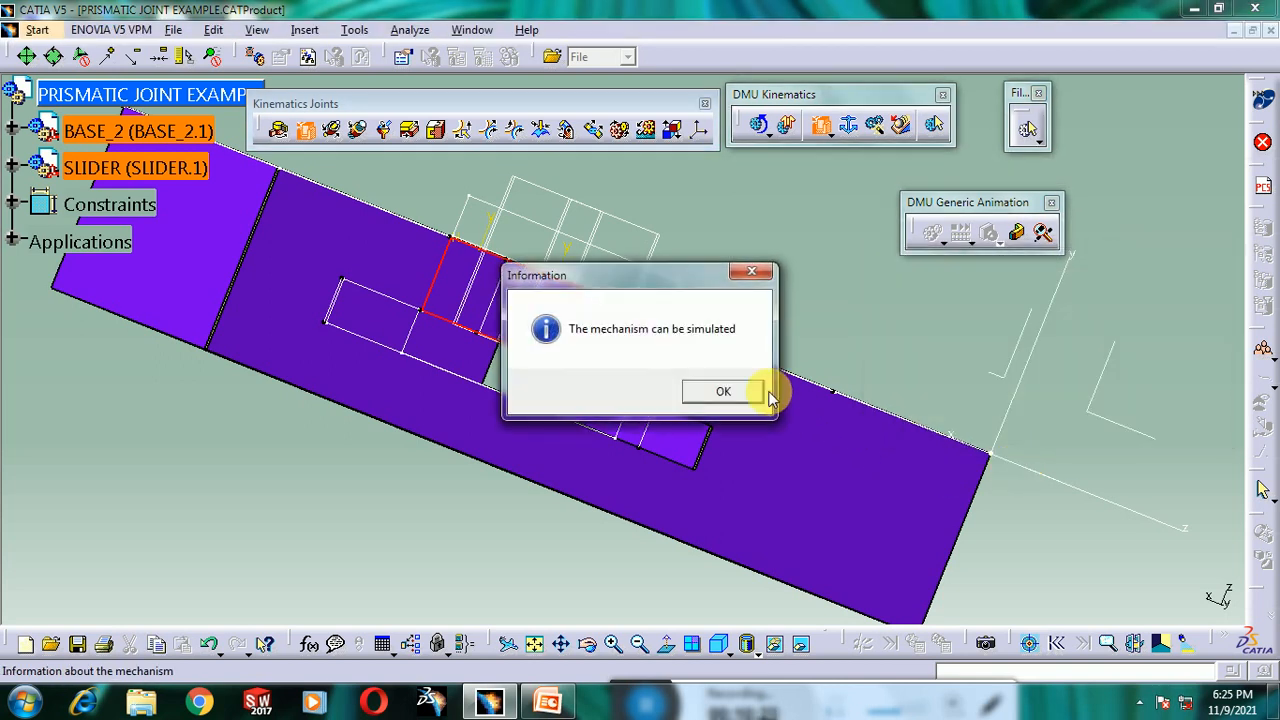
pyautogui.moveTo(594, 274); pyautogui.dragTo(696, 259)
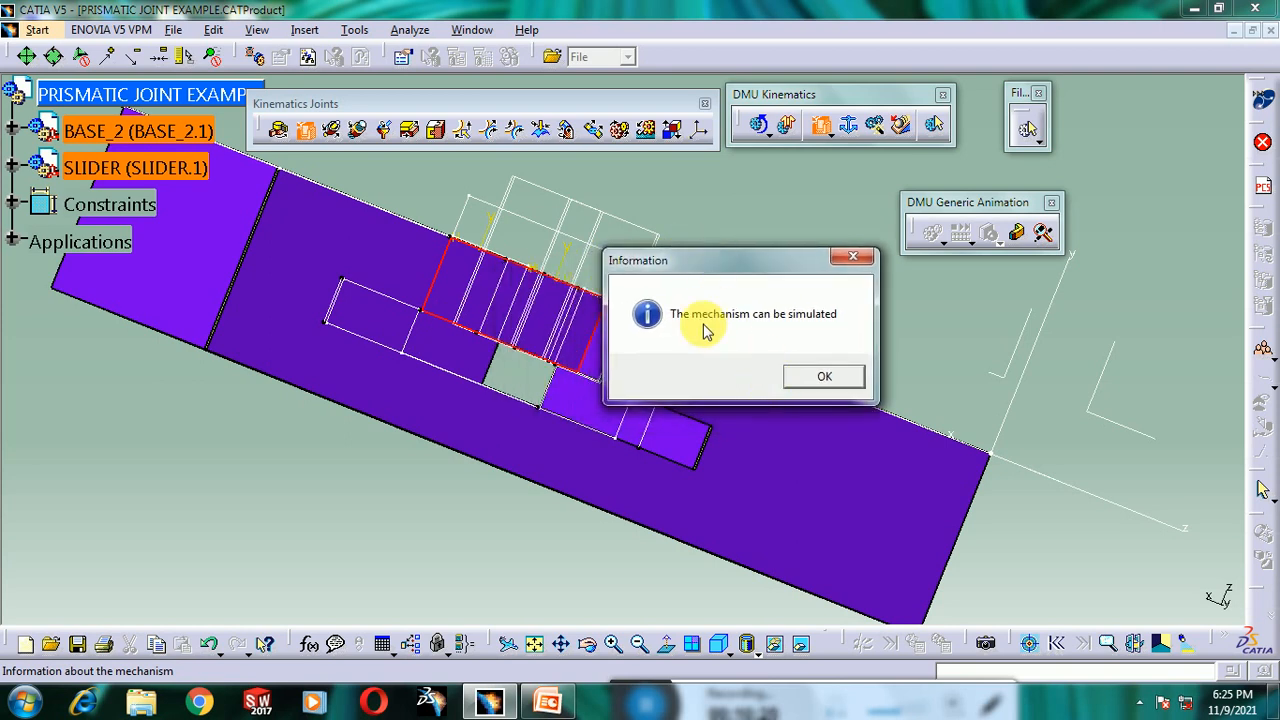
pyautogui.click(814, 385)
# - Show the base again and return to the normal visible space
pyautogui.rightClick(763, 436)
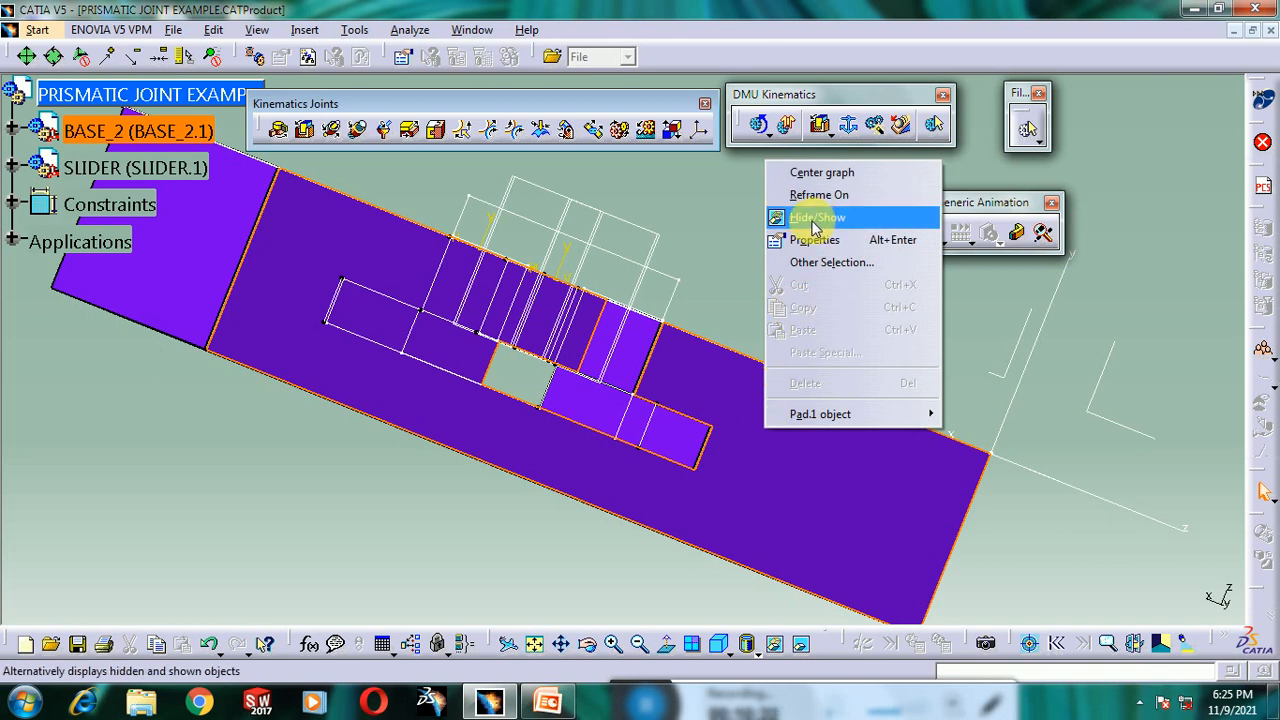
pyautogui.click(812, 218)
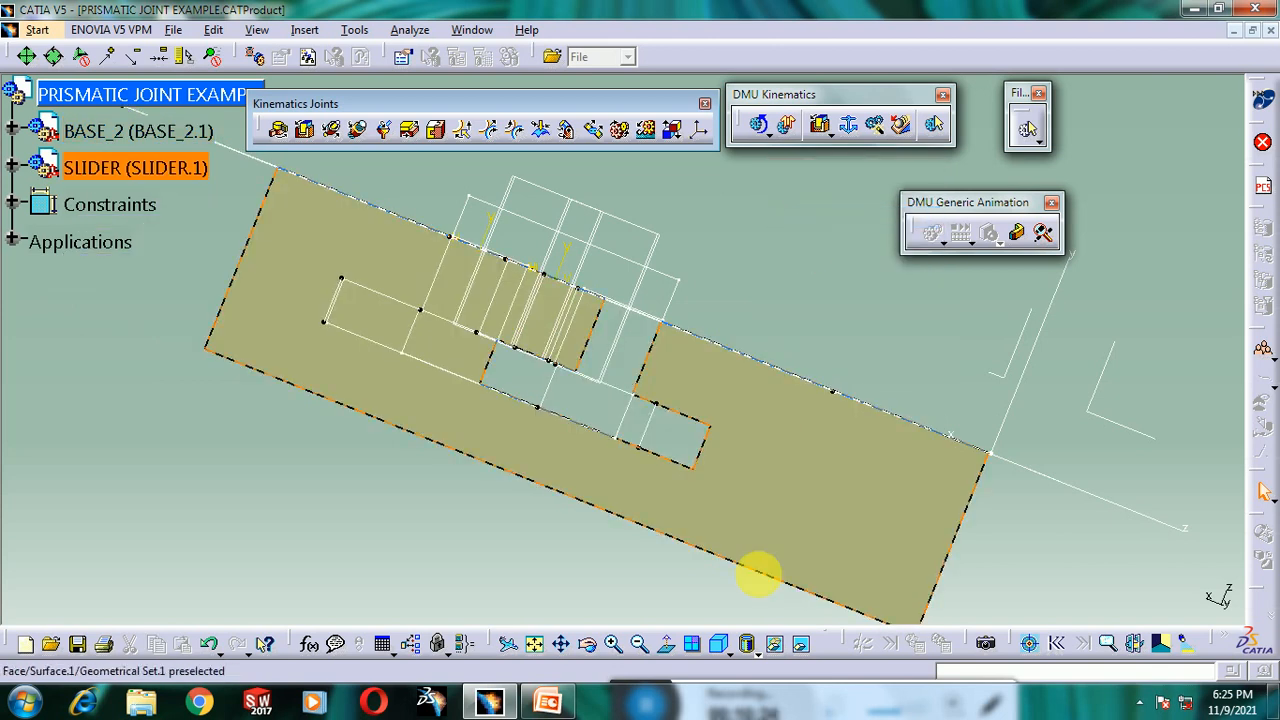
pyautogui.click(802, 648)
pyautogui.moveTo(620, 428); pyautogui.dragTo(771, 551, button='middle')
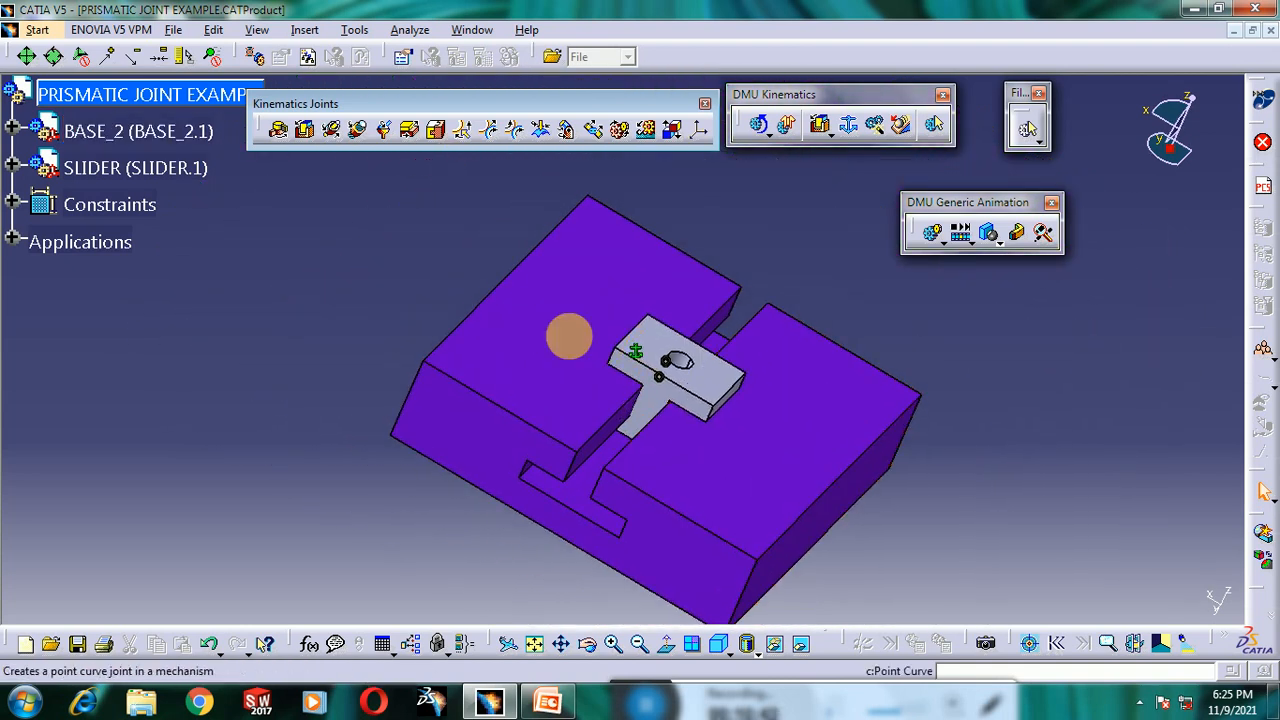
pyautogui.moveTo(663, 414)
pyautogui.mouseDown(button='middle')
pyautogui.moveTo(629, 400)
pyautogui.moveTo(640, 410)
pyautogui.mouseUp(button='middle')
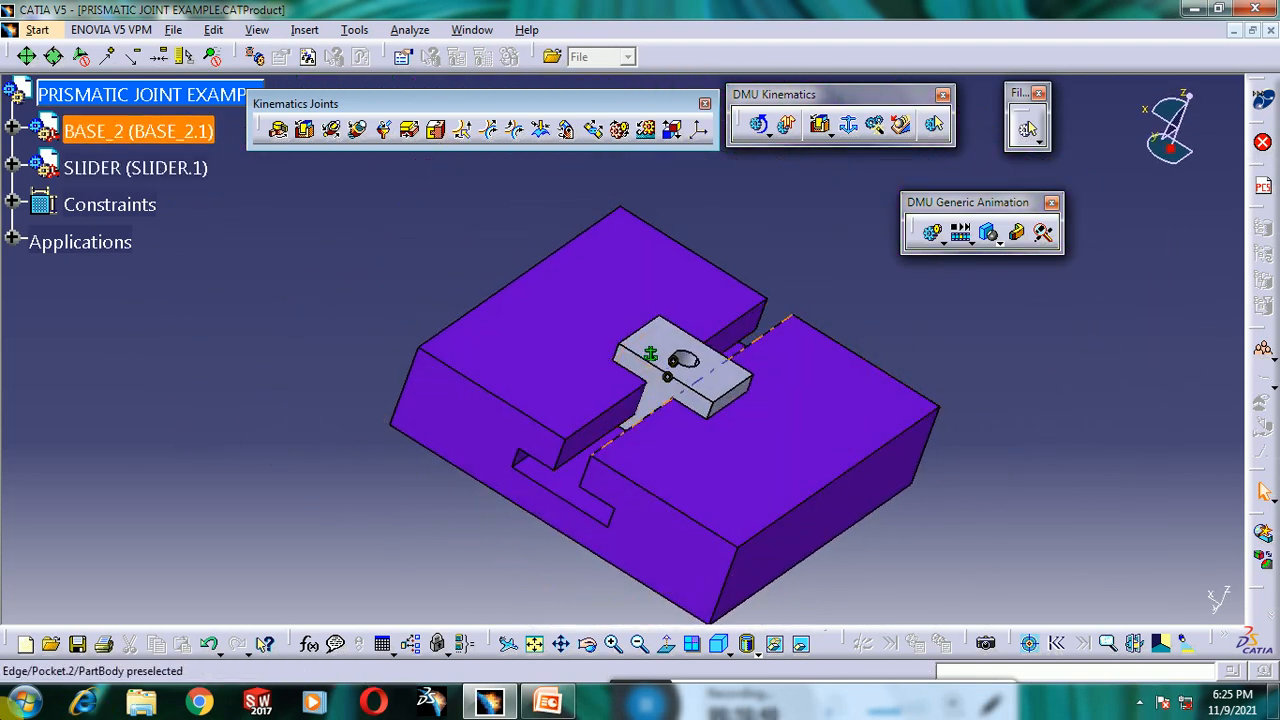
# - Start a new simulation for the PRISMATIC mechanism
pyautogui.click(936, 240)
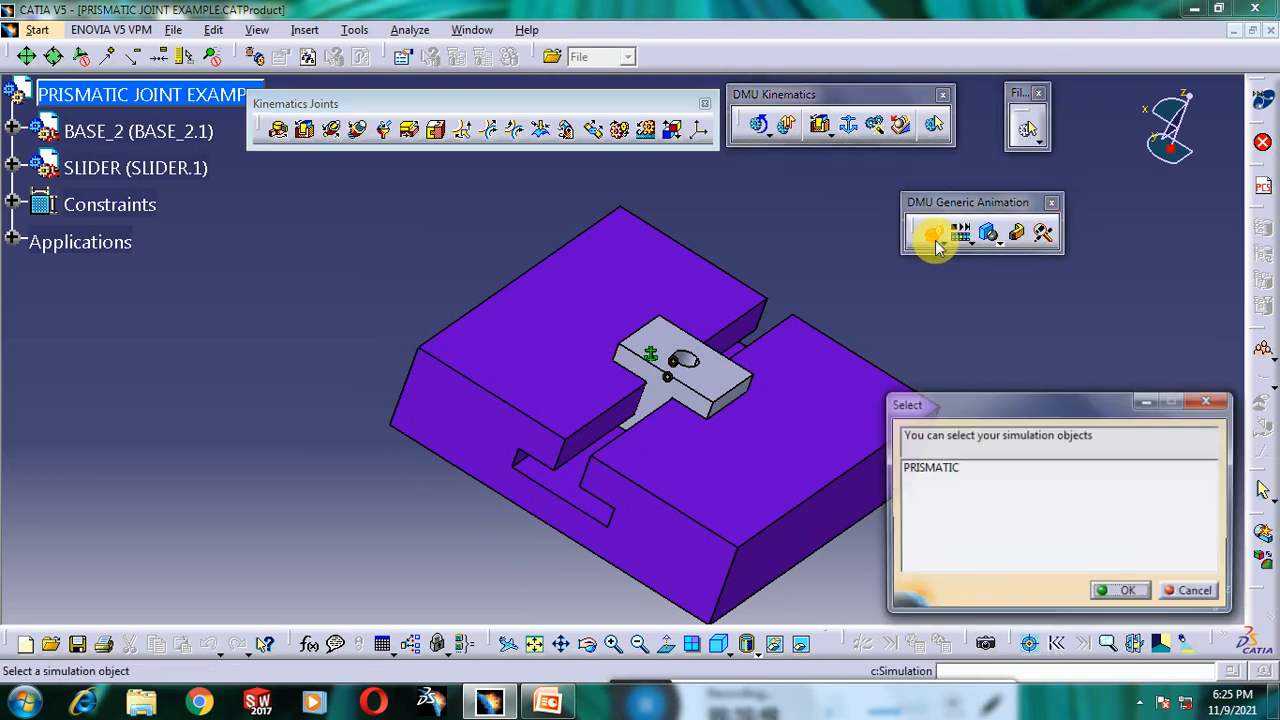
pyautogui.click(960, 467)
pyautogui.click(1122, 591)
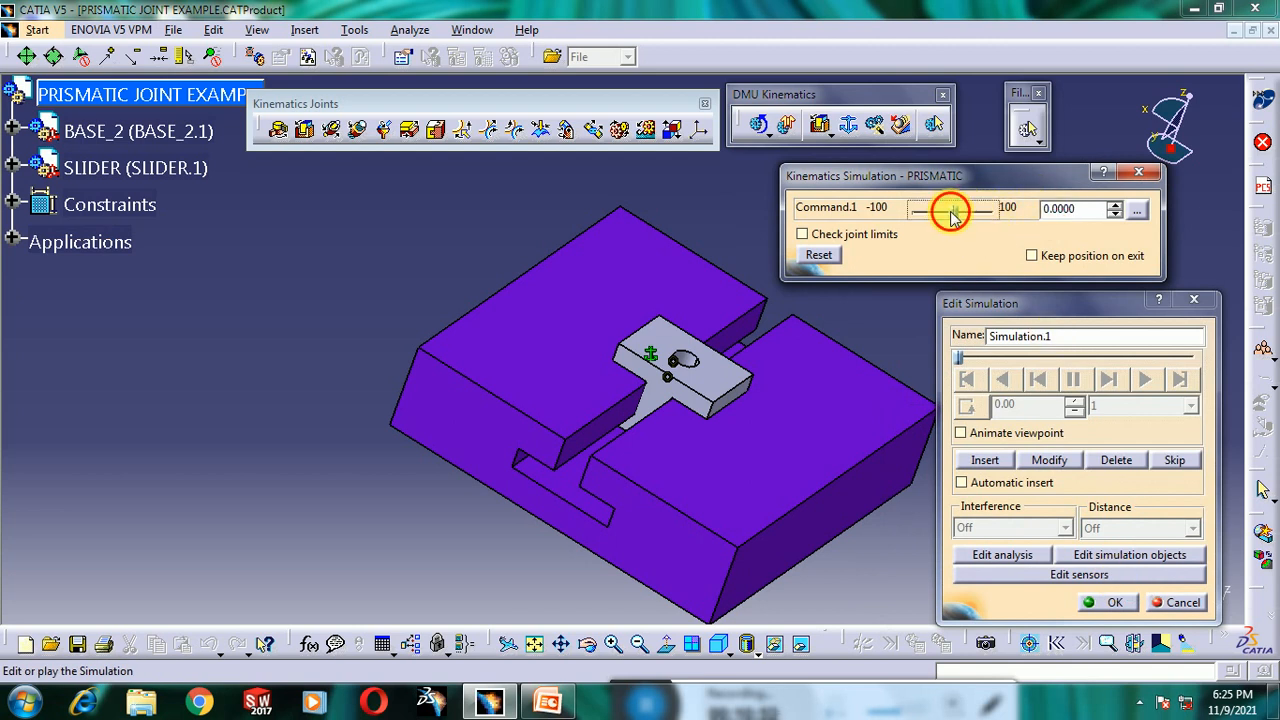
# - Set the command slider range to -60 to 60 with spin box increments of 20
pyautogui.moveTo(953, 215)
pyautogui.mouseDown()
pyautogui.moveTo(928, 218)
pyautogui.moveTo(1011, 228)
pyautogui.moveTo(1006, 212)
pyautogui.moveTo(955, 222)
pyautogui.mouseUp()
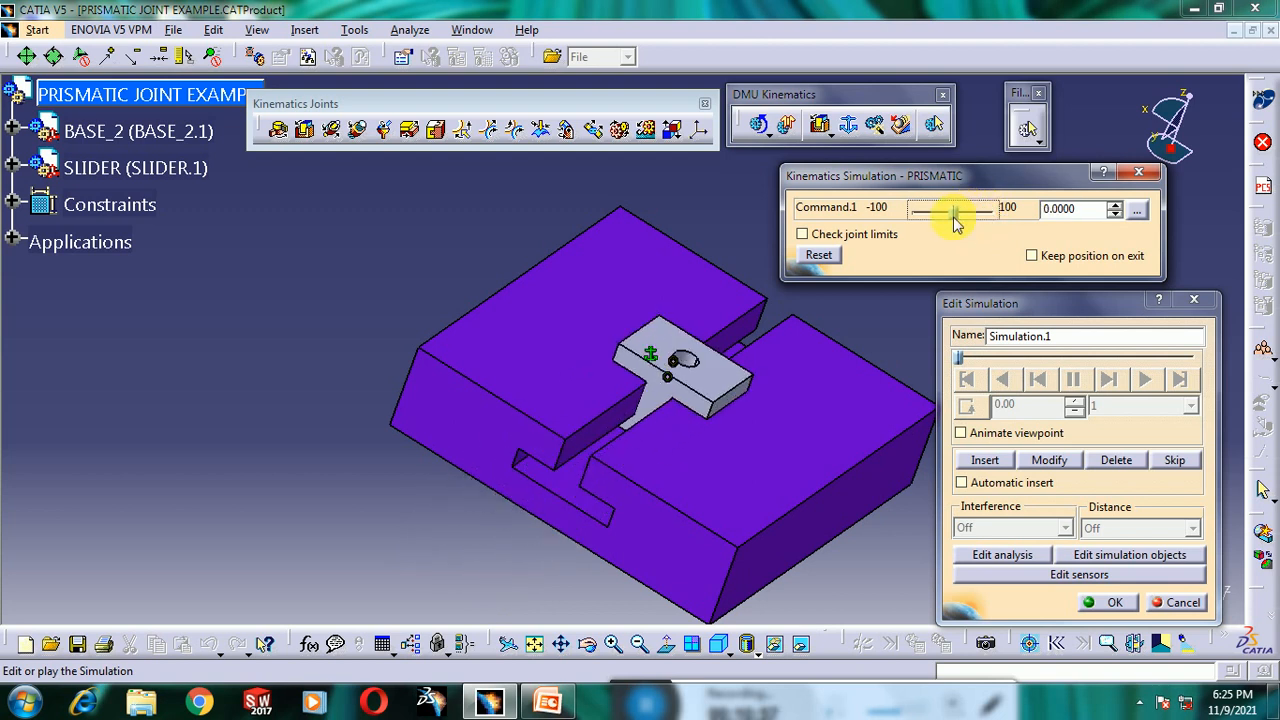
pyautogui.click(1140, 210)
pyautogui.doubleClick(1140, 481)
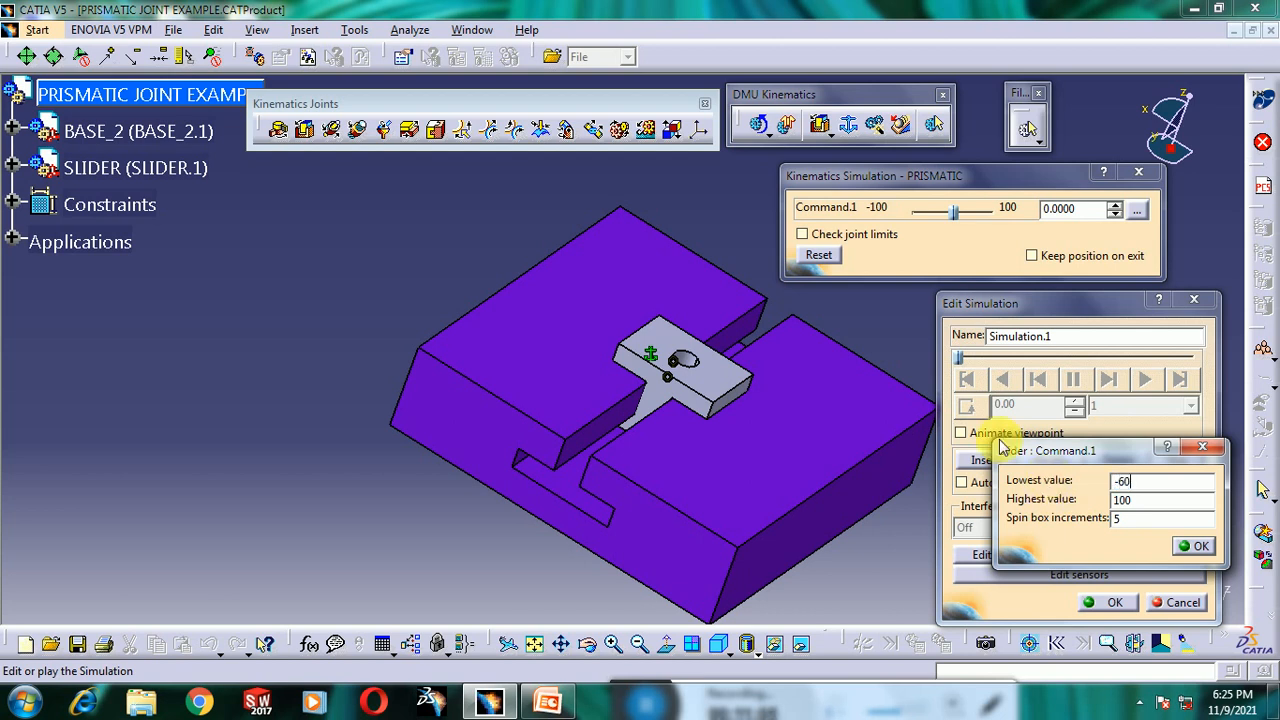
pyautogui.moveTo(1180, 502); pyautogui.dragTo(1088, 508)
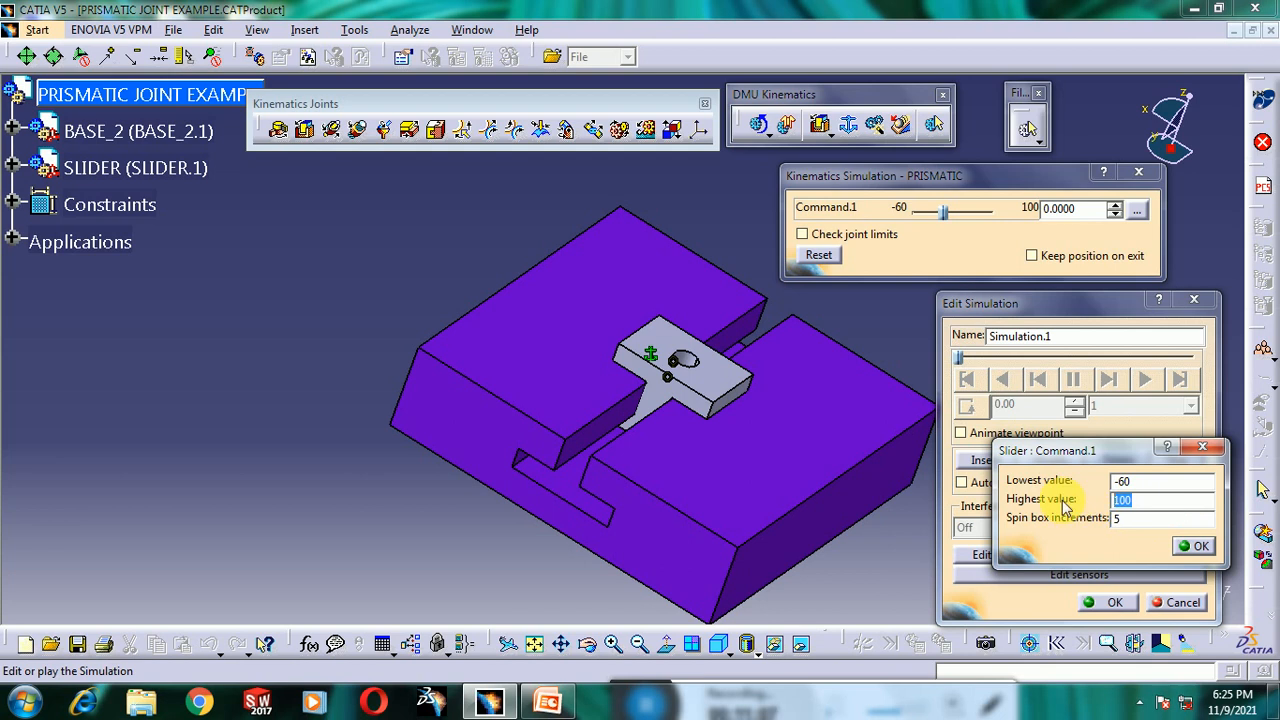
pyautogui.click(1145, 518)
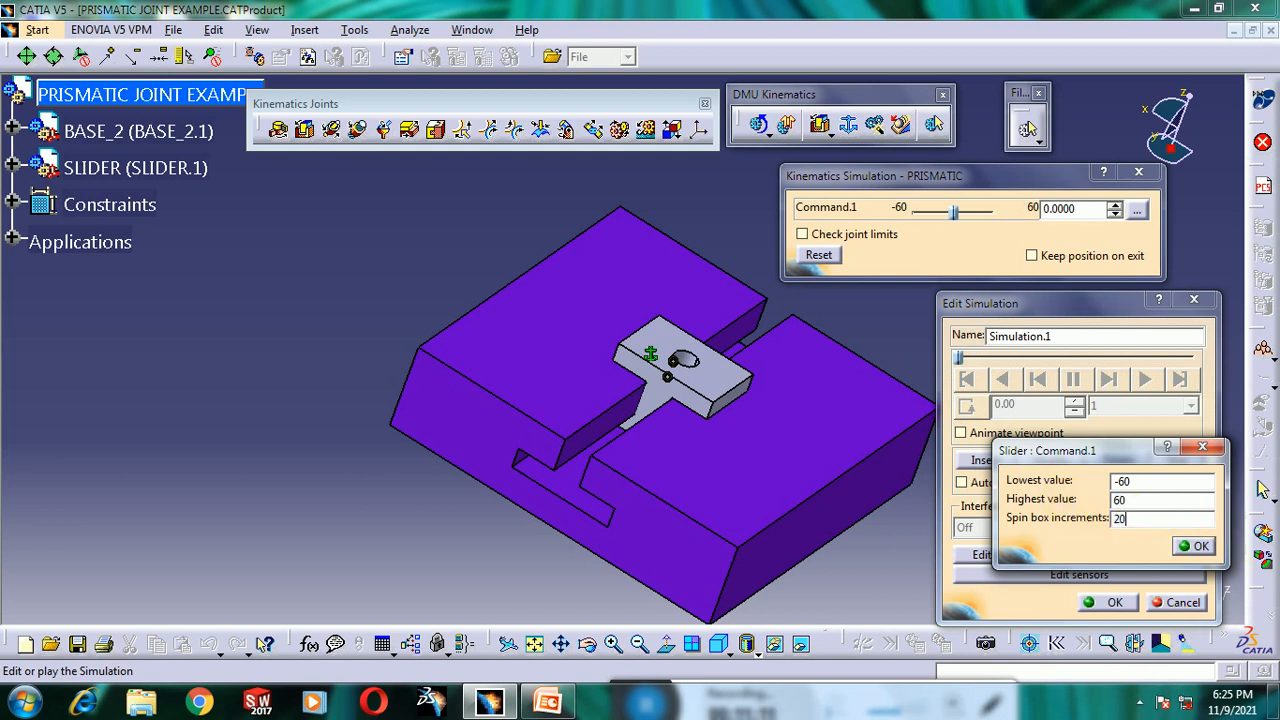
pyautogui.write('20')
pyautogui.click(1195, 545)
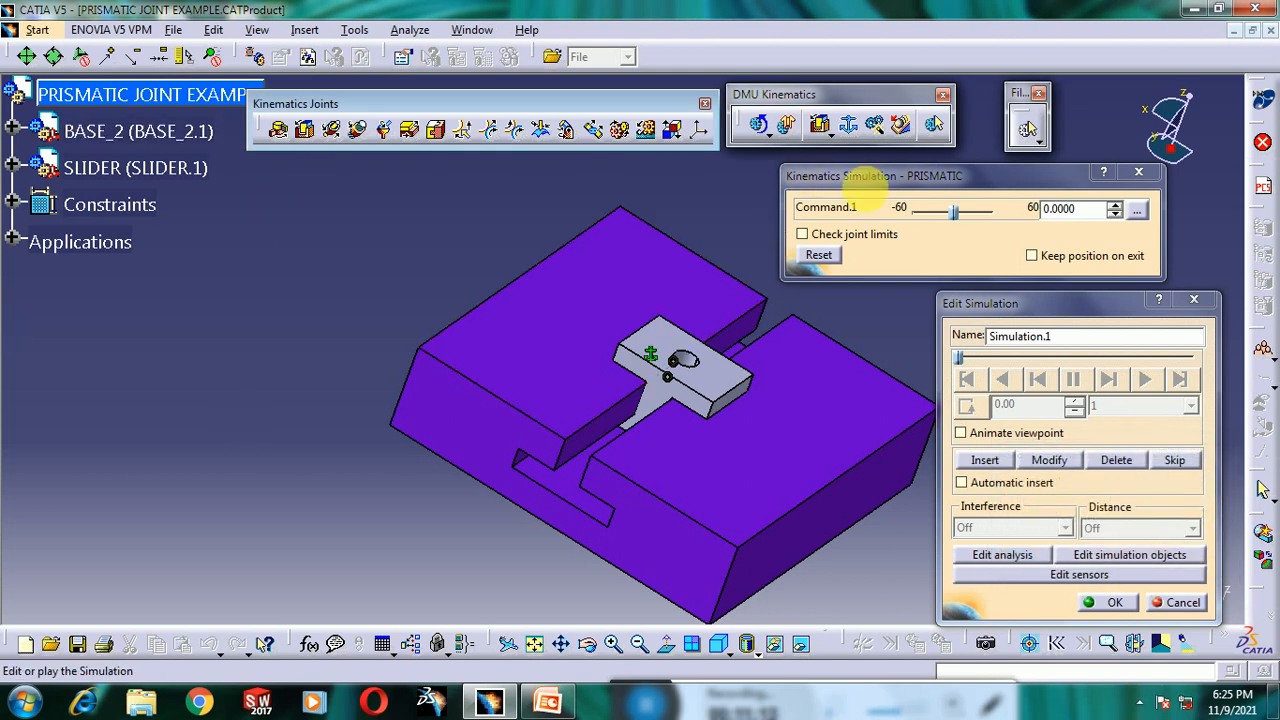
# - Step the slider command to -60 with the spin arrows and insert that position into the simulation
pyautogui.click(1114, 203)
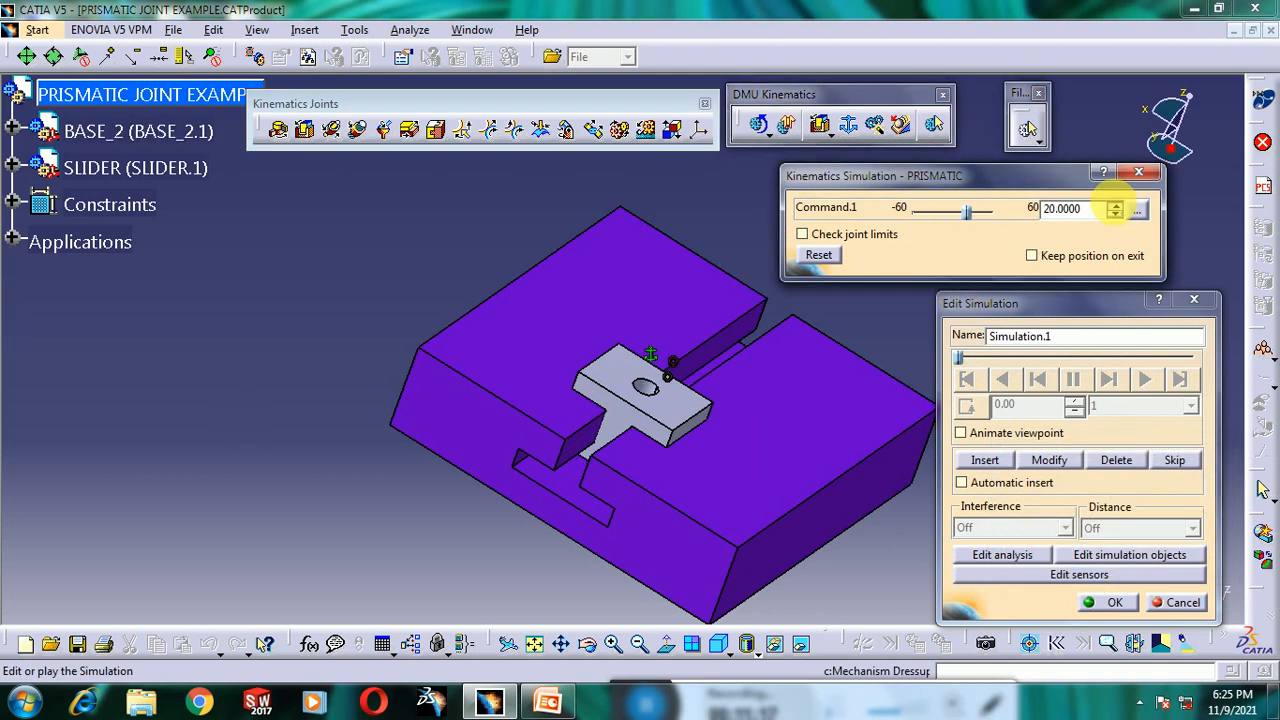
pyautogui.click(1114, 203)
pyautogui.click(1114, 203)
pyautogui.click(1114, 213)
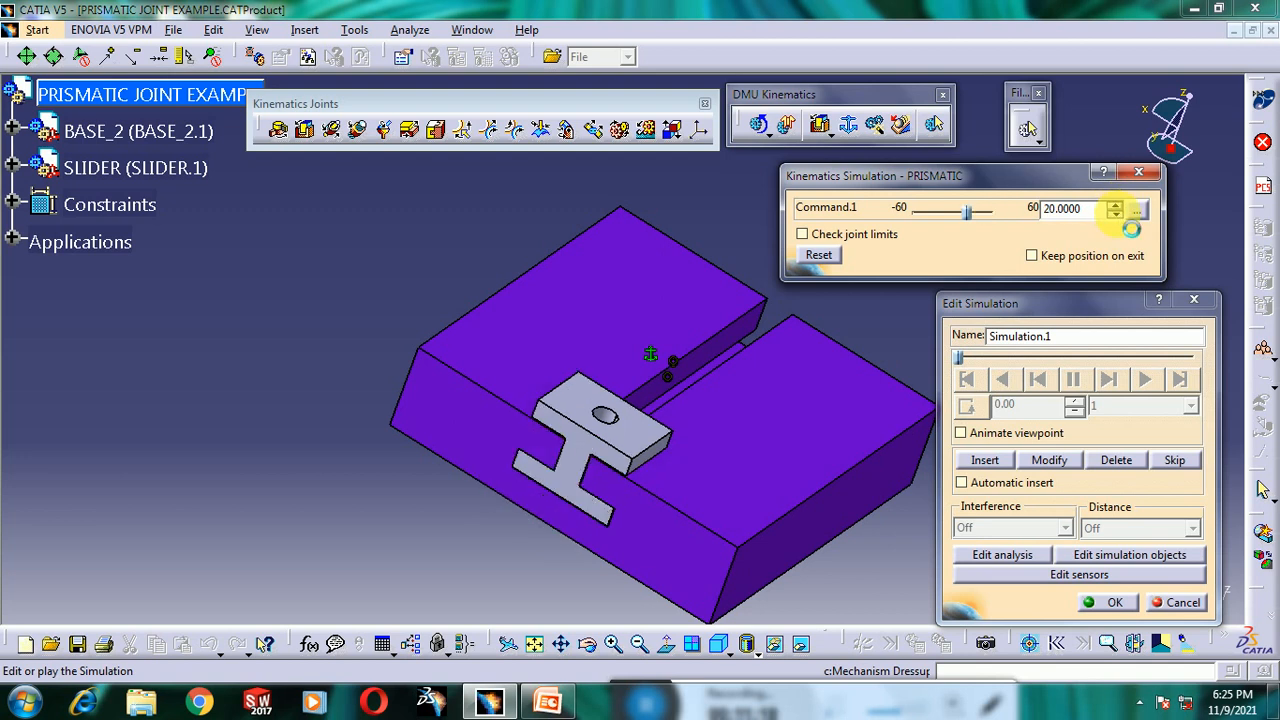
pyautogui.click(1116, 214)
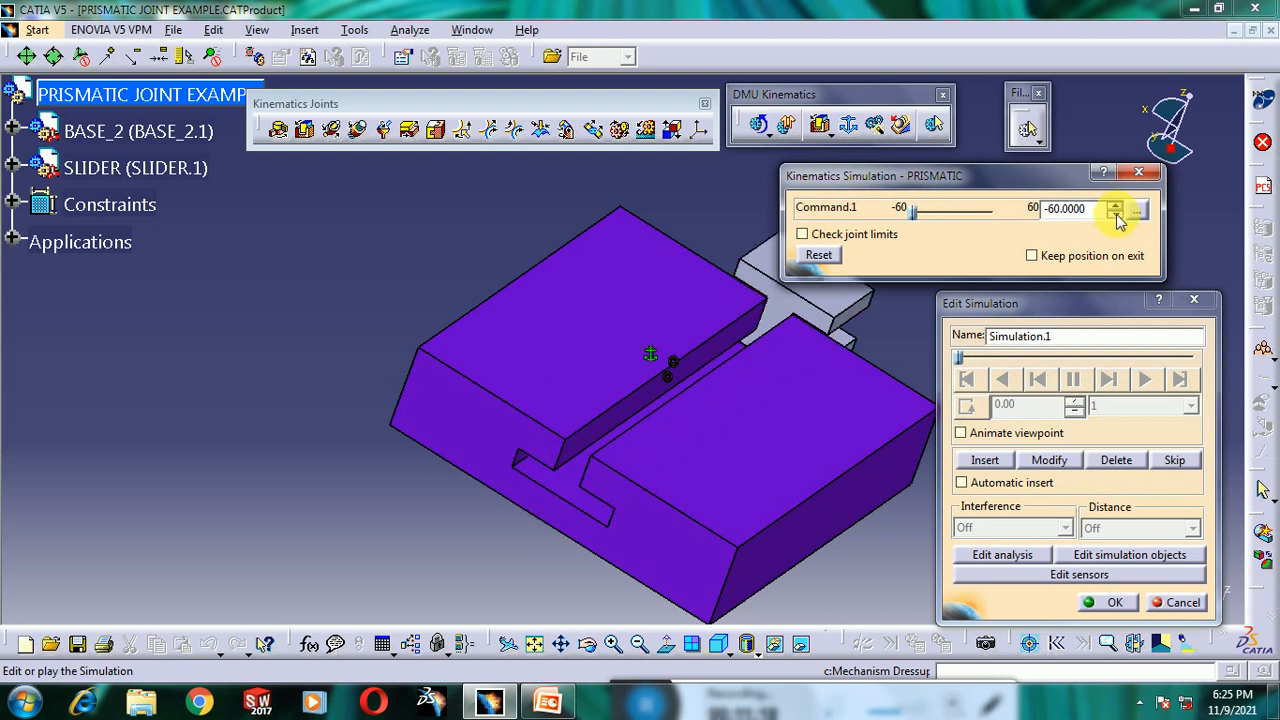
pyautogui.click(986, 462)
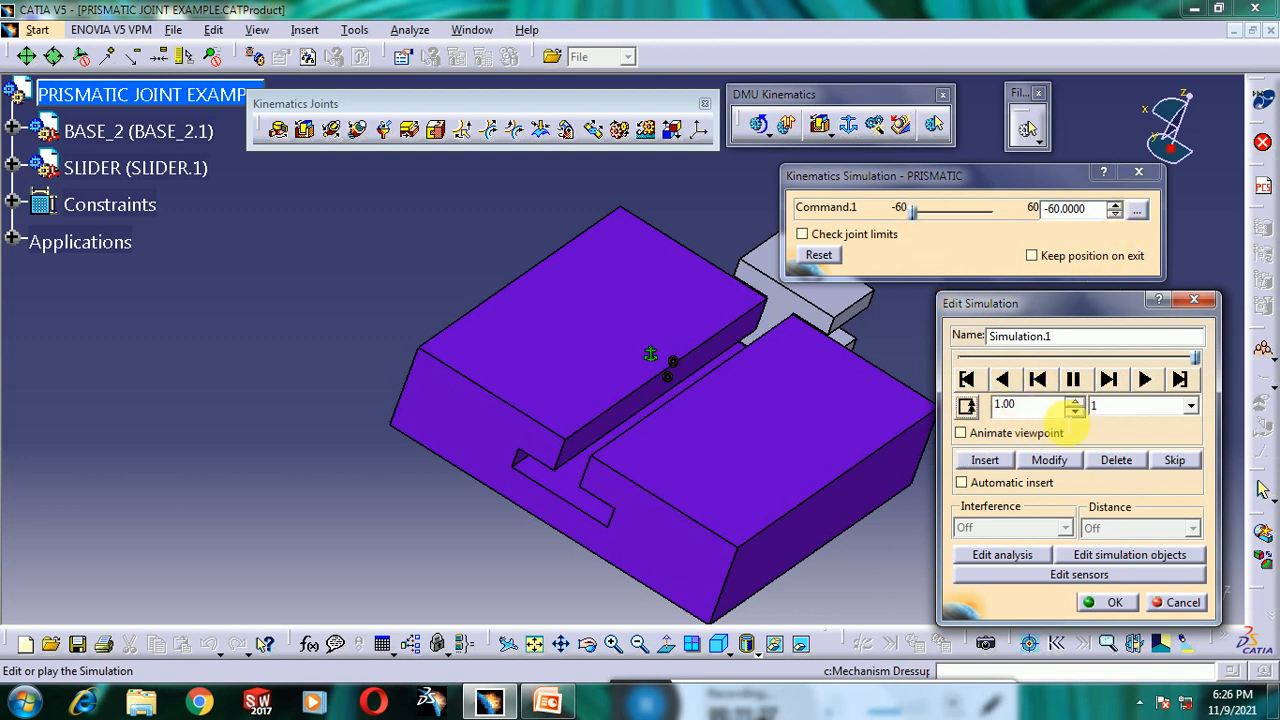
# - Set the simulation step size to 0.04 and change the loop mode
pyautogui.click(1137, 406)
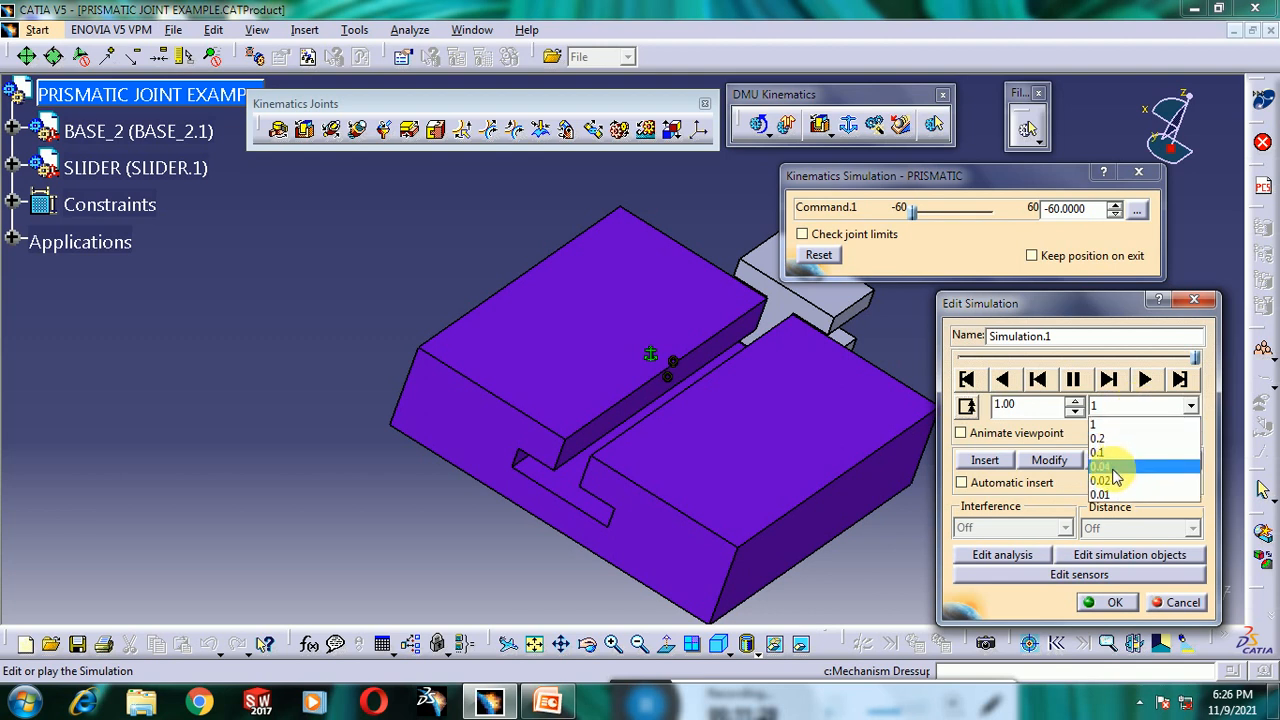
pyautogui.click(1112, 467)
pyautogui.click(1150, 383)
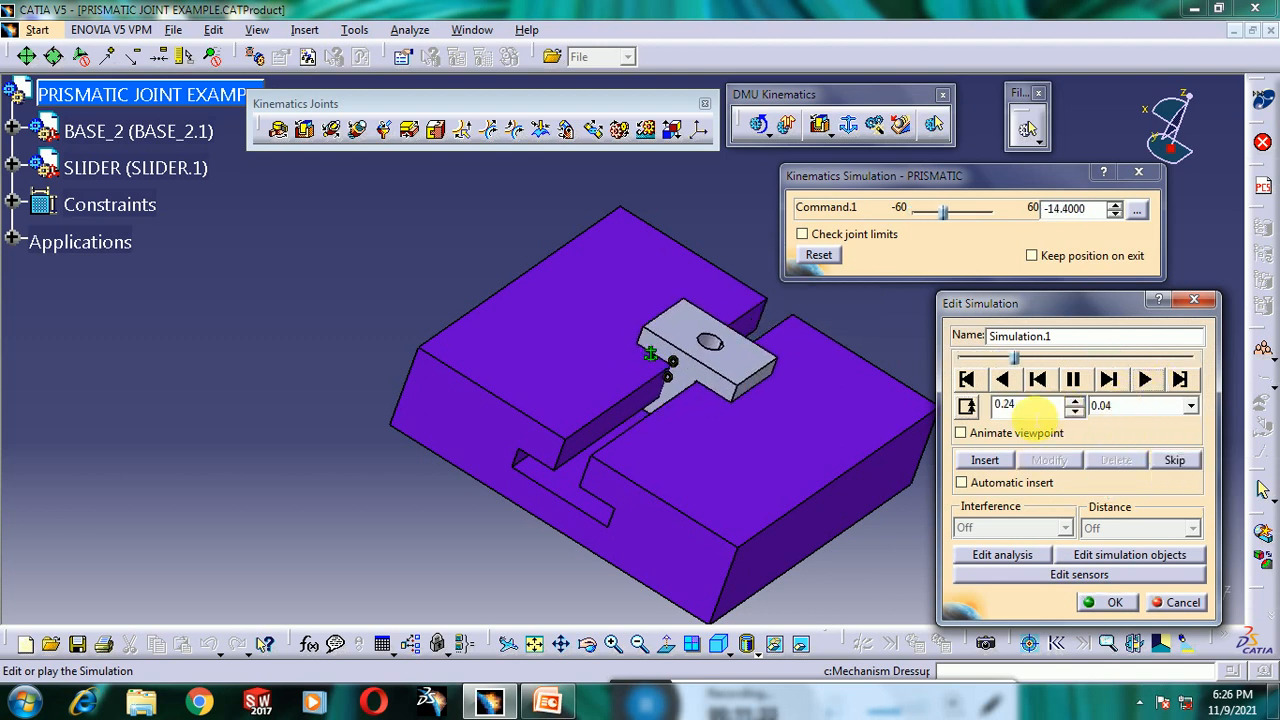
pyautogui.click(967, 406)
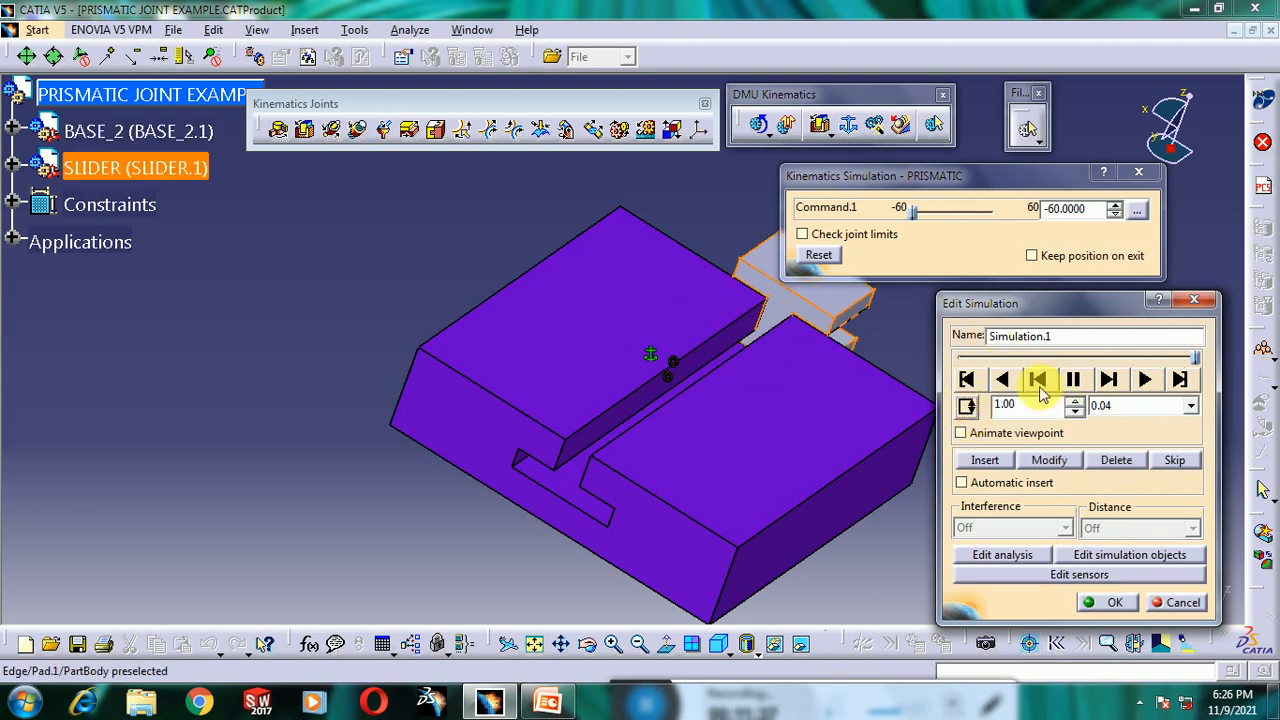
# - Rewind the simulation, play it forward from the start, and close the simulation editor
pyautogui.click(980, 382)
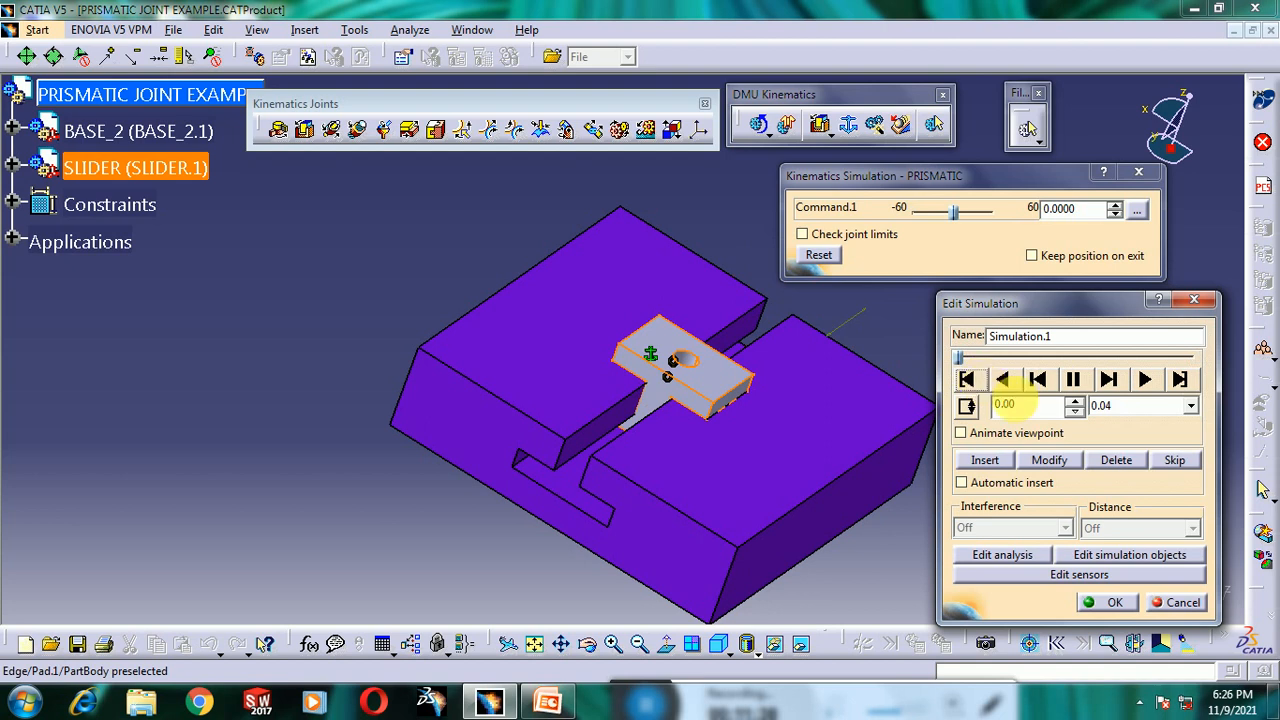
pyautogui.click(1144, 379)
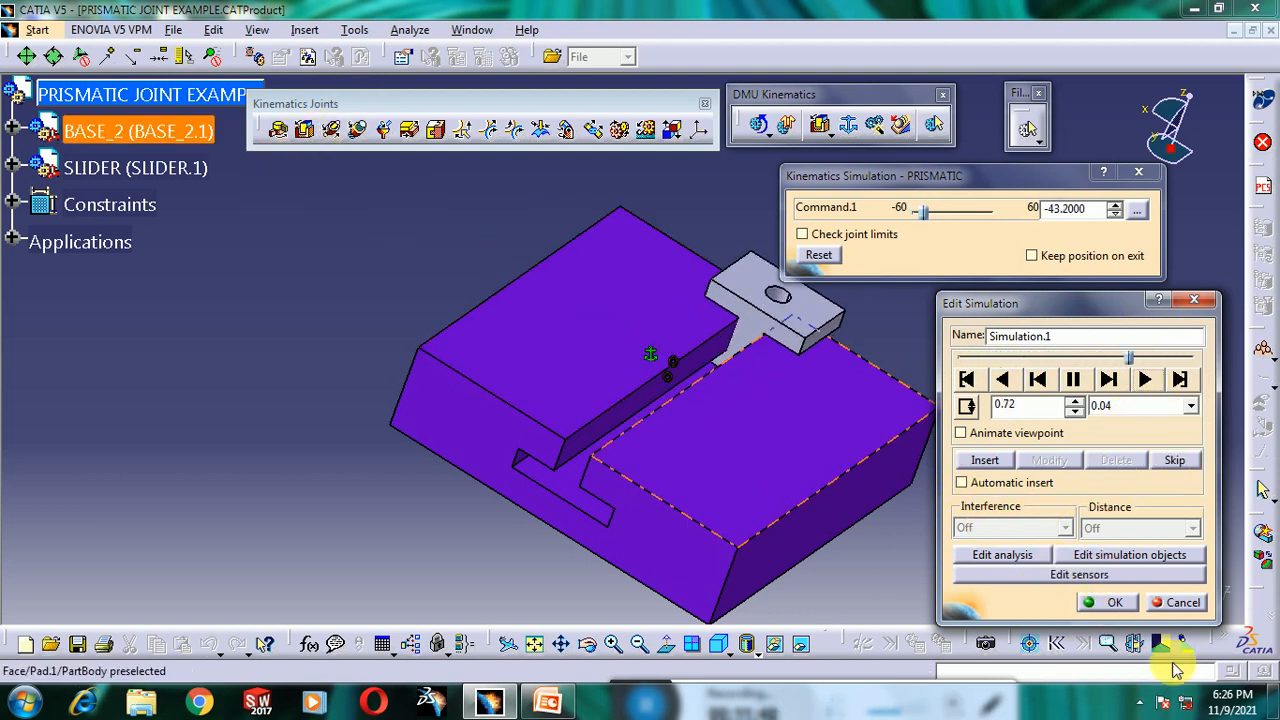
pyautogui.click(1100, 602)
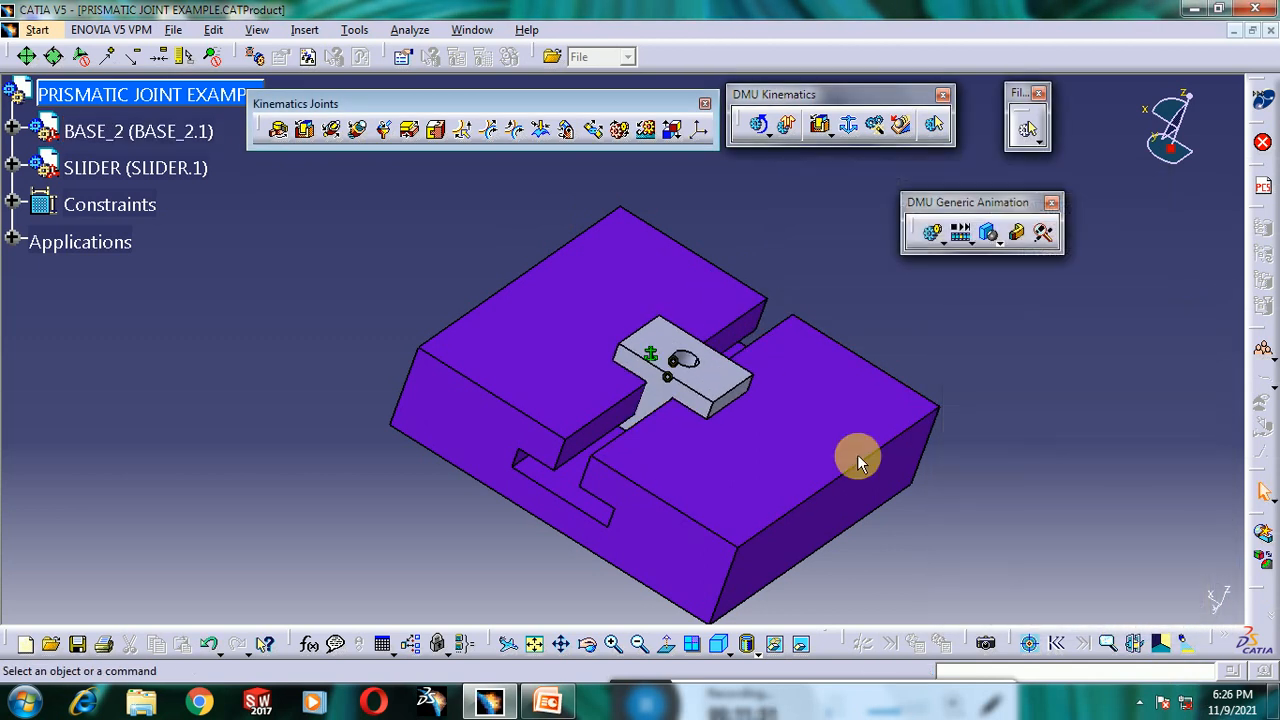
pyautogui.moveTo(597, 371); pyautogui.dragTo(948, 485, button='middle')
pyautogui.moveTo(867, 507); pyautogui.dragTo(837, 492, button='middle')
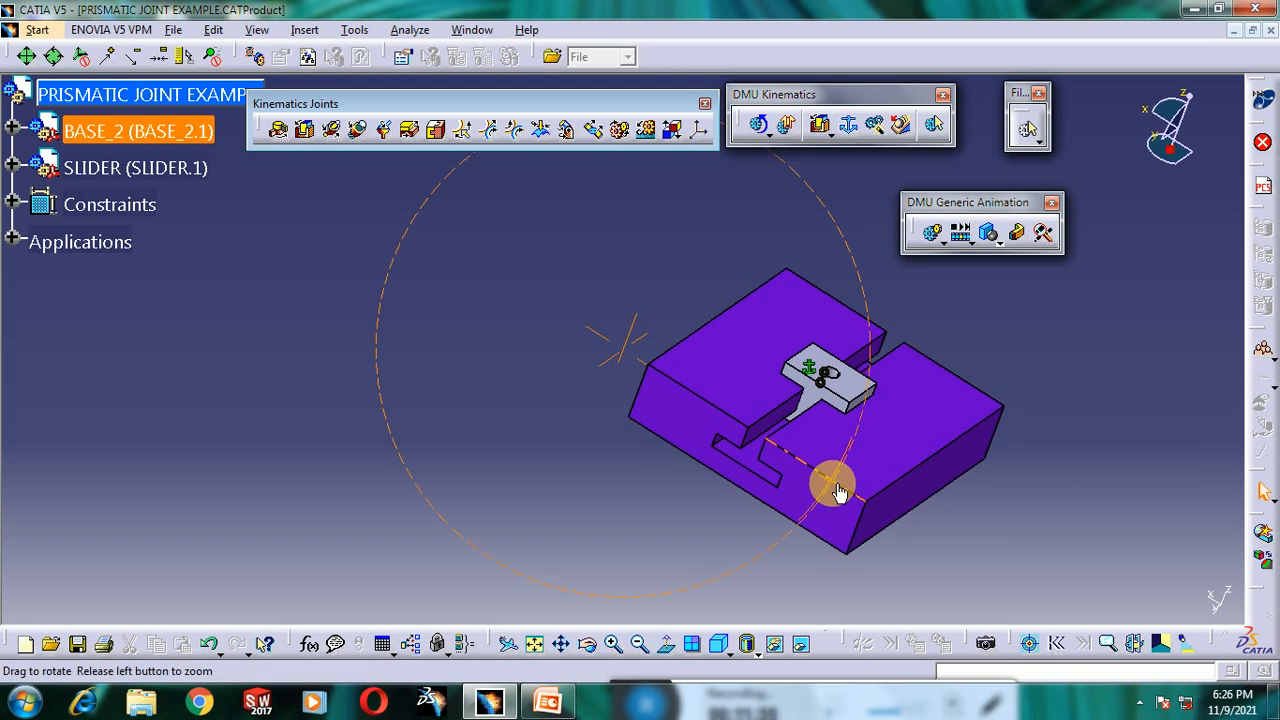
pyautogui.moveTo(563, 434); pyautogui.dragTo(418, 398, button='middle')
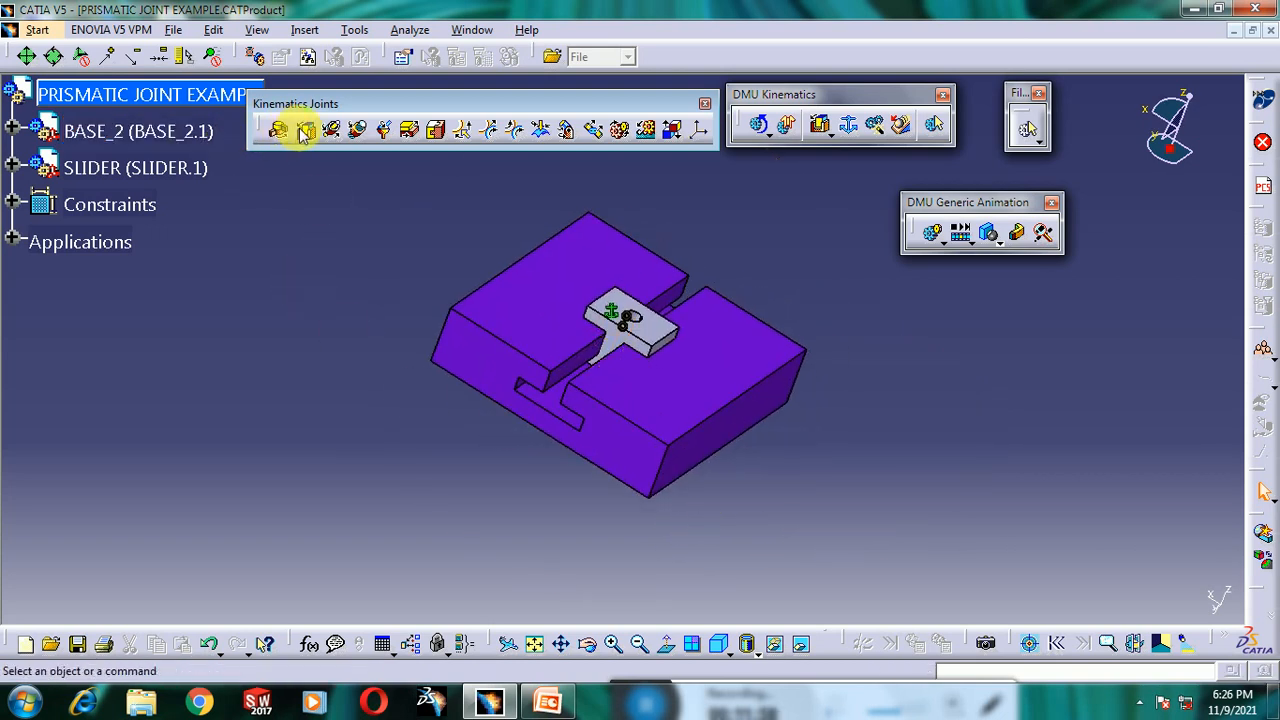
pyautogui.moveTo(625, 692)
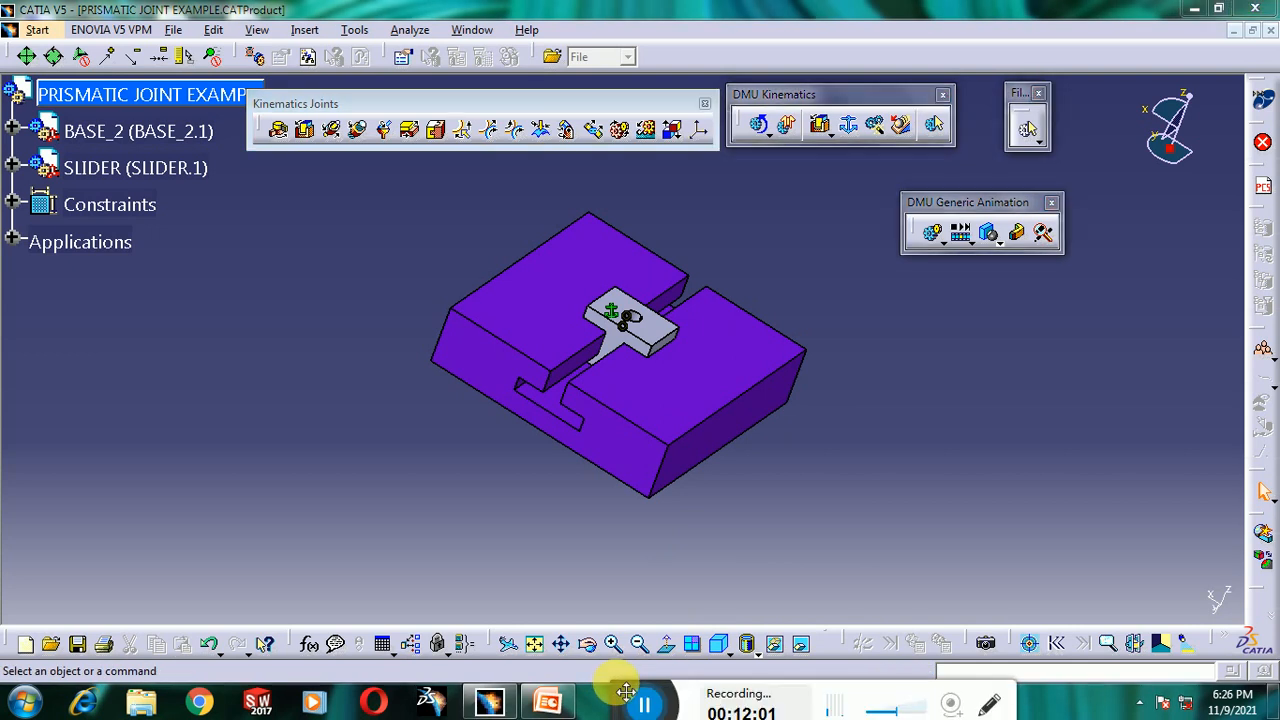
pyautogui.moveTo(665, 705)
pyautogui.mouseDown()
pyautogui.moveTo(490, 594)
pyautogui.moveTo(722, 697)
pyautogui.moveTo(668, 690)
pyautogui.moveTo(678, 695)
pyautogui.mouseUp()
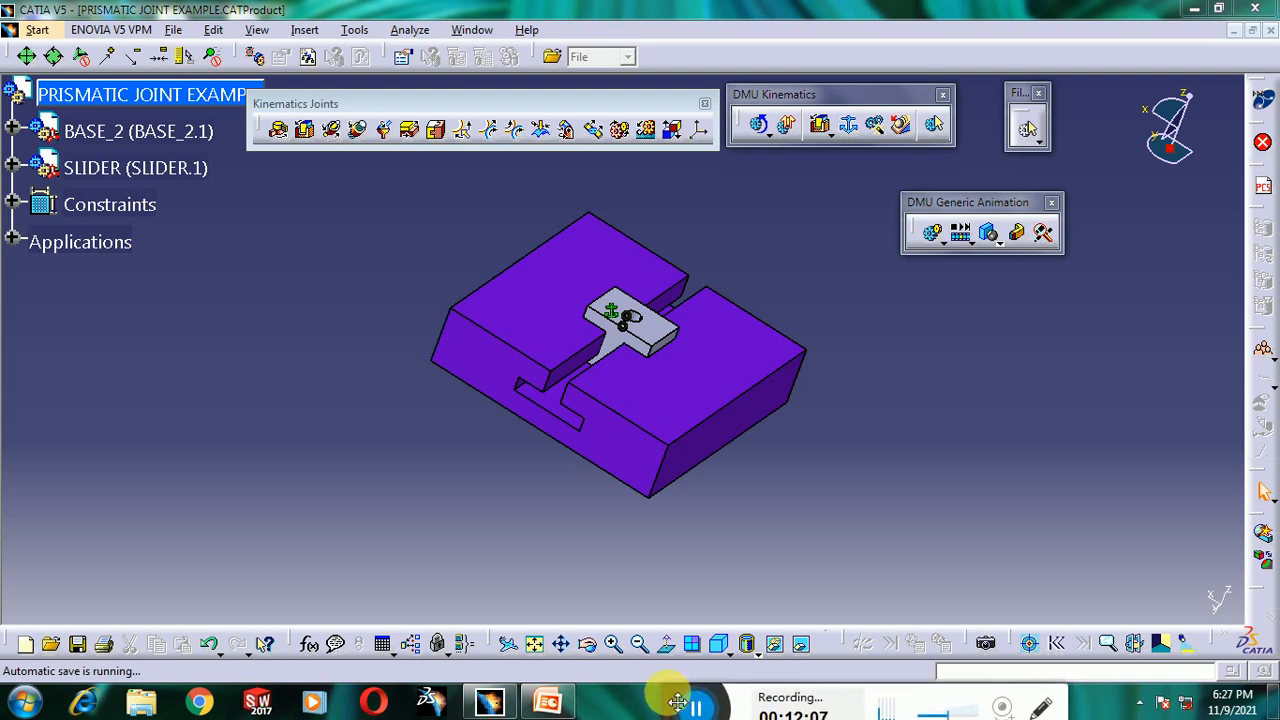